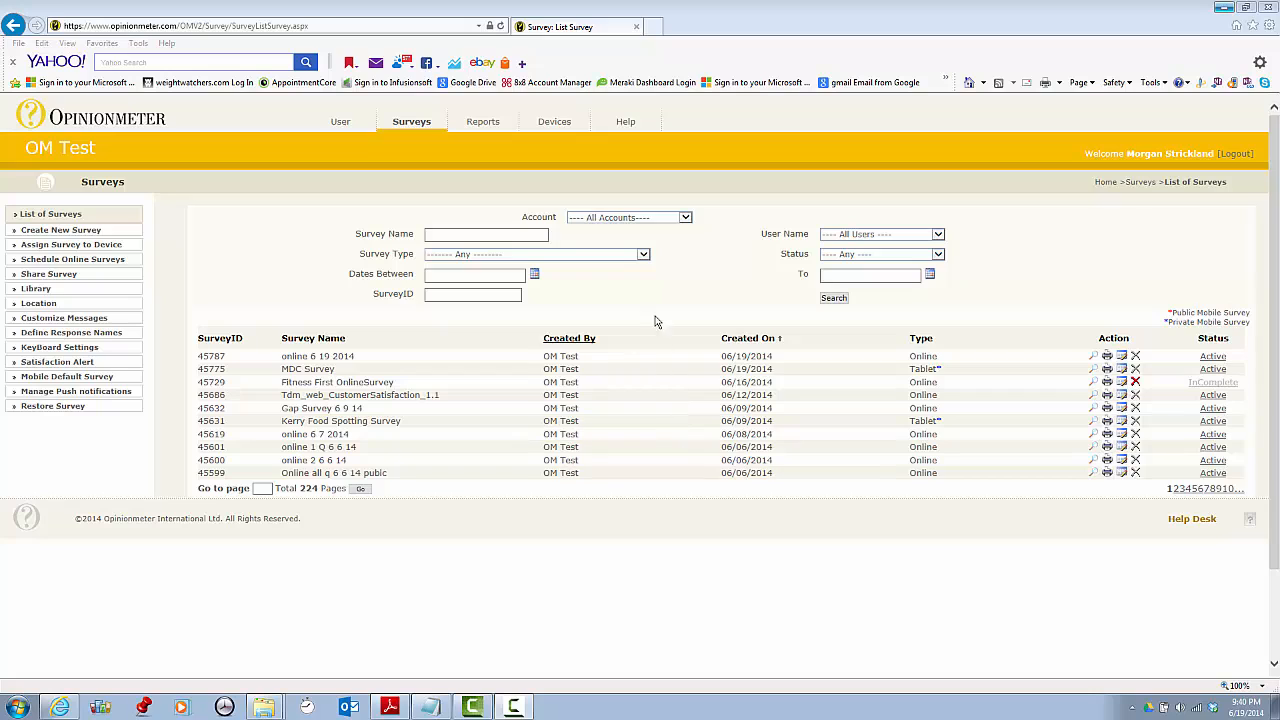
Step: Open the OMSCAN 2.00 Setup.zip archive from the Opinionmeter help downloads without saving it
left_click(626, 124)
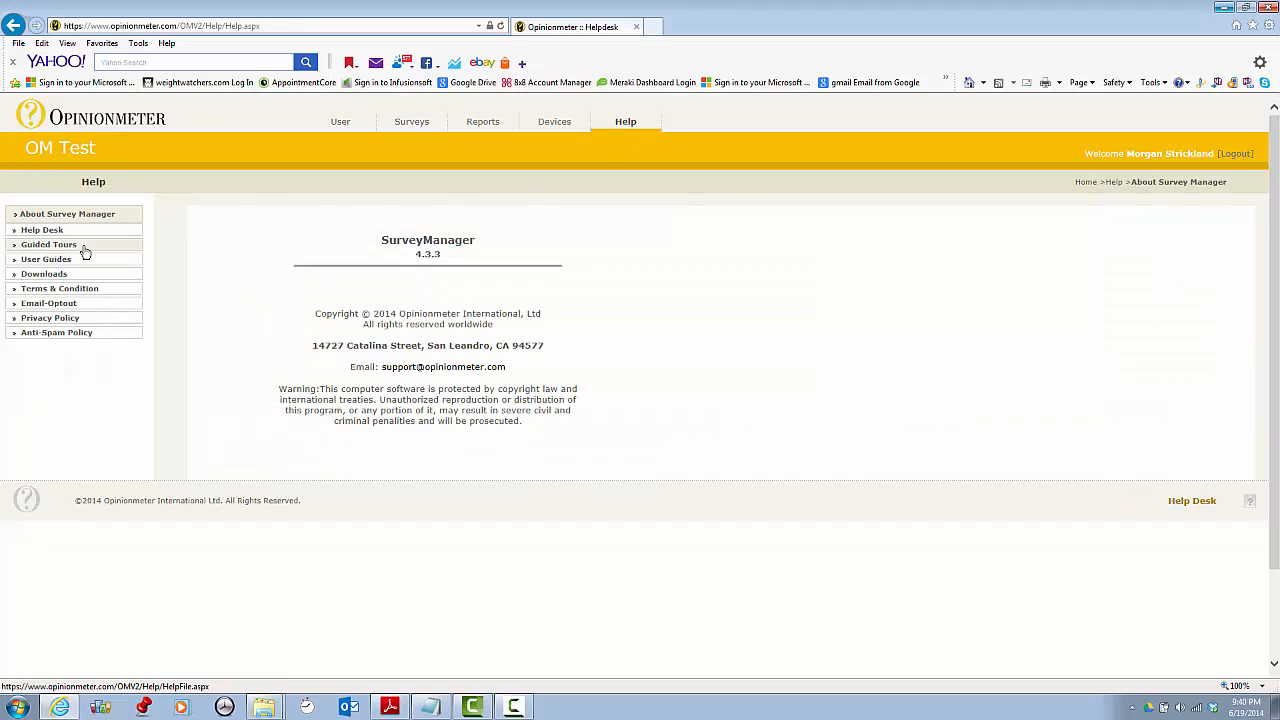
left_click(46, 275)
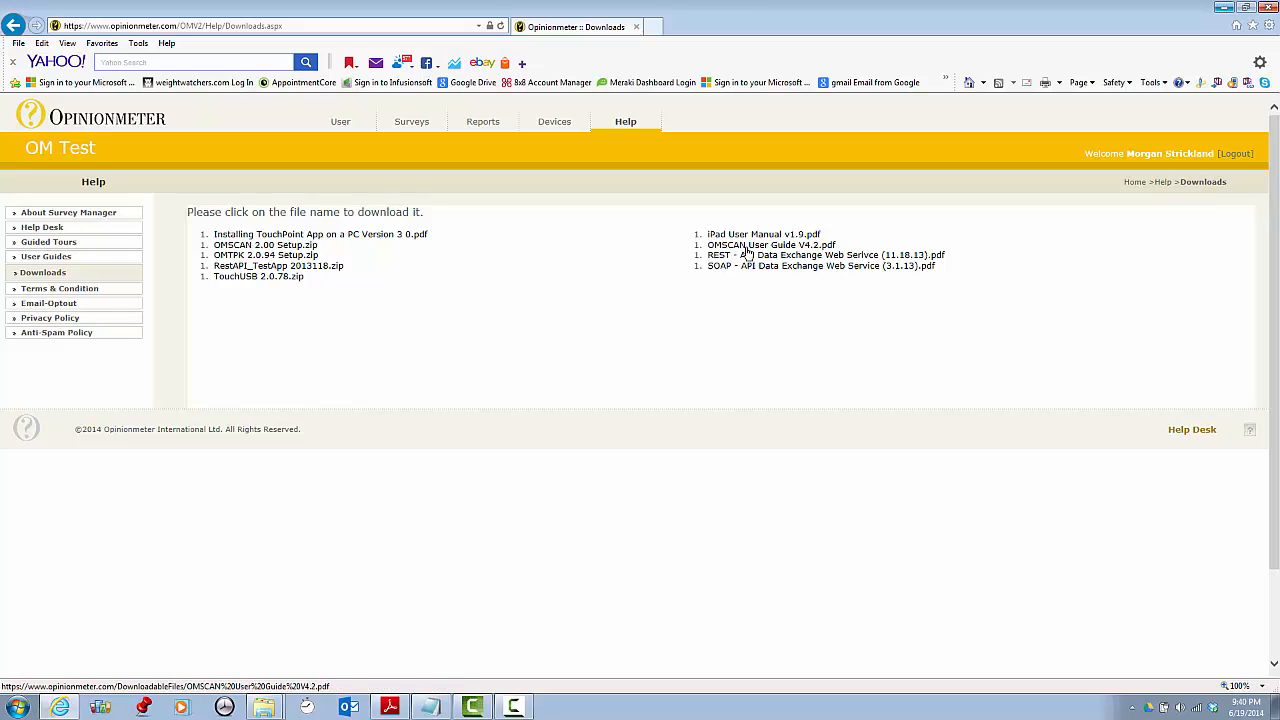
left_click(264, 247)
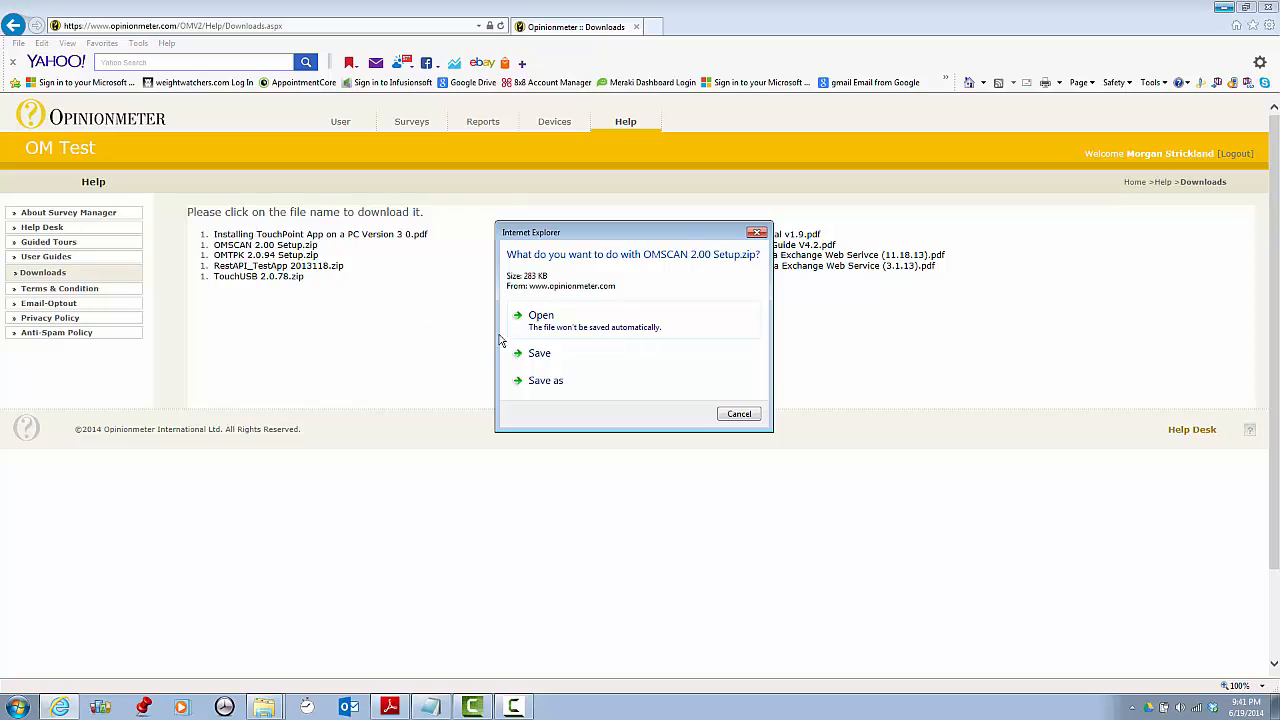
left_click(546, 322)
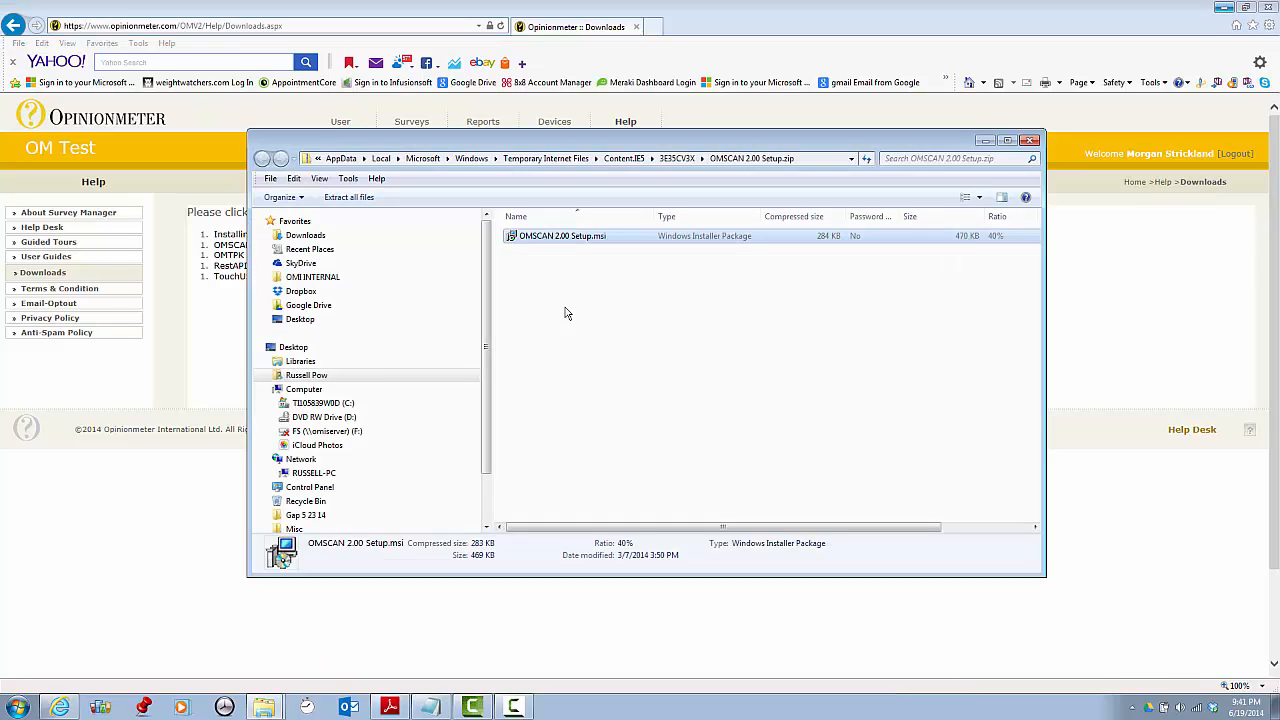
Step: Run OMSCAN 2.00 Setup.msi from the archive and advance the installer to the installation folder selection
double_click(546, 242)
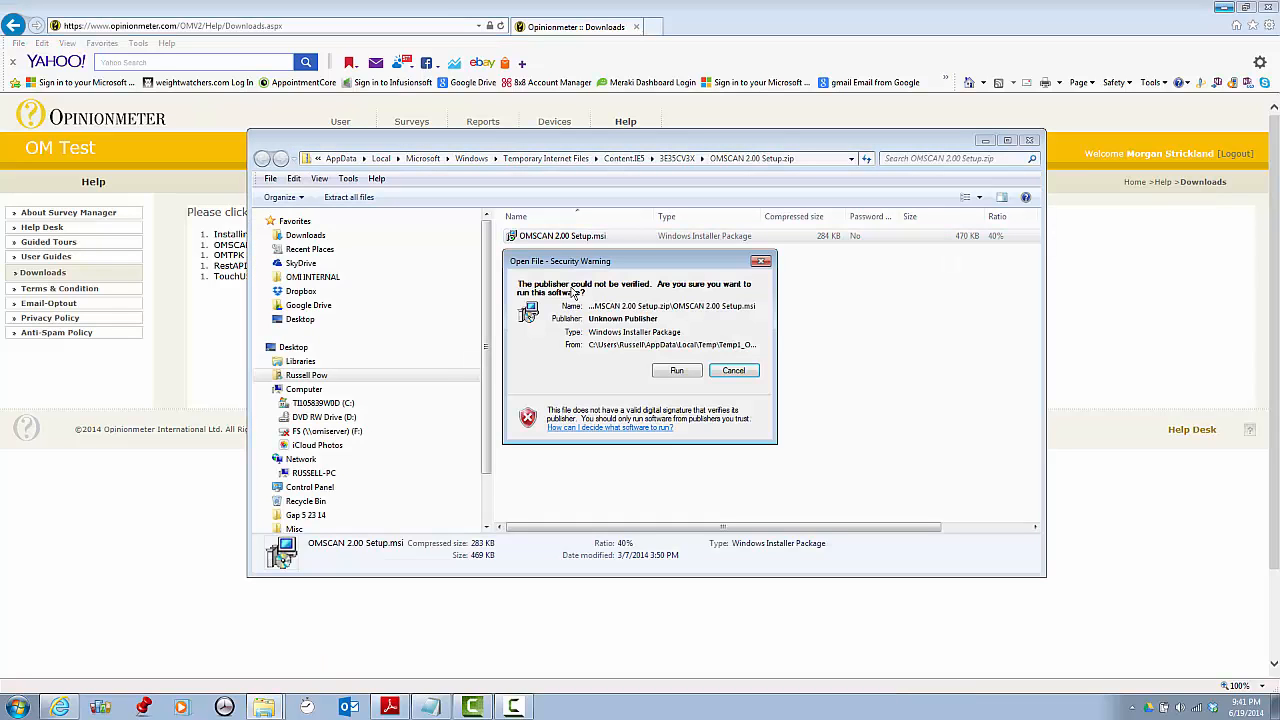
left_click(674, 370)
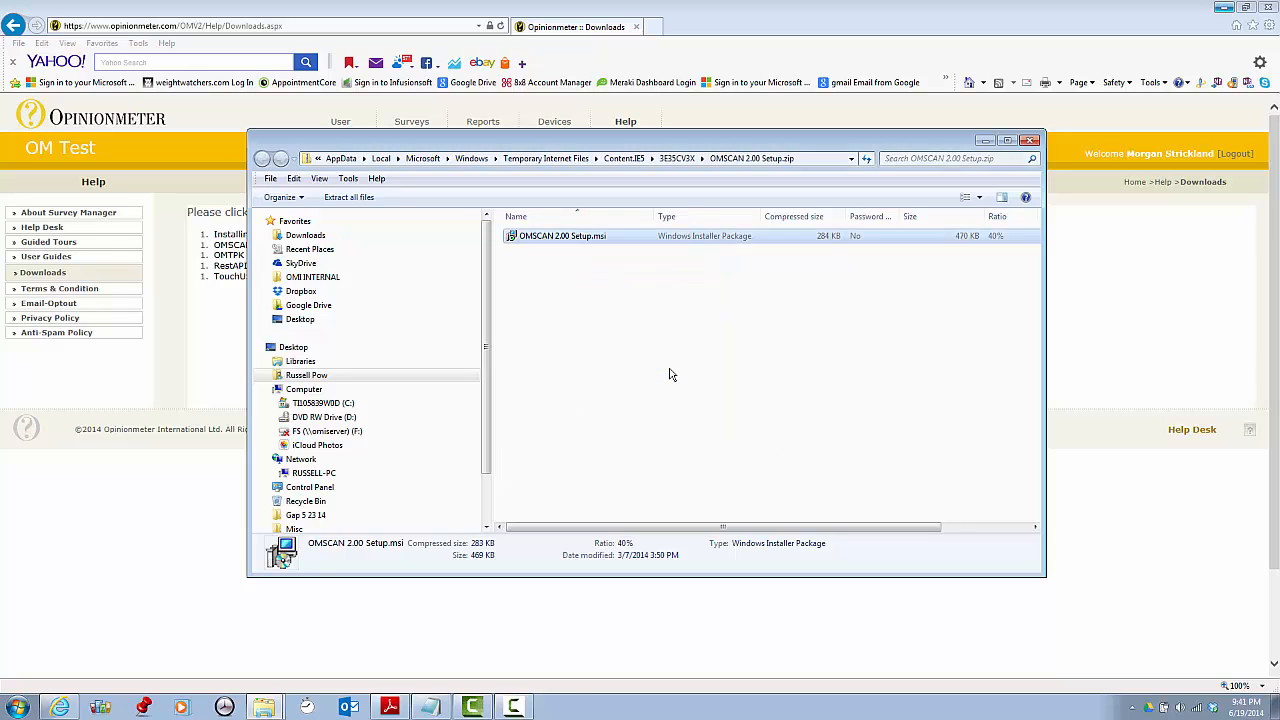
left_click(768, 466)
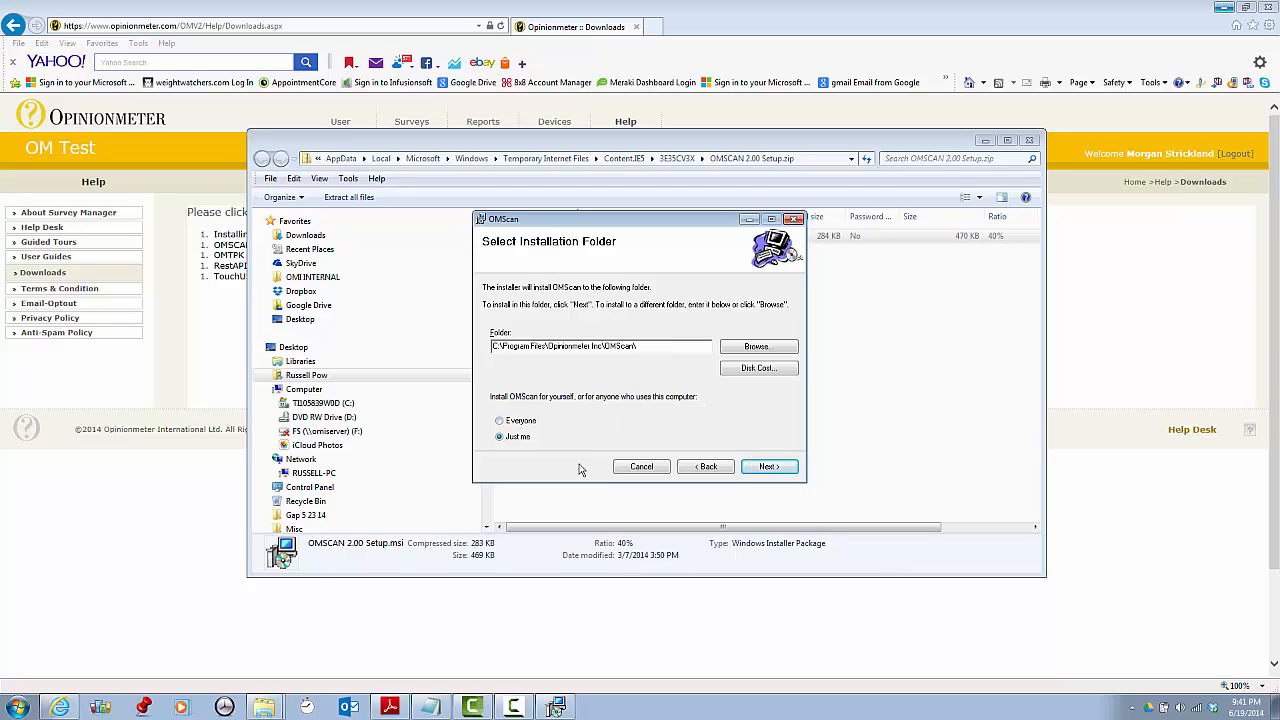
Step: Put the user guide's Windows 7 path C:\Users\"UserName"\AppData\Local\VirtualStore\Program Files\Opinionmeter Inc\OMScan\ into the open Notepad document, replacing its text
left_click(393, 707)
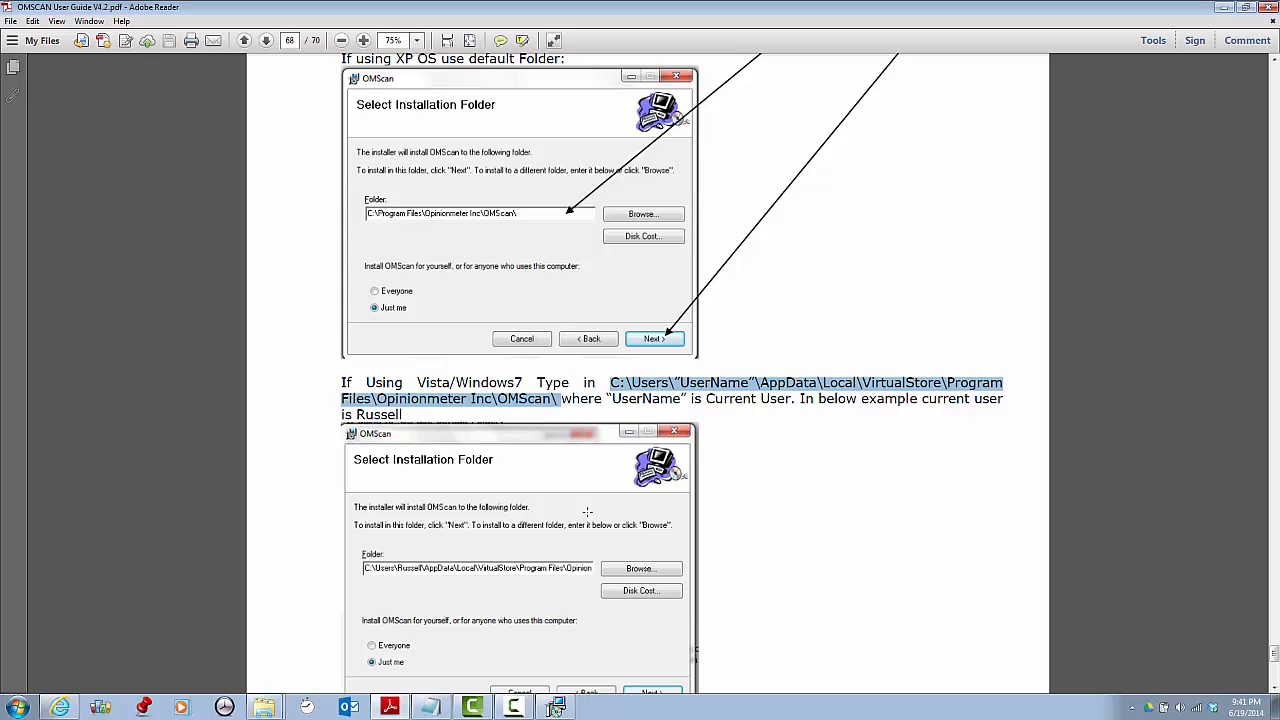
left_click(432, 706)
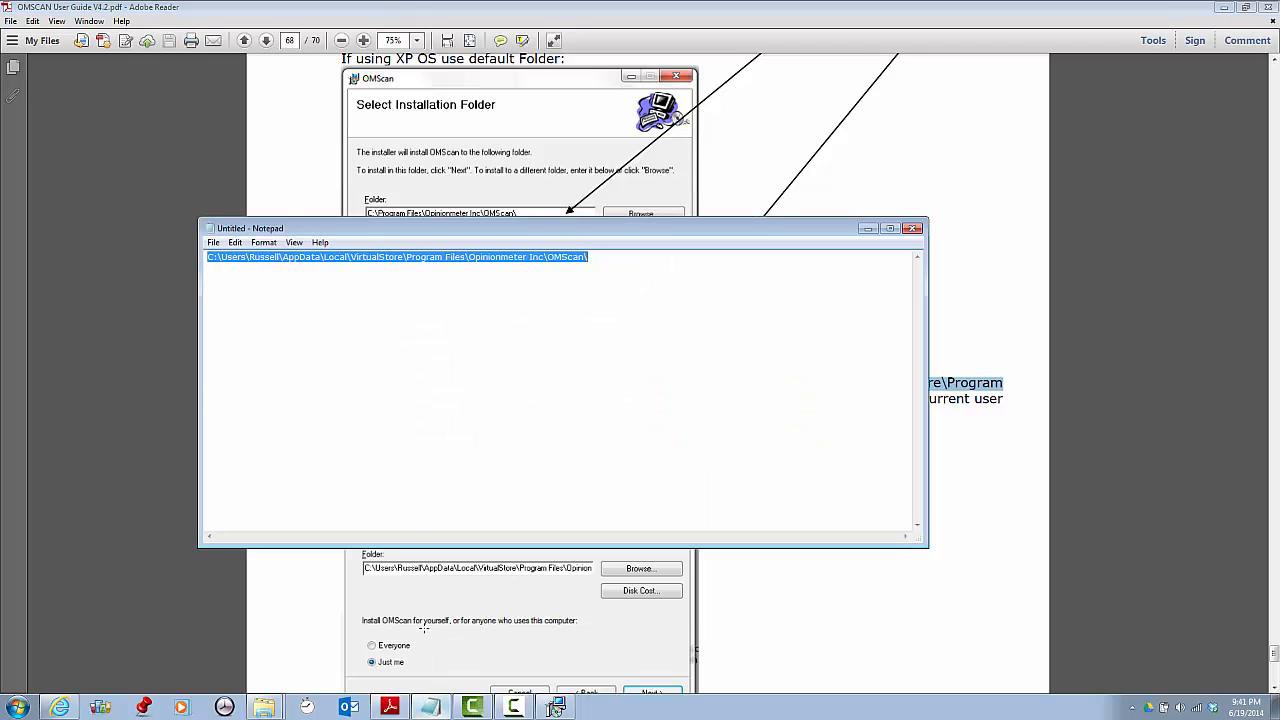
type("C:\\Users\\\"UserName\"\\AppData\\Local\\VirtualStore\\Program Files\\Opinionmeter Inc\\OMScan\\")
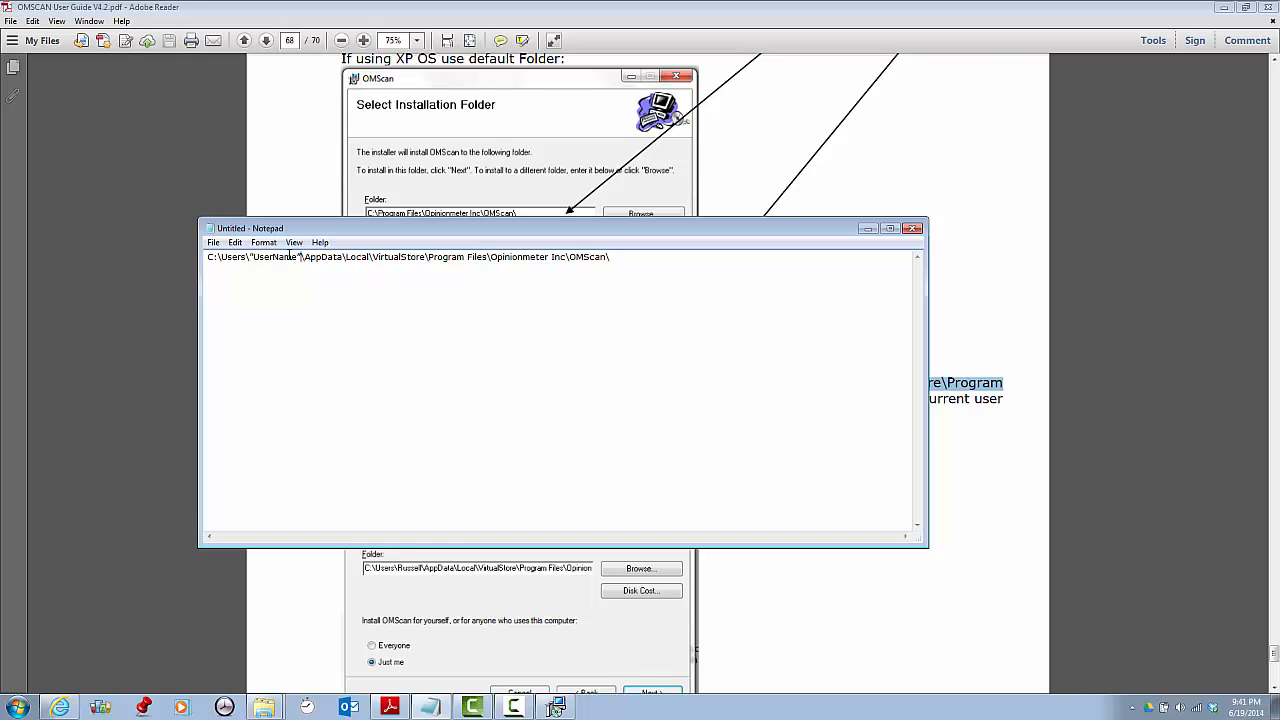
Step: Replace the "UserName" placeholder in the Notepad path with the current Windows user name and copy the whole path
key("BackSpace")
key("BackSpace")
key("BackSpace")
key("BackSpace")
key("BackSpace")
key("BackSpace")
key("BackSpace")
key("BackSpace")
key("BackSpace")
key("BackSpace")
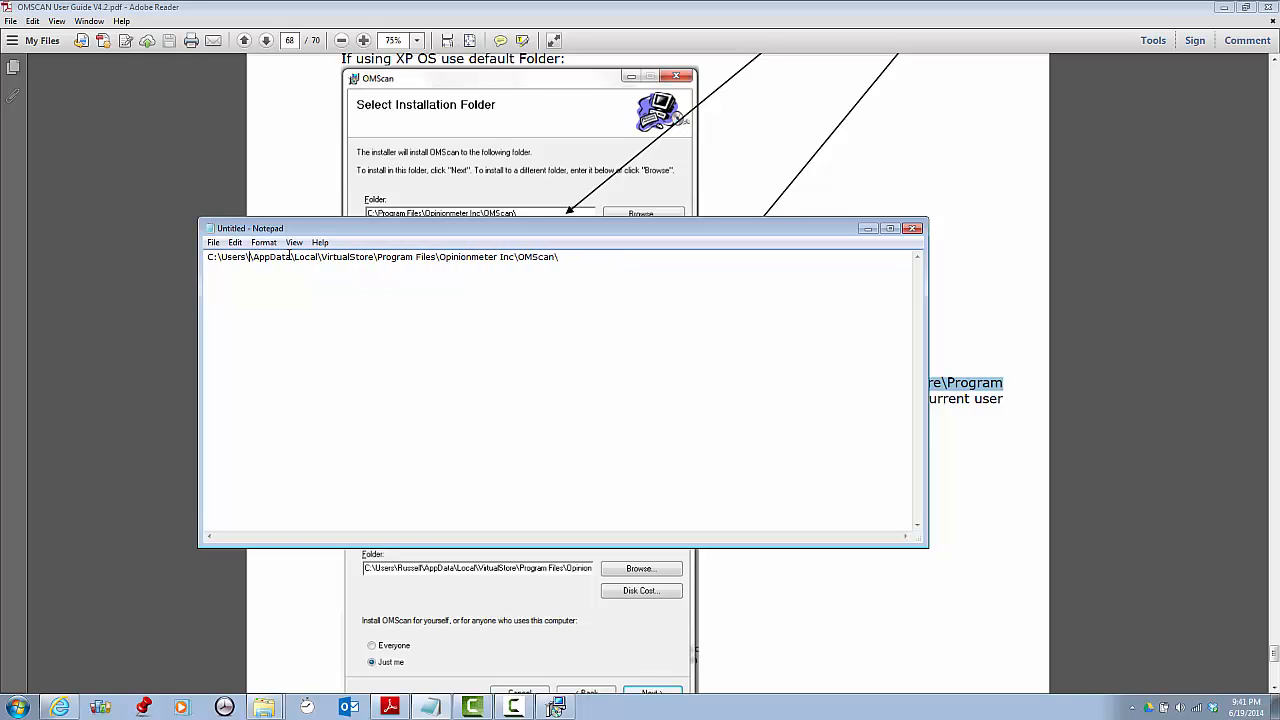
type("Russell")
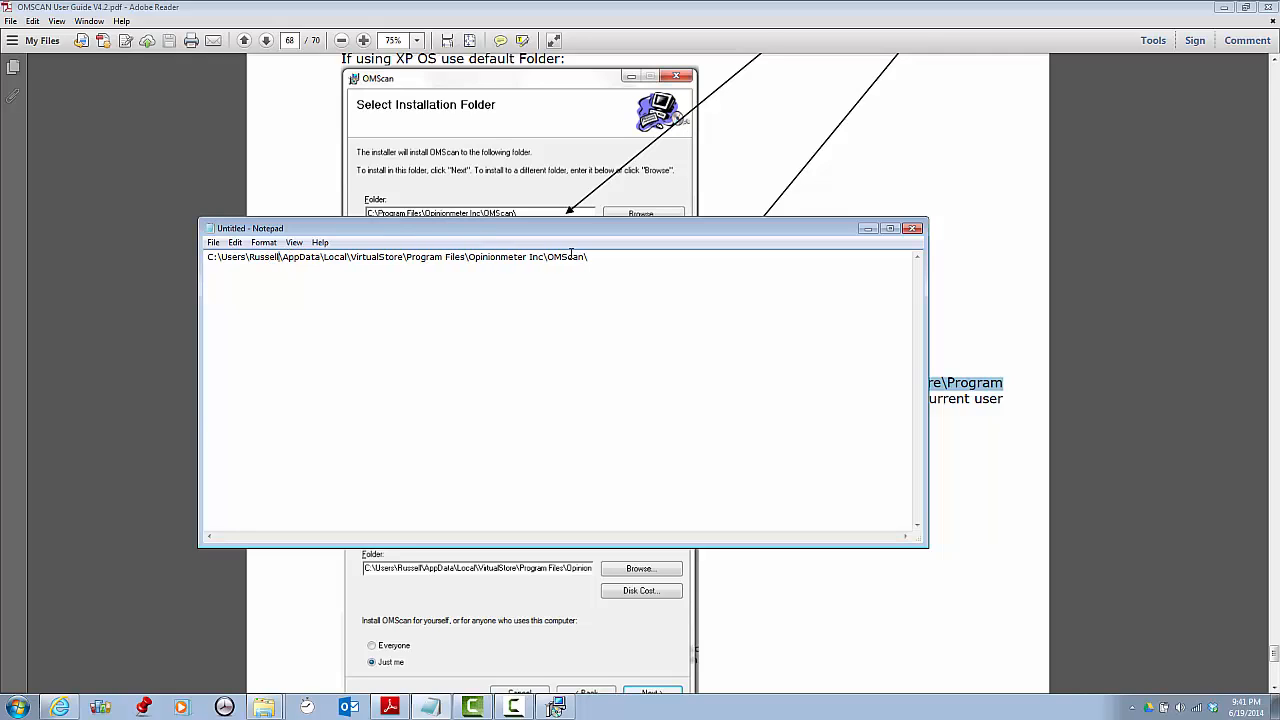
left_click_drag(600, 259, 186, 253)
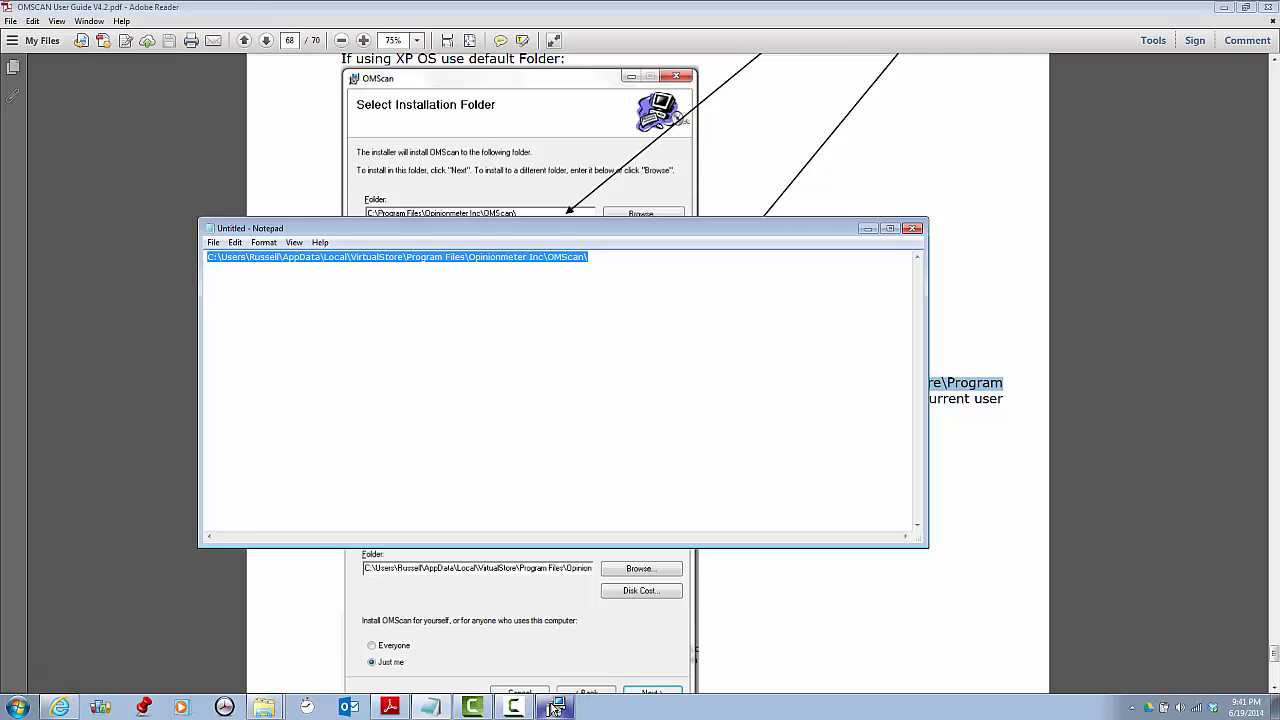
Step: Switch to the OMScan installer and replace the installation folder with the path copied from Notepad
left_click(555, 707)
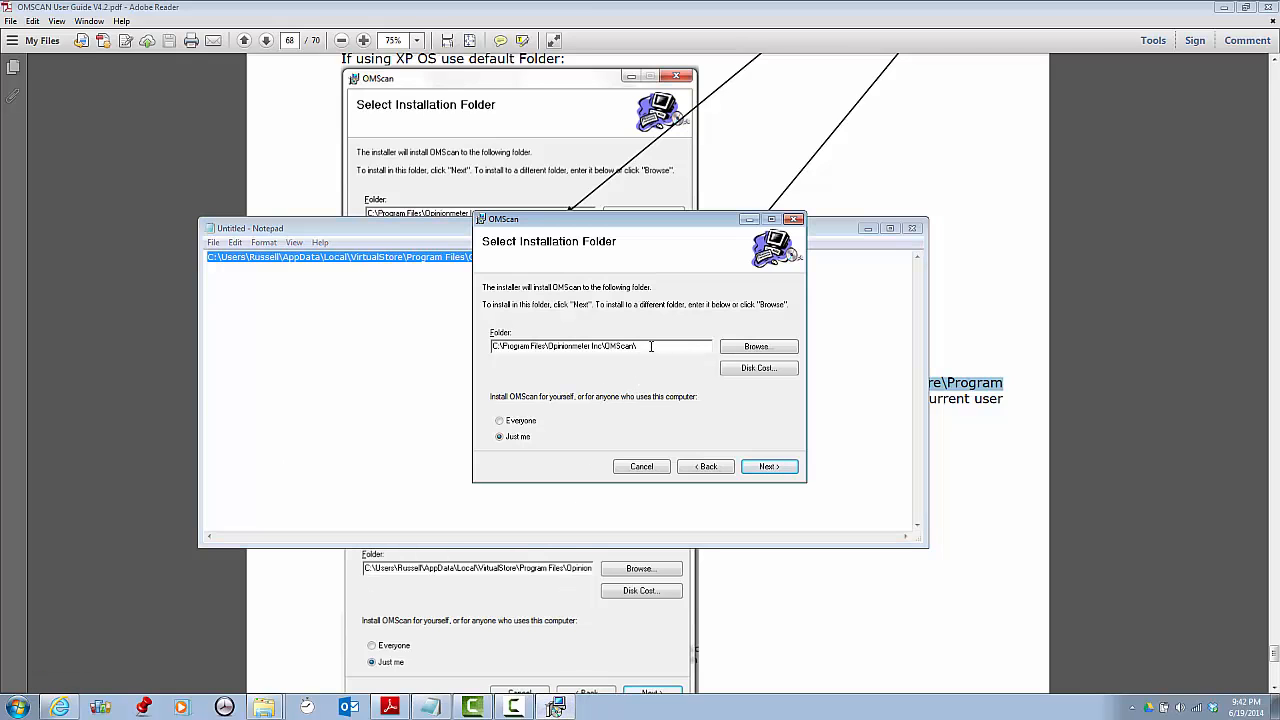
left_click_drag(694, 346, 343, 343)
key("ctrl+v")
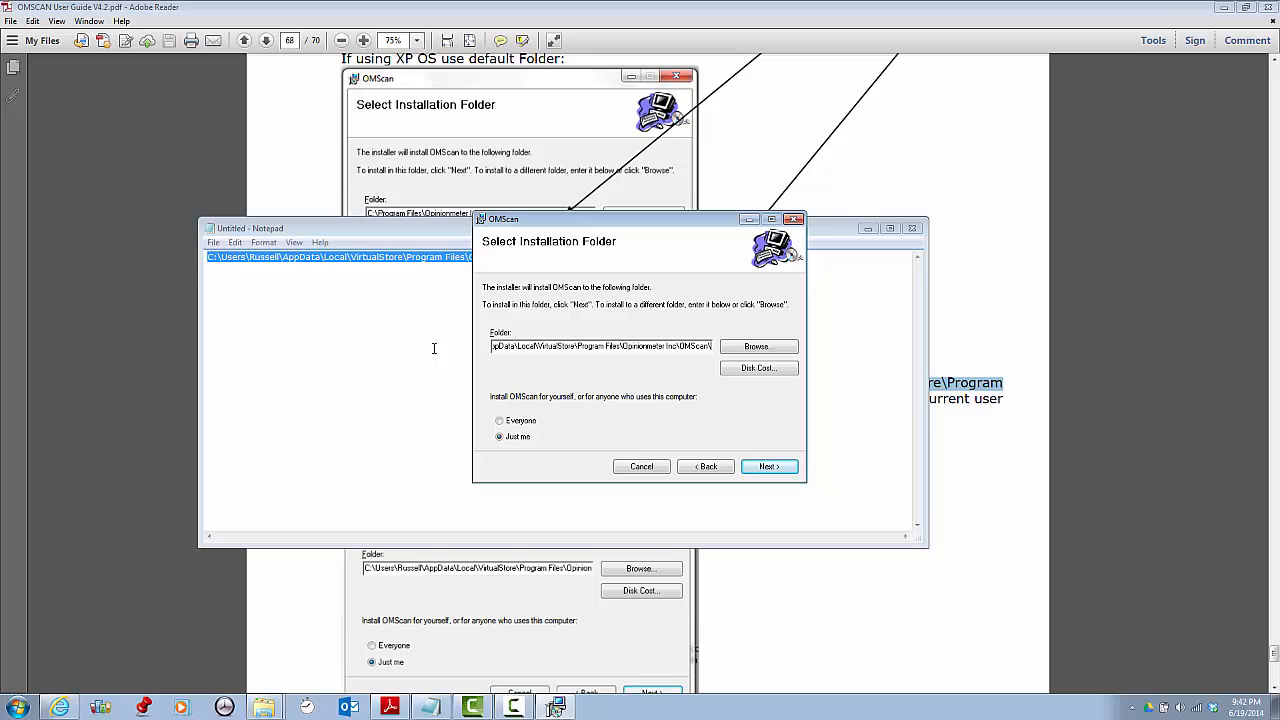
Step: Accept the installation folder, install OMScan for the current user only, and close the installer
left_click(769, 467)
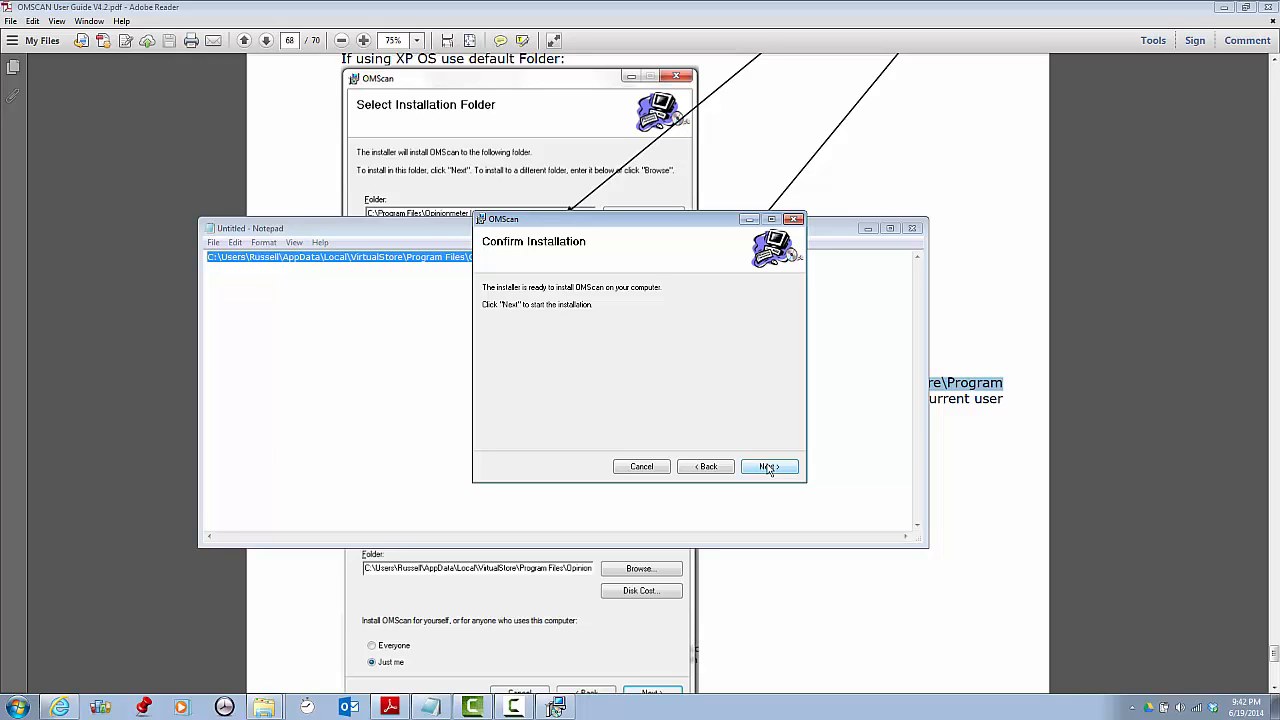
left_click(769, 467)
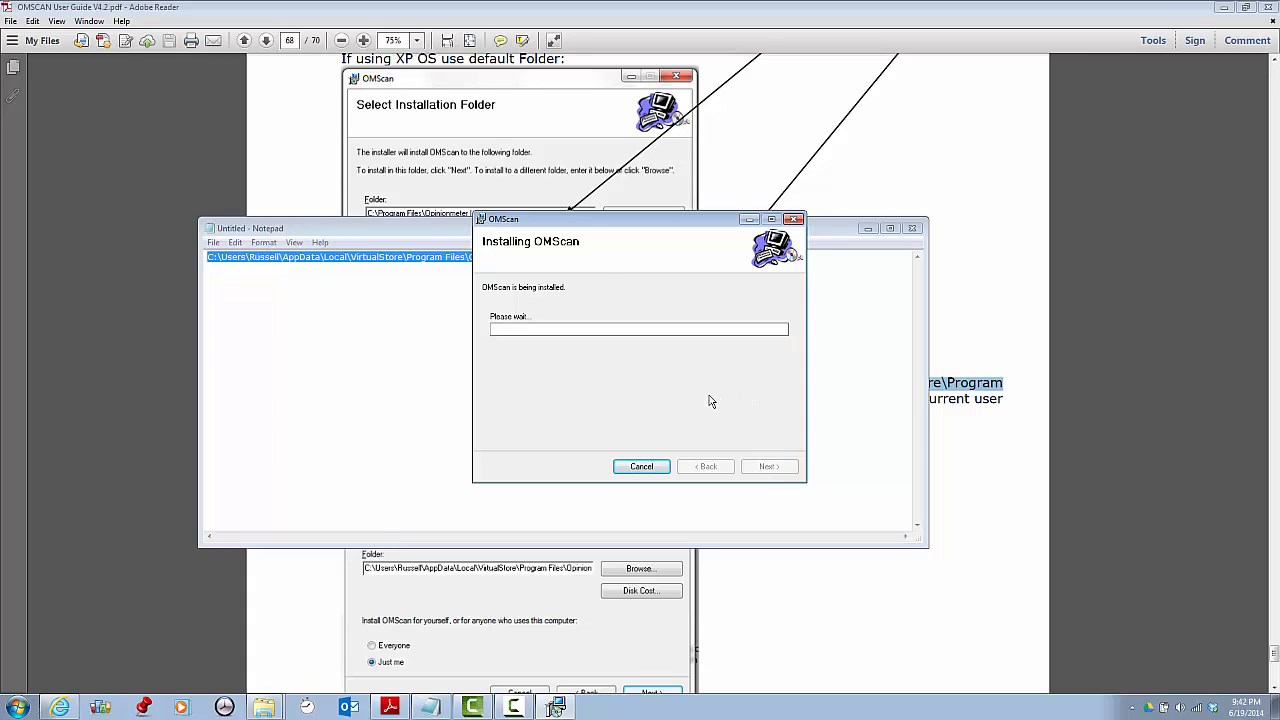
left_click(768, 467)
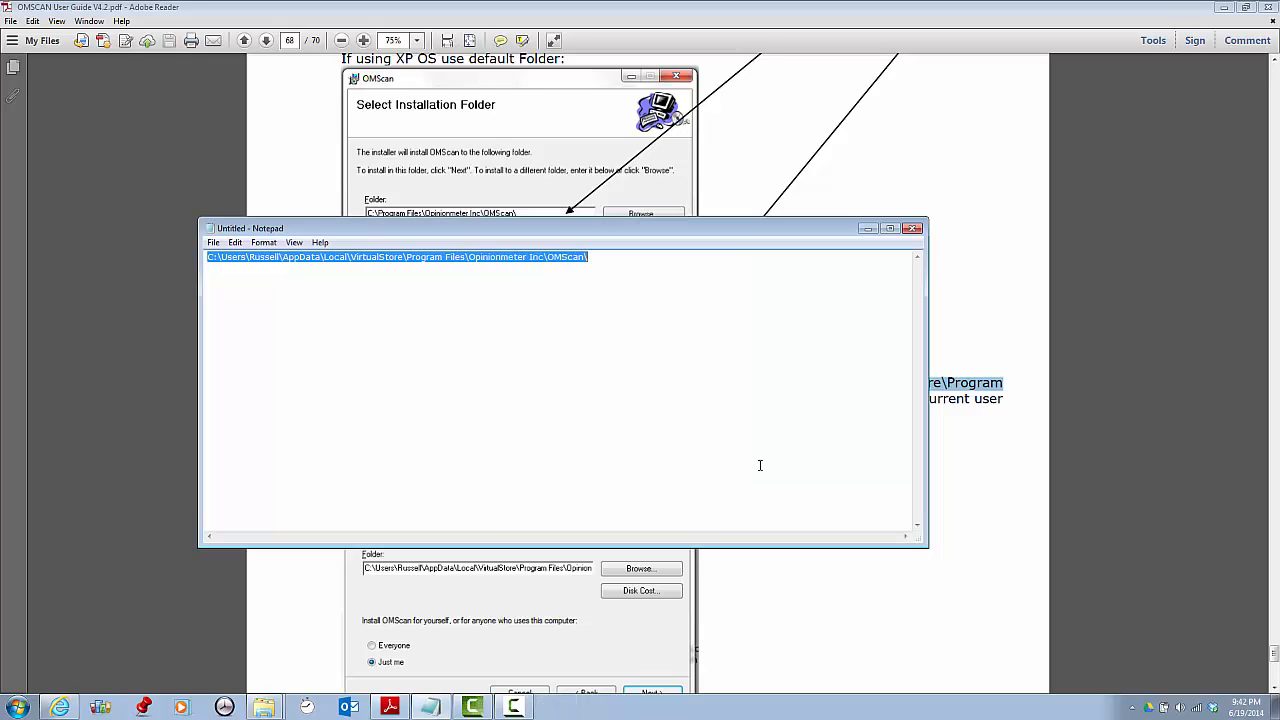
Step: Refresh the Windows desktop and open OMScan from its shortcut to check that it starts, closing it again
left_click(1273, 707)
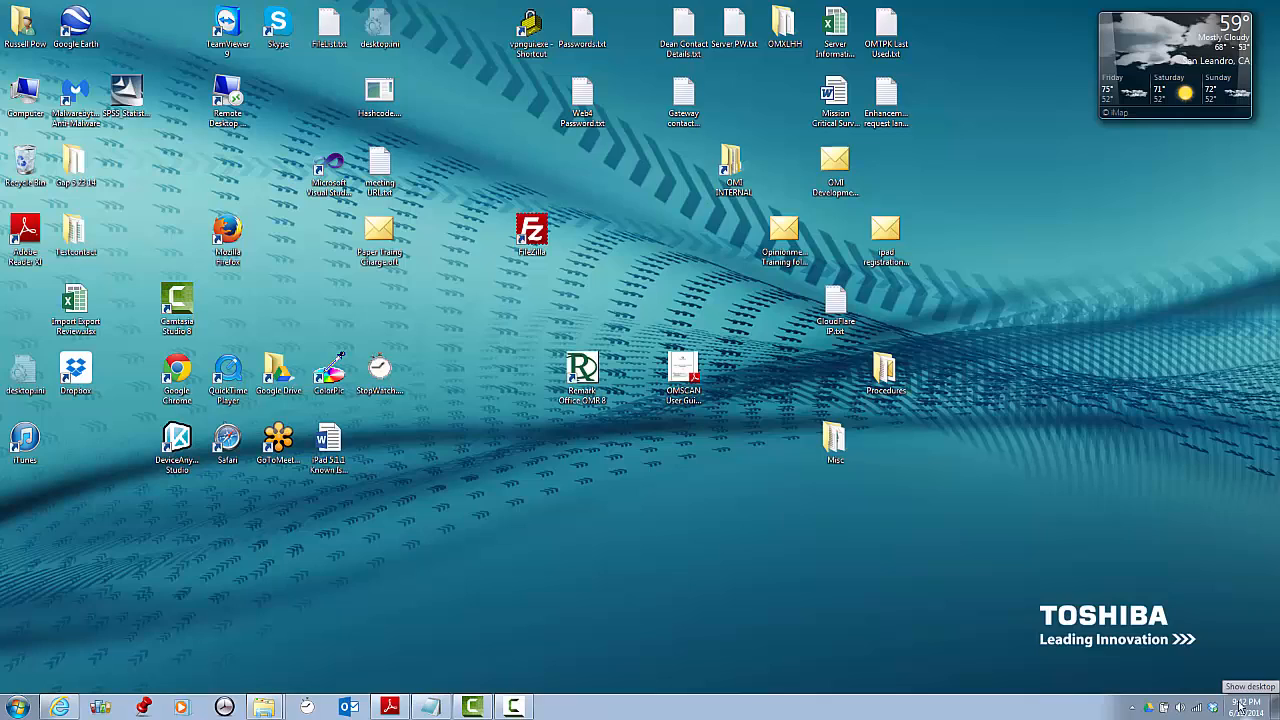
right_click(374, 546)
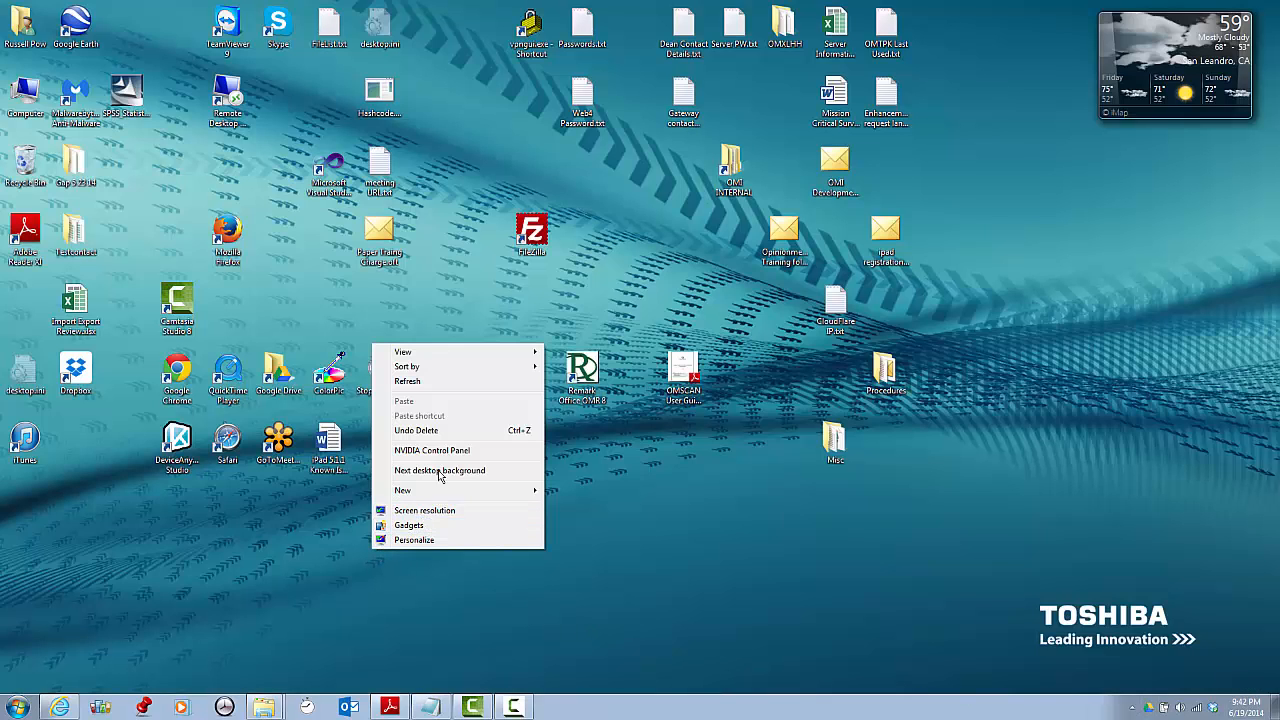
left_click(406, 381)
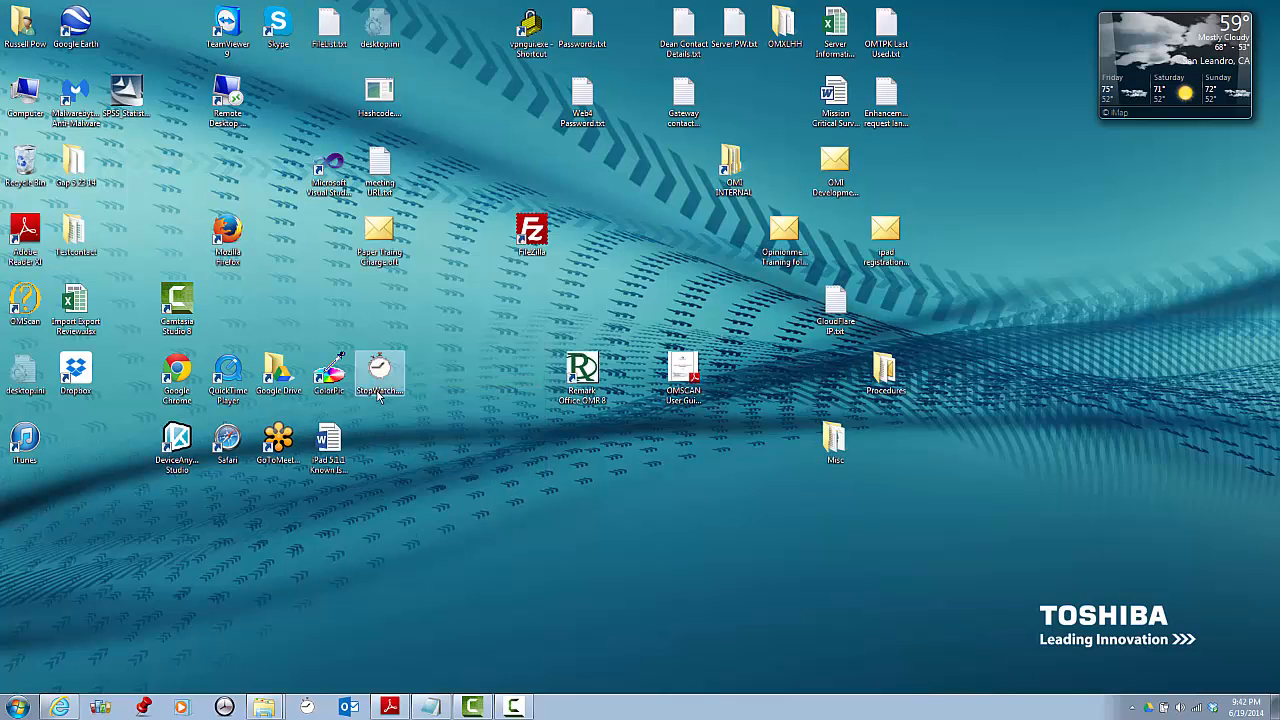
double_click(40, 298)
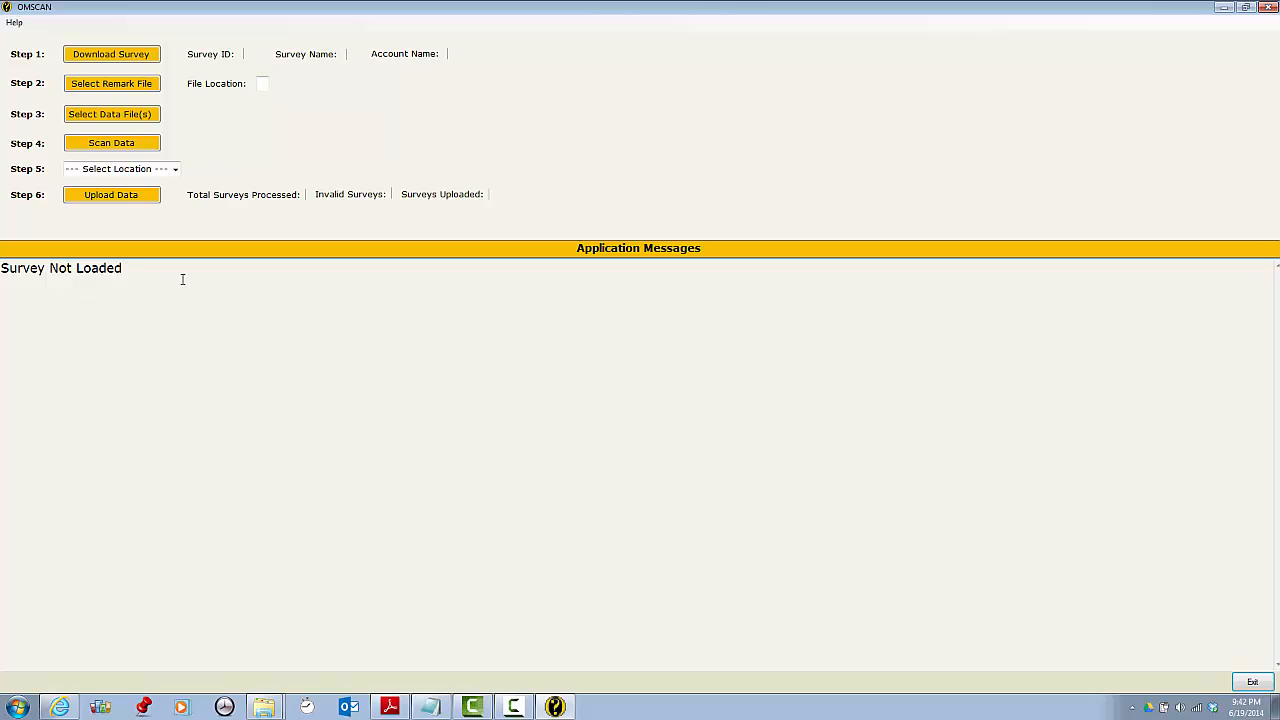
left_click(1267, 7)
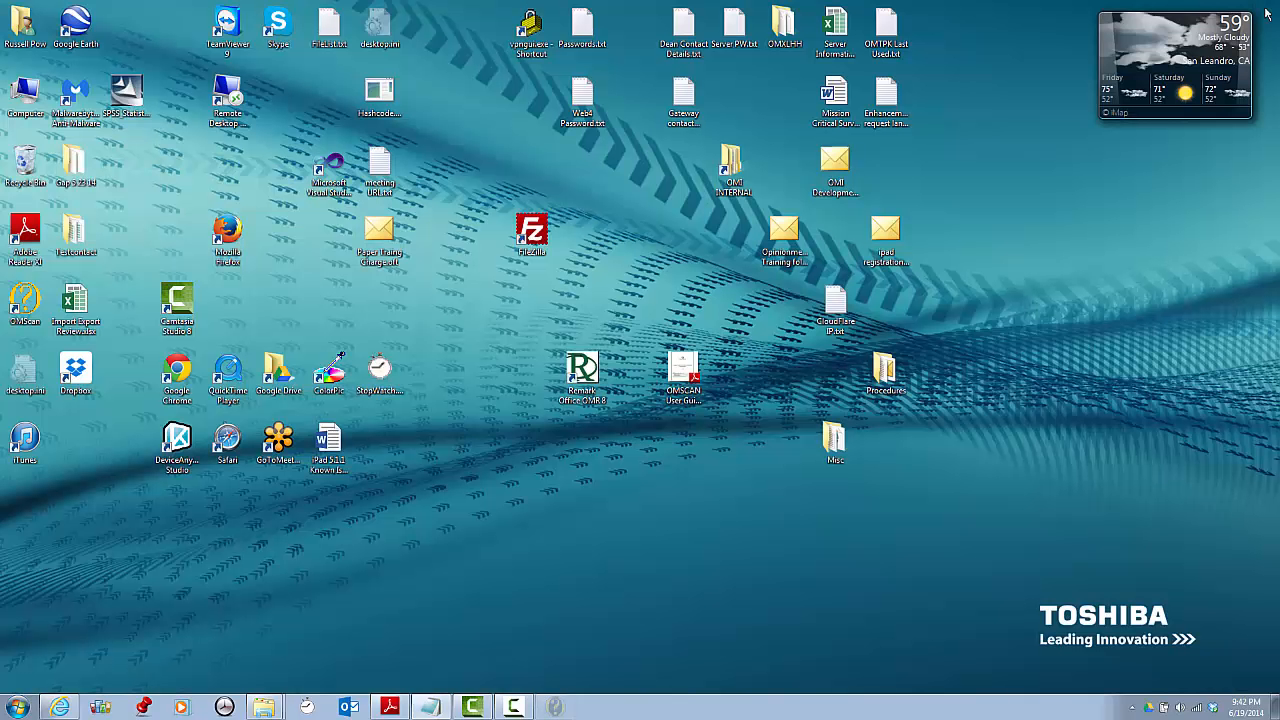
Step: Switch to Remark Office OMR and create a new US Letter portrait form template with the description Paper Sample
double_click(585, 372)
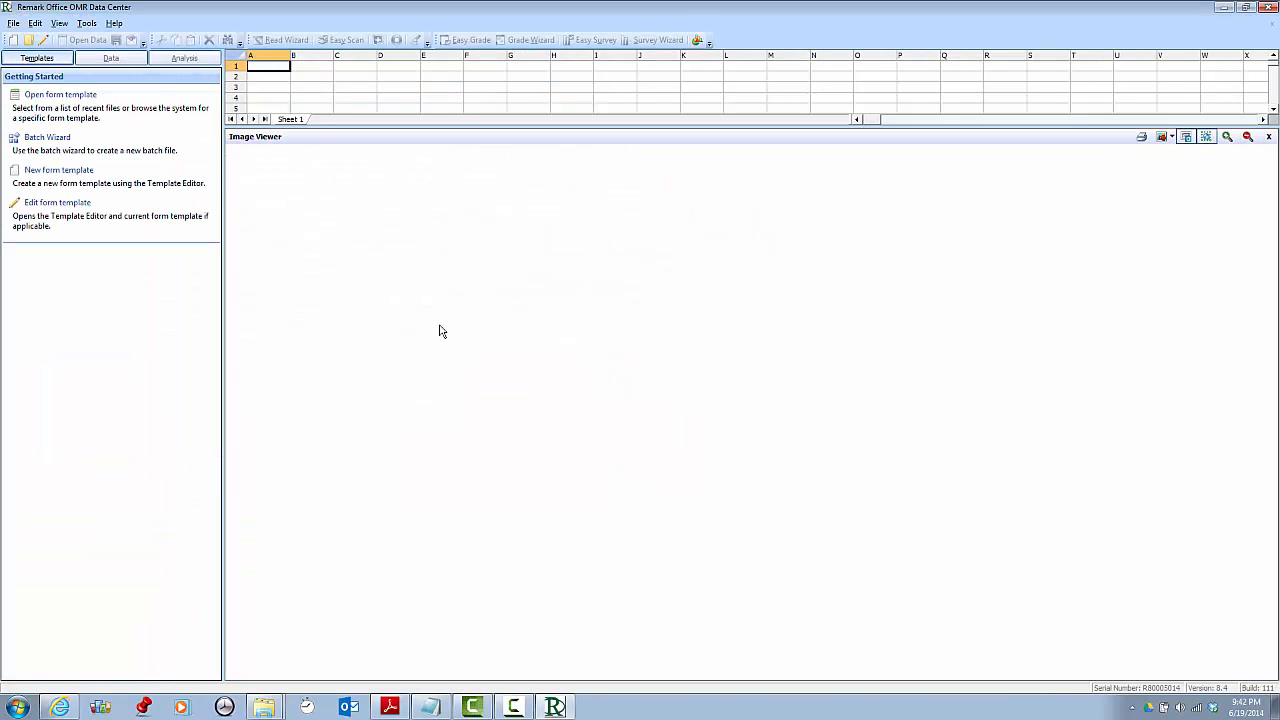
left_click(67, 171)
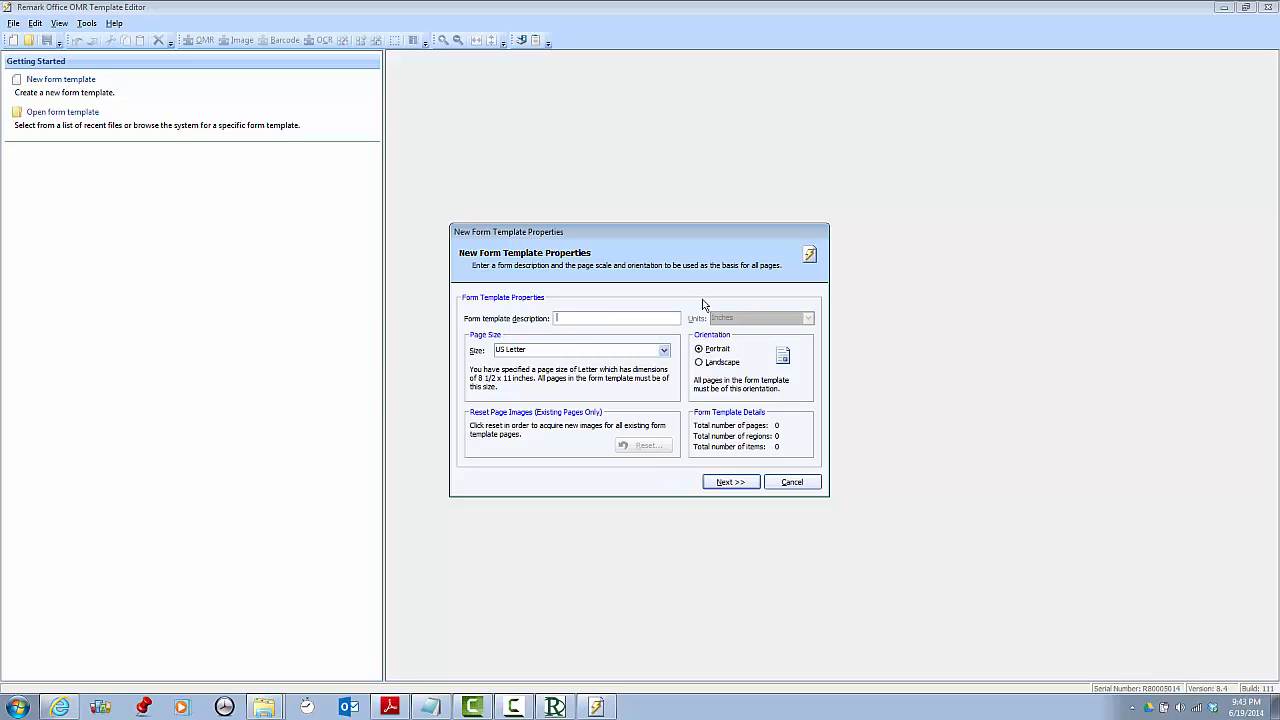
type("Paper Sample")
left_click(732, 484)
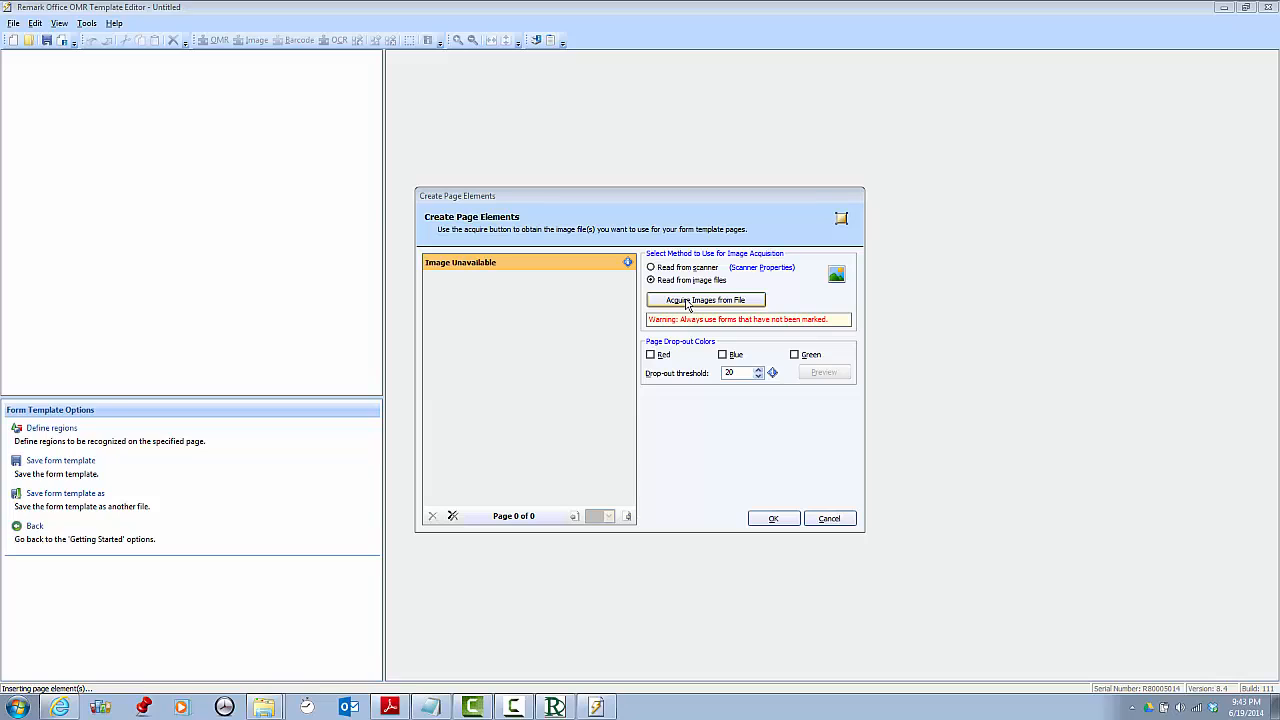
Step: Acquire the template's page images from Paper Sample.pdf in My Documents\Training\Paper Sample and create the pages
left_click(688, 302)
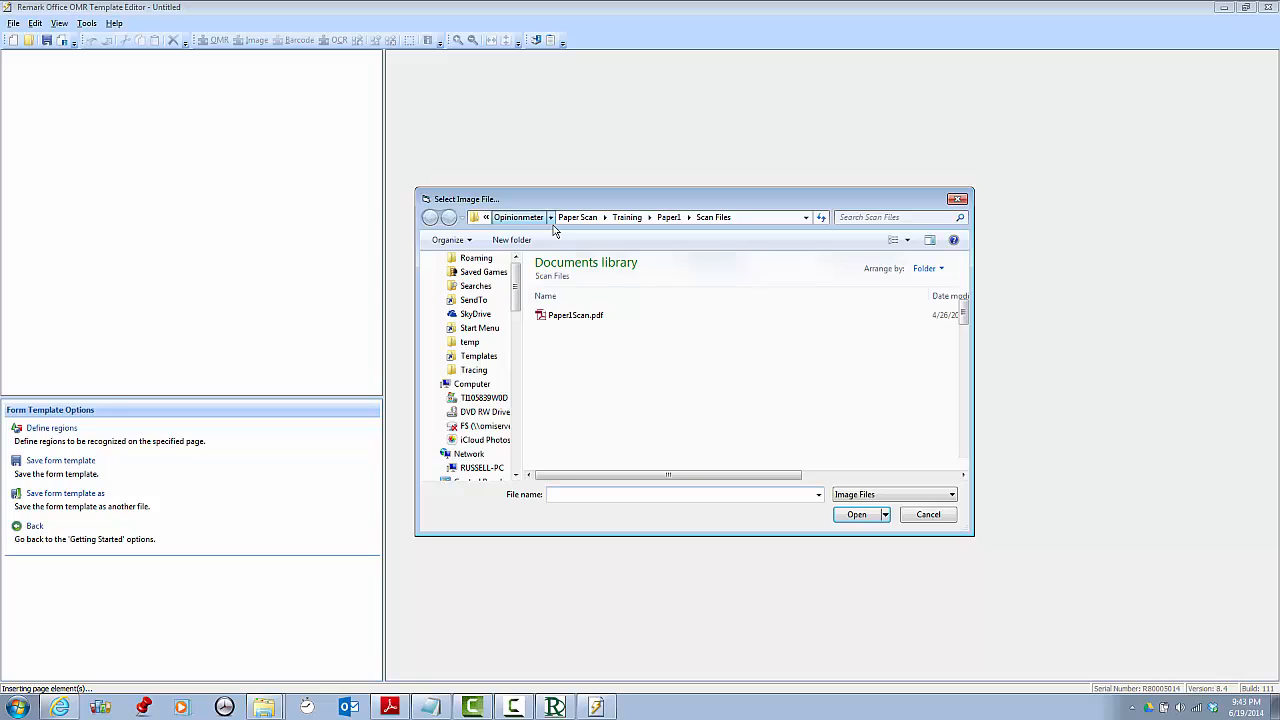
left_click(518, 217)
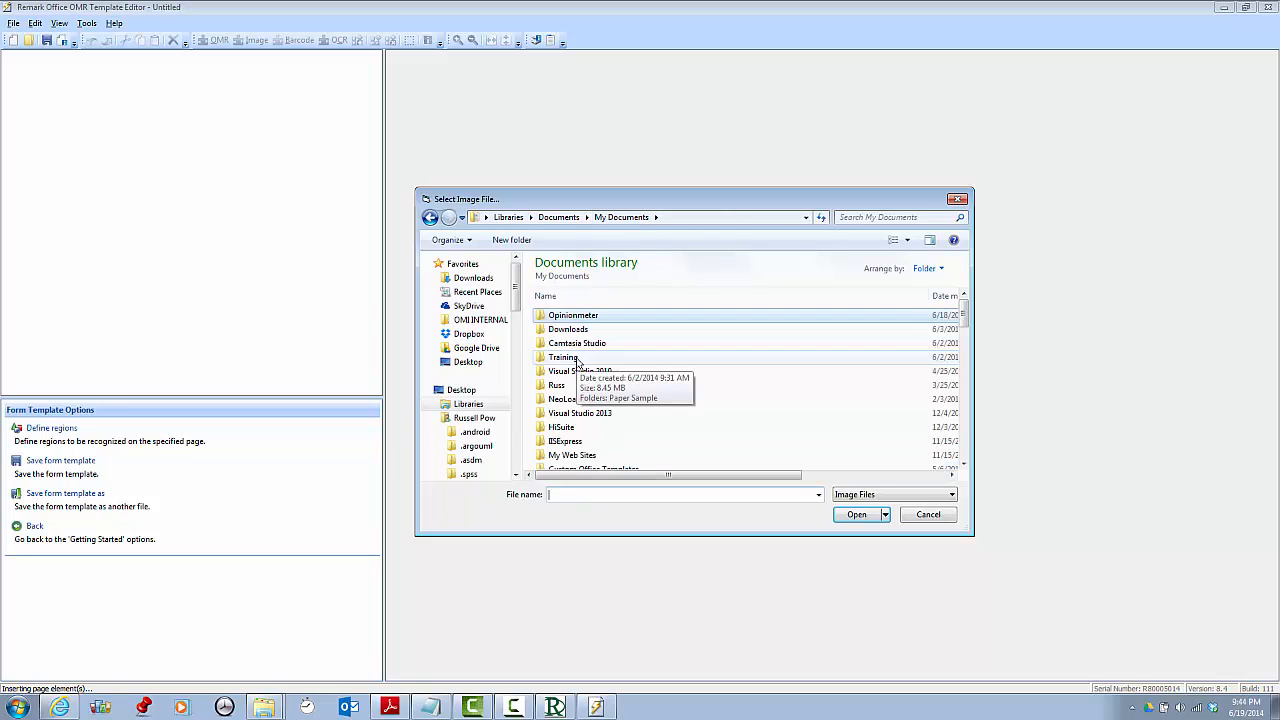
left_click(566, 360)
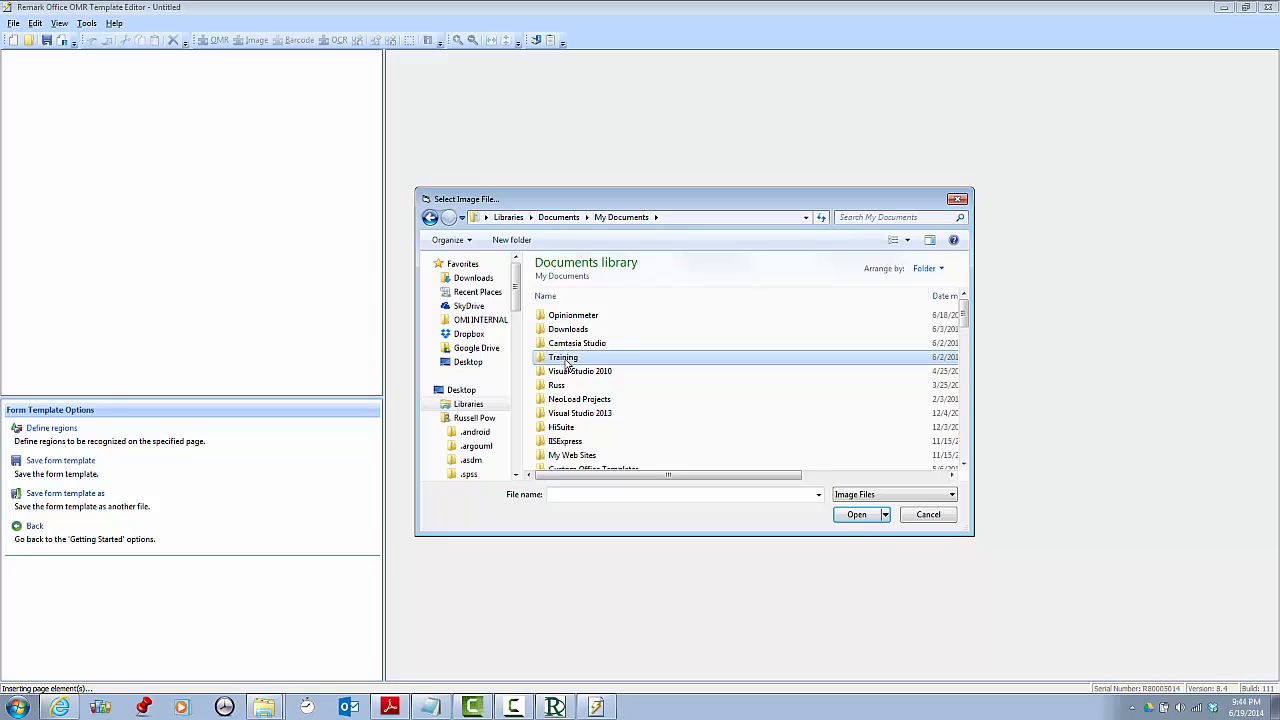
double_click(564, 358)
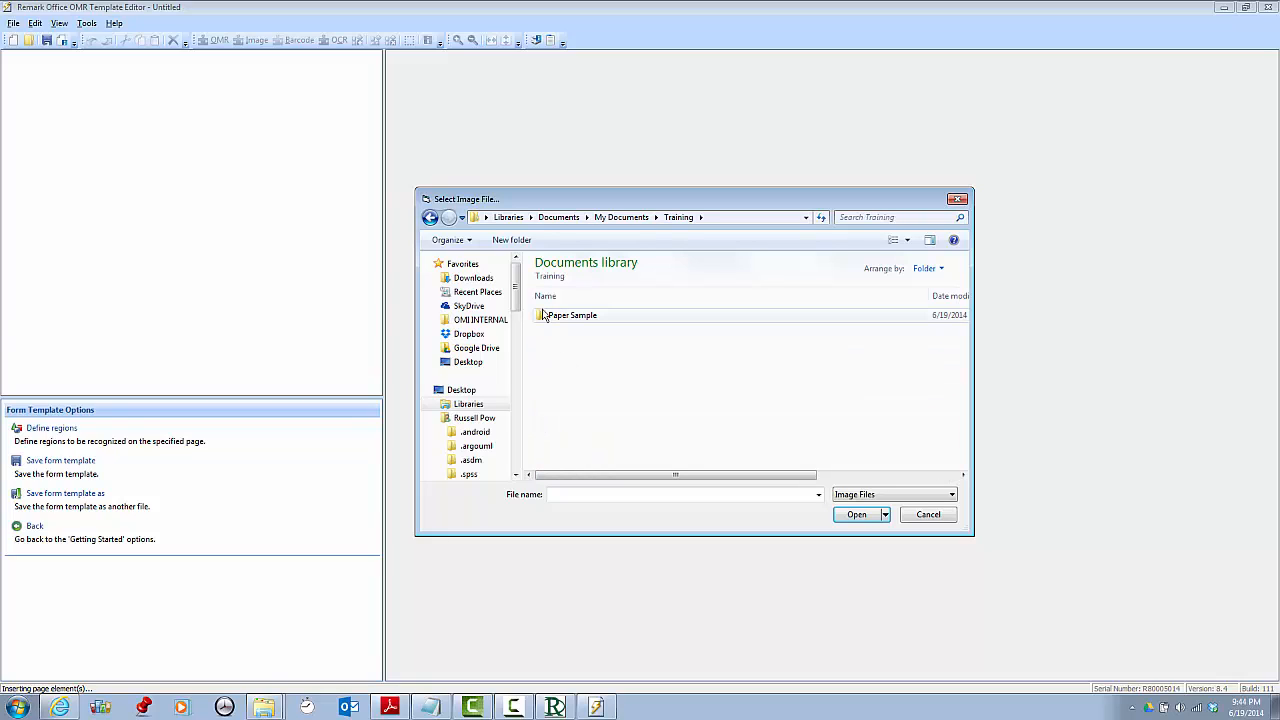
left_click(545, 318)
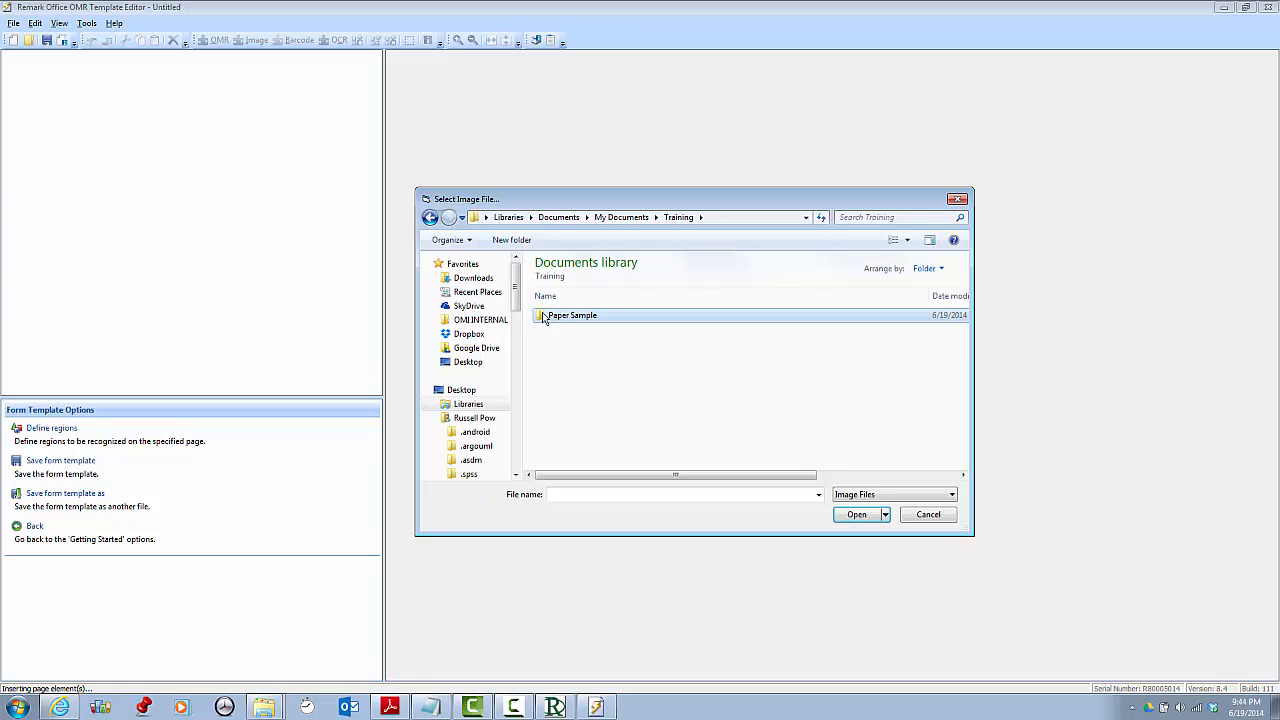
double_click(545, 318)
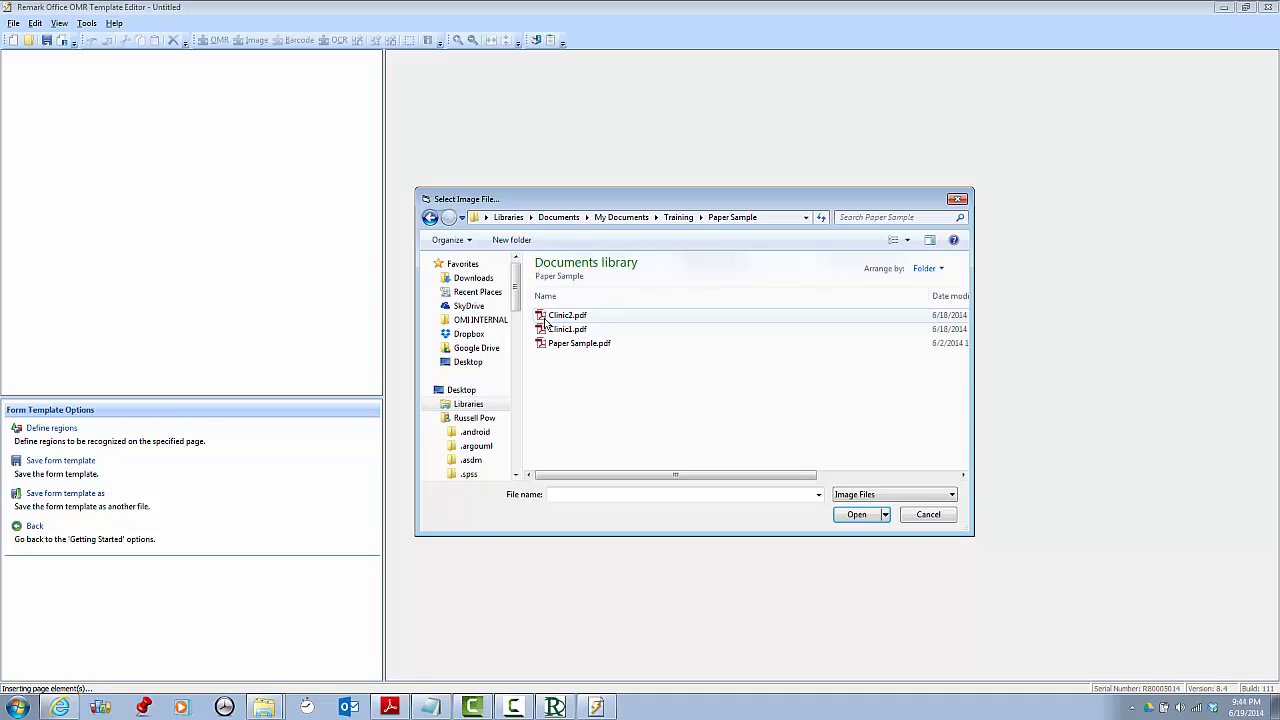
left_click(552, 344)
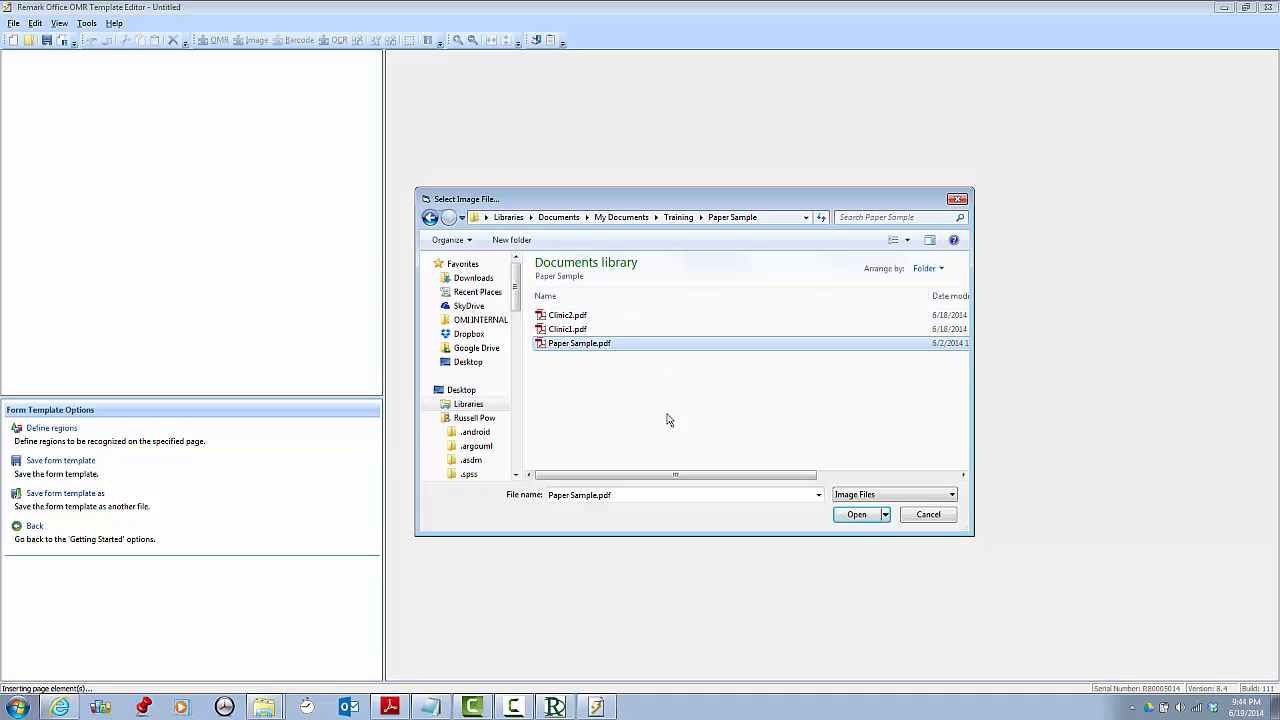
left_click(856, 516)
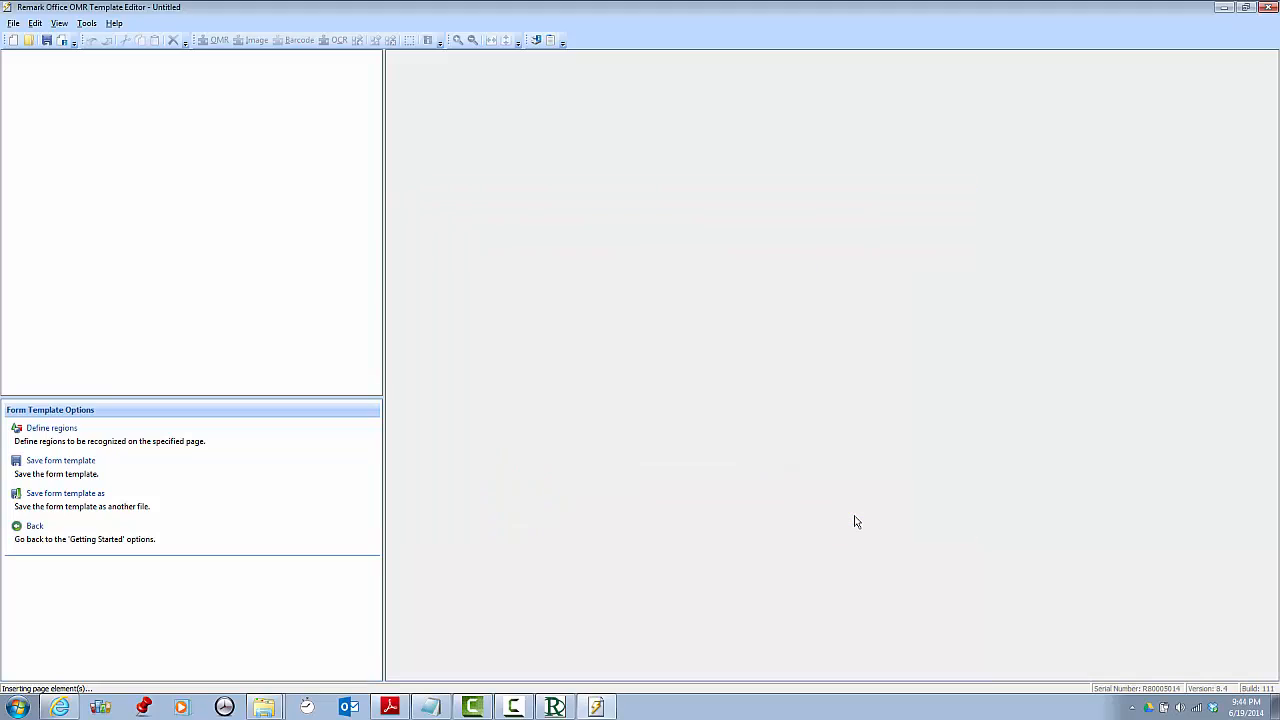
left_click(773, 519)
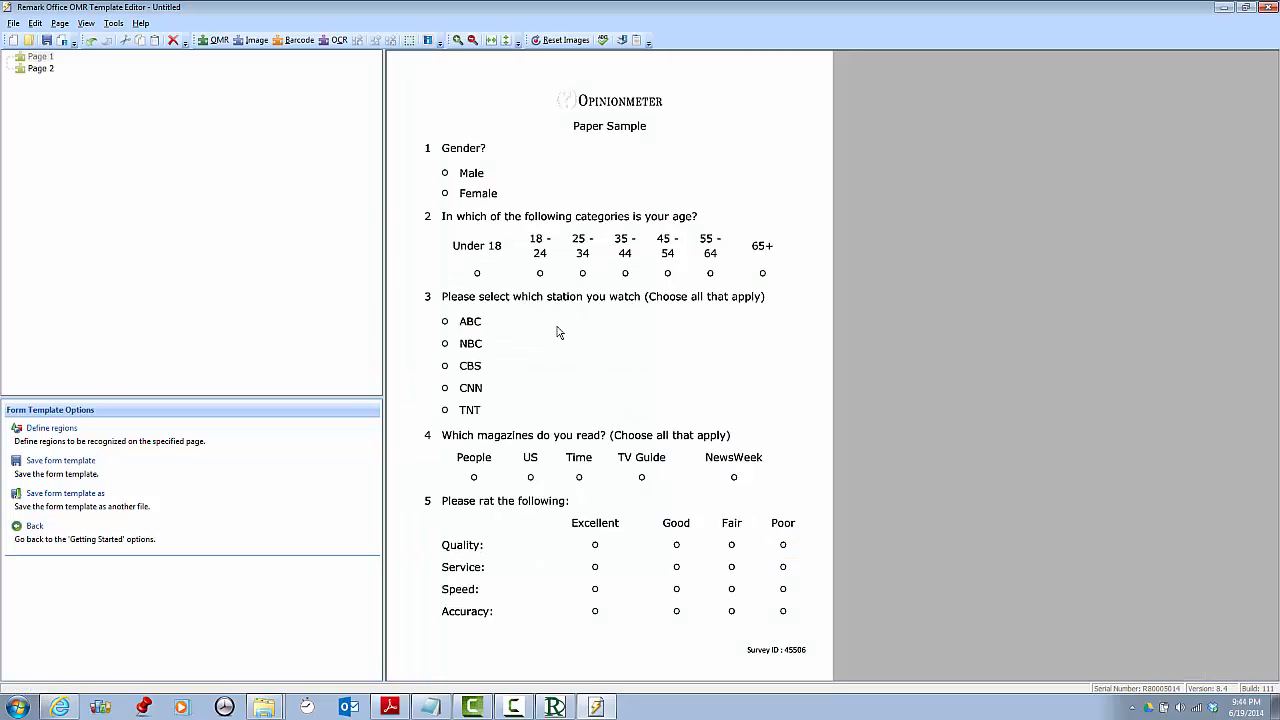
Step: Check page 2, then draw an OMR region around the Gender bubbles on page 1, named Q1 with the Numeric data type
left_click(38, 75)
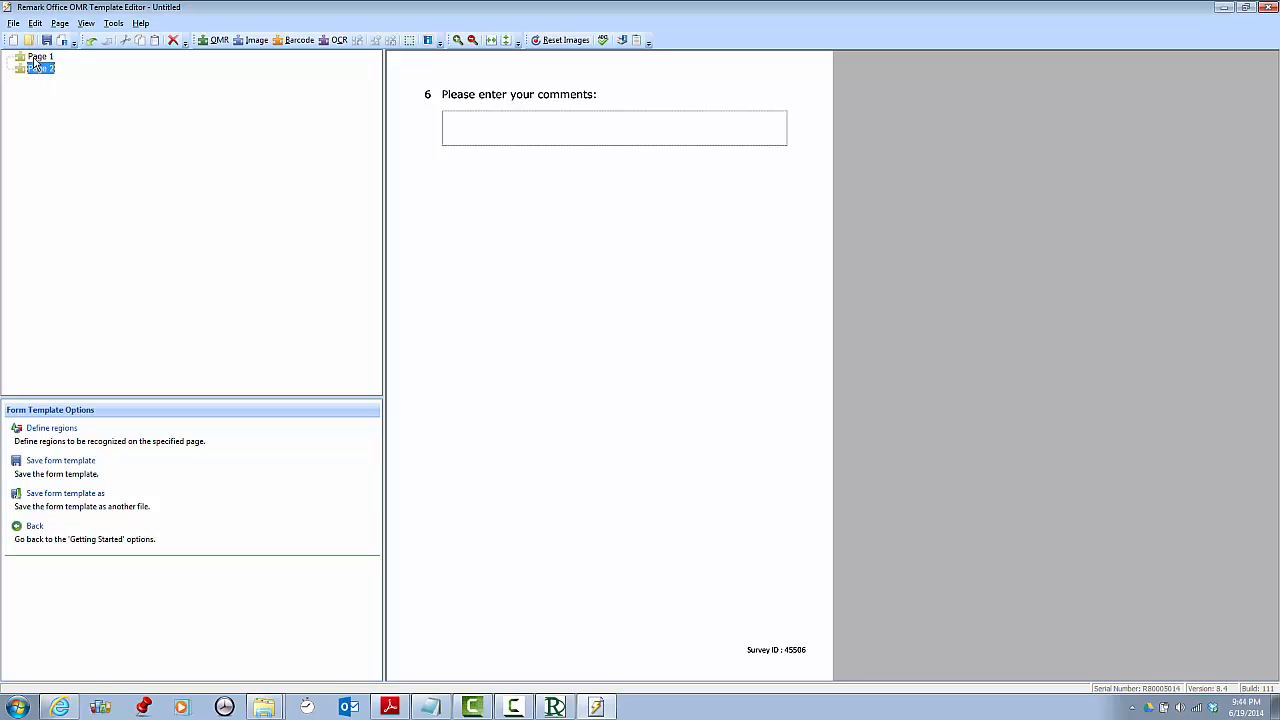
left_click(34, 58)
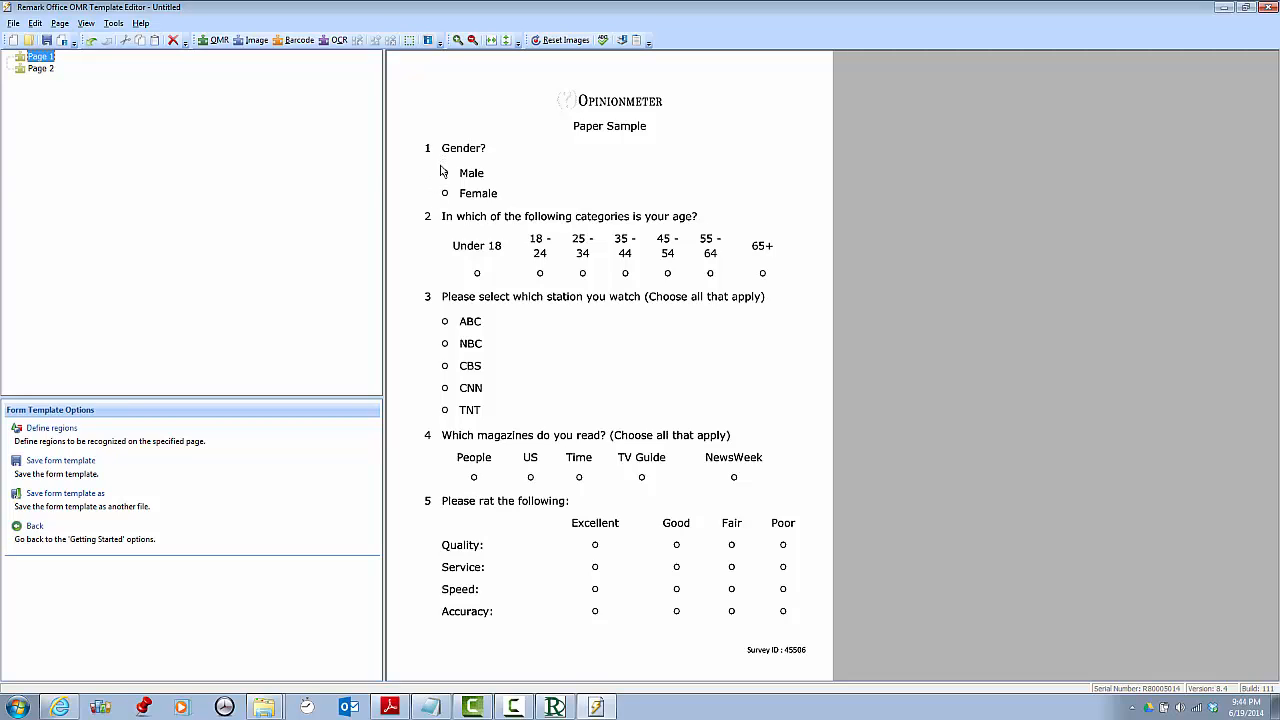
left_click(214, 40)
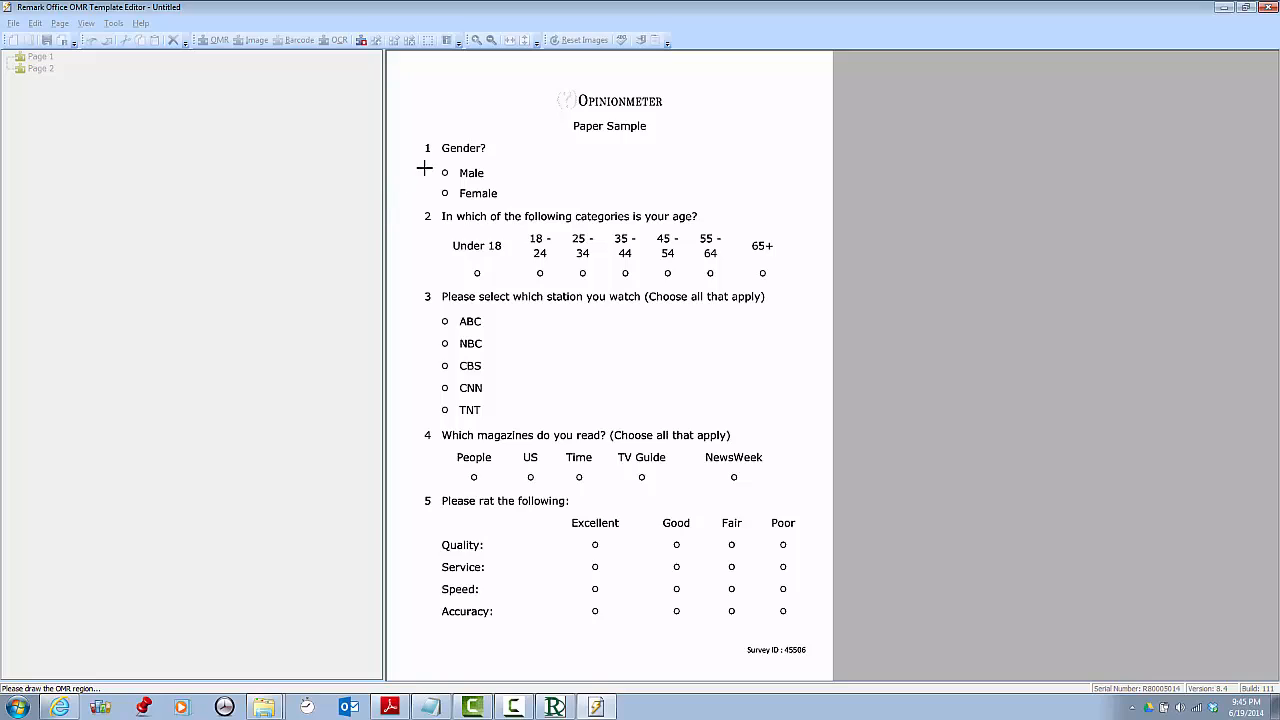
left_click_drag(431, 160, 454, 204)
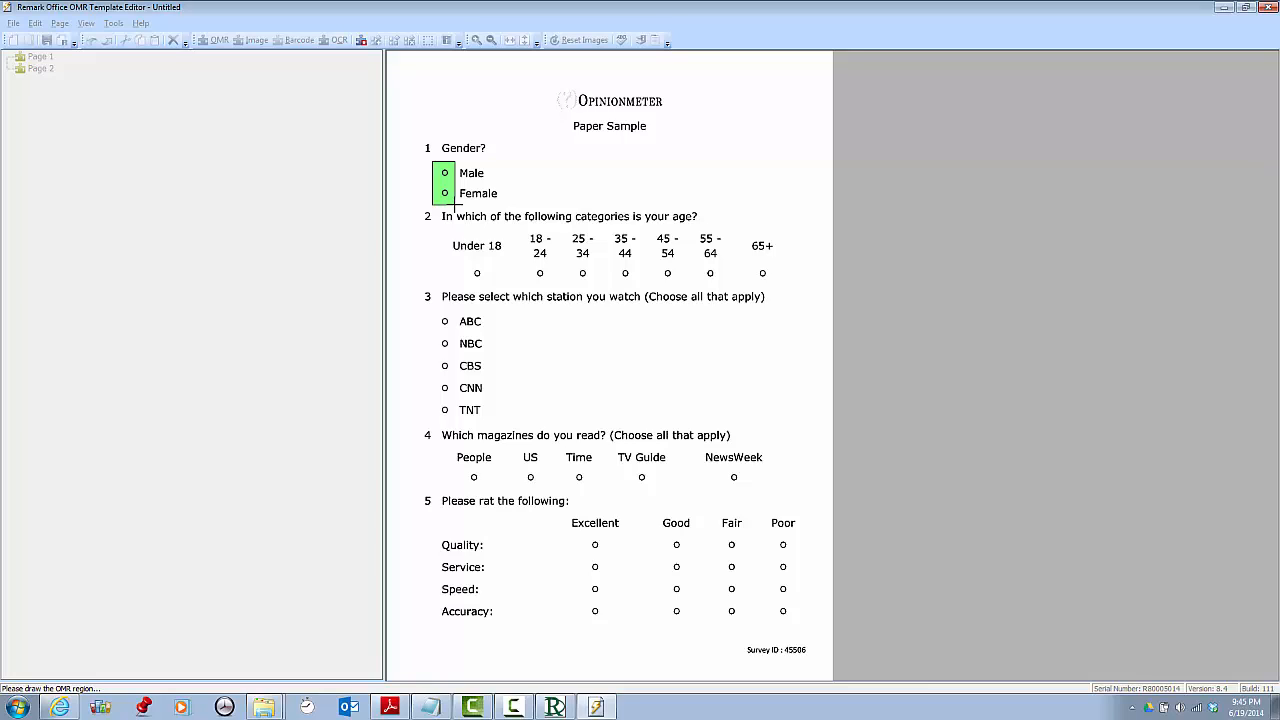
left_click_drag(454, 204, 454, 204)
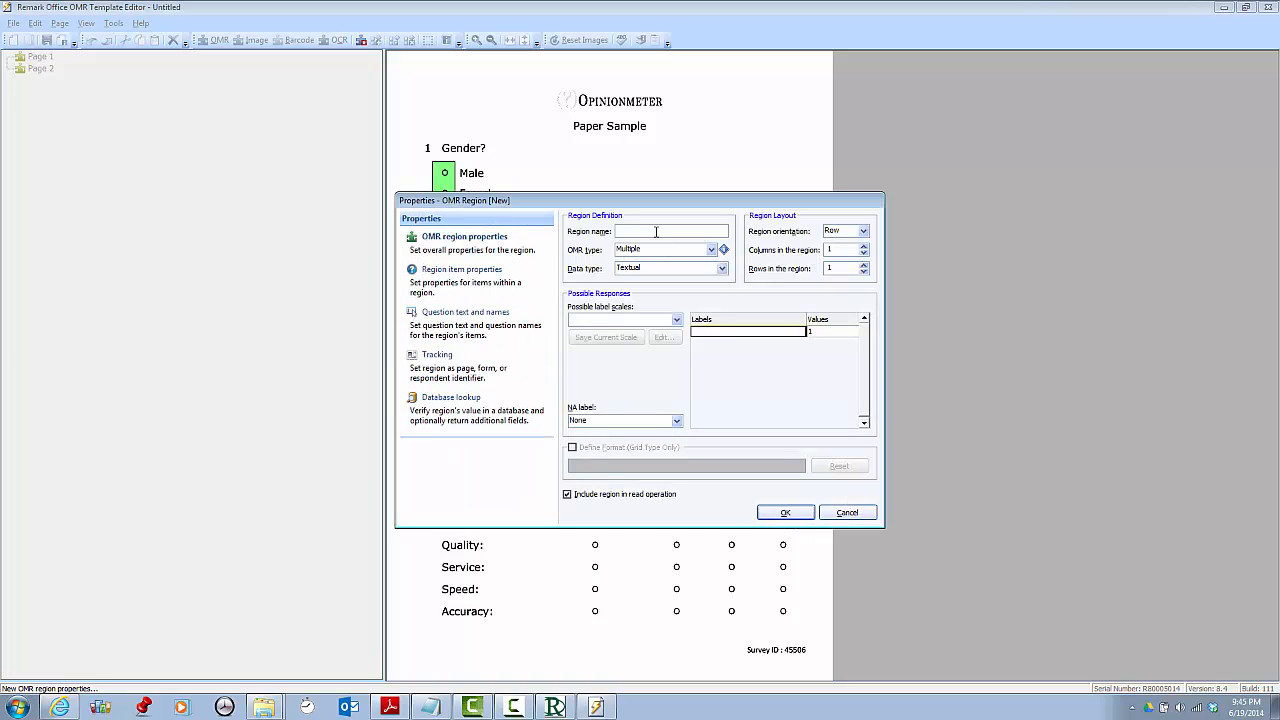
type("Q1")
left_click(721, 268)
left_click(713, 285)
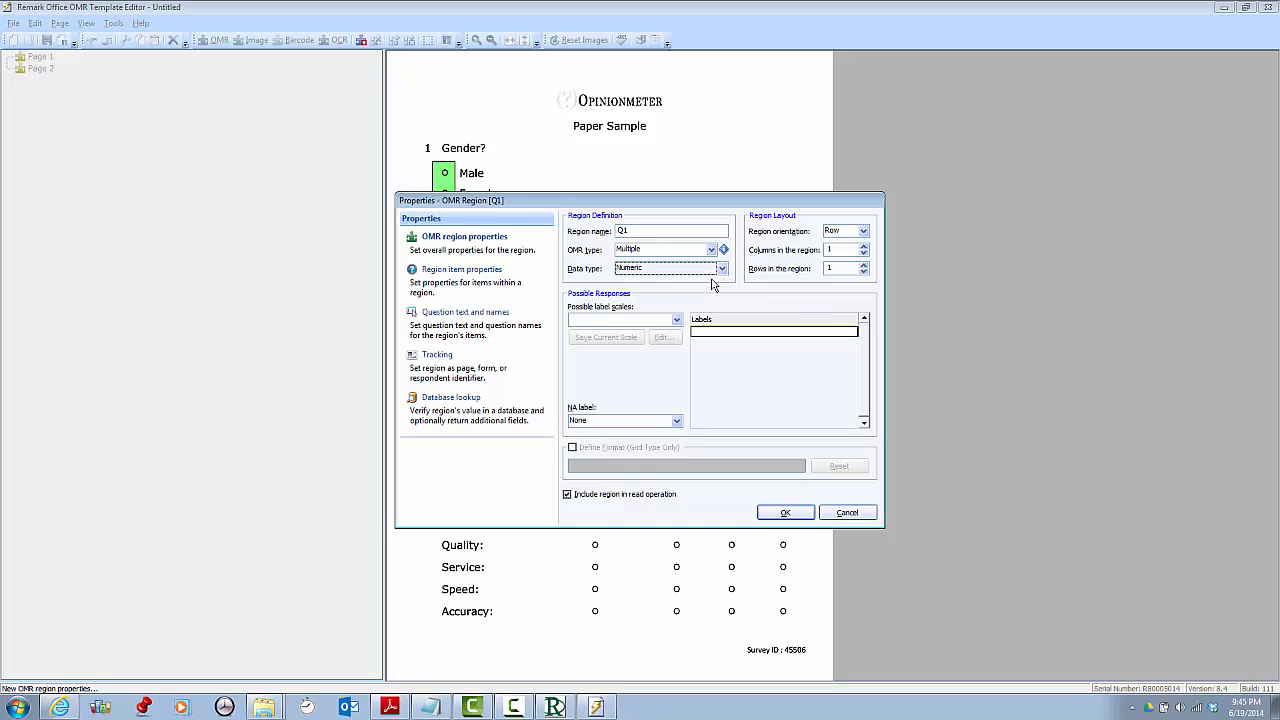
Step: Give region Q1 a Column orientation with 2 rows and the 1 to 2 label scale
left_click_drag(716, 206, 700, 281)
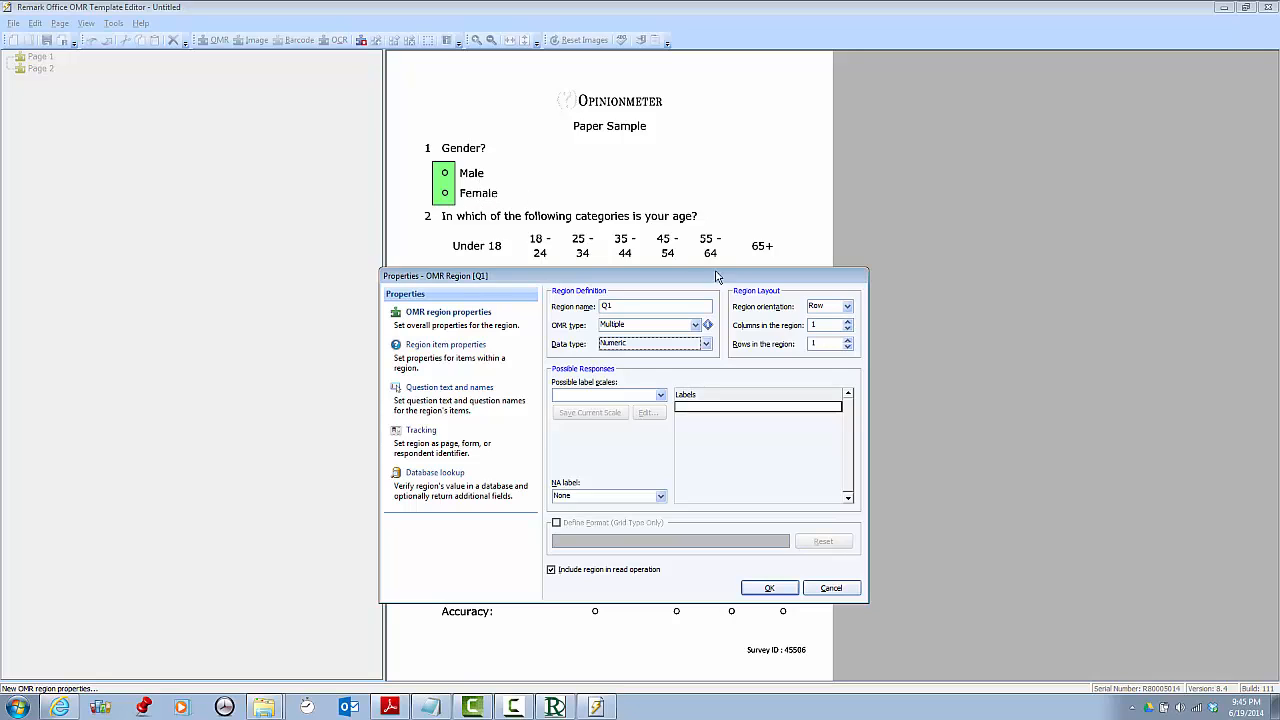
left_click(847, 307)
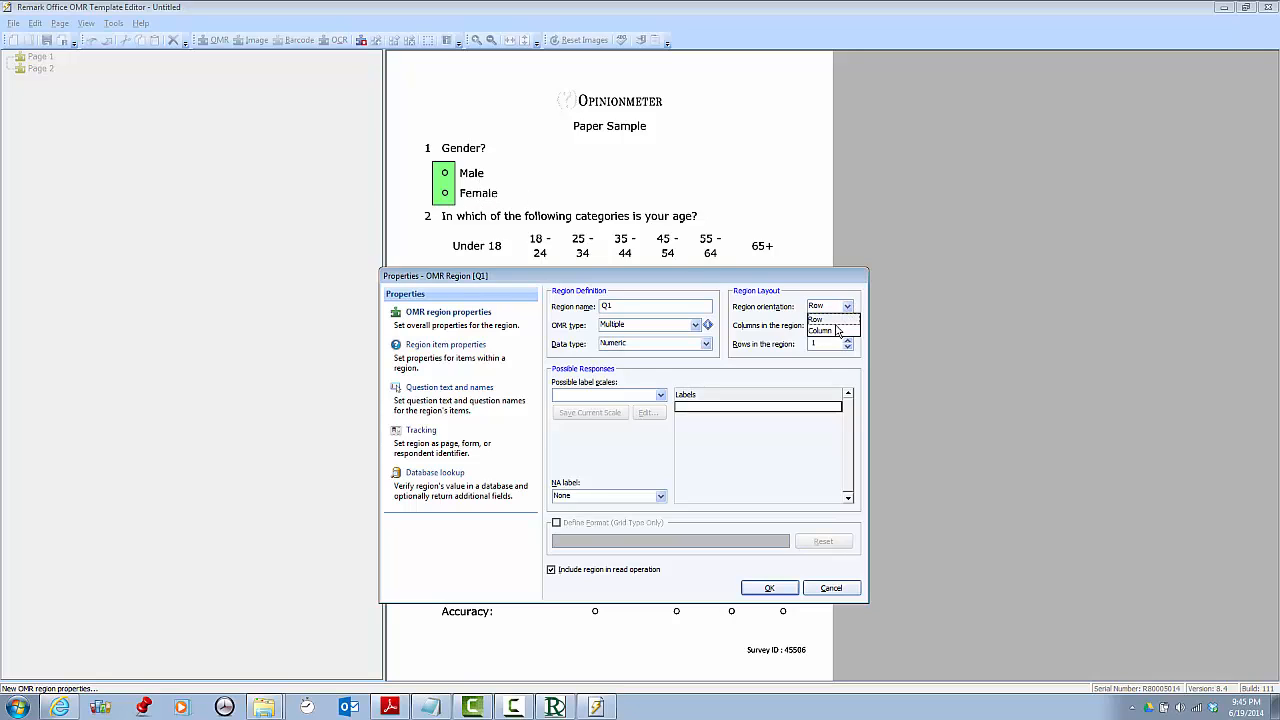
left_click(842, 330)
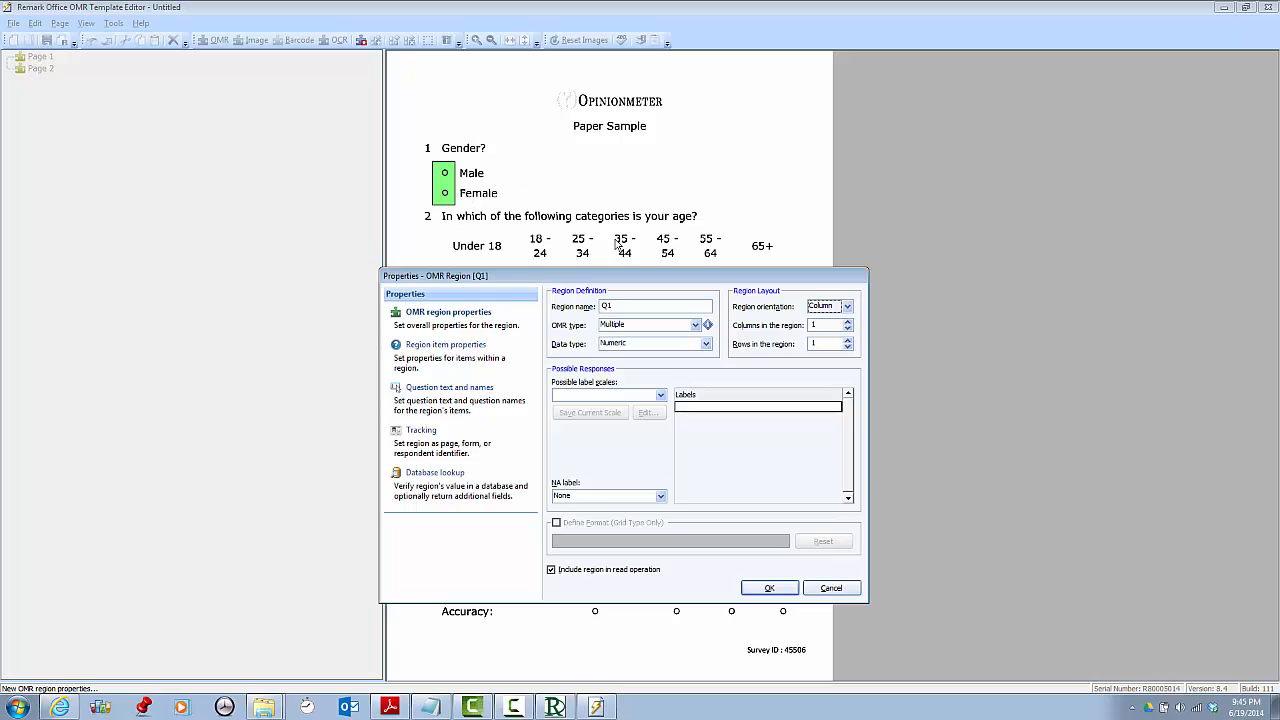
left_click(848, 341)
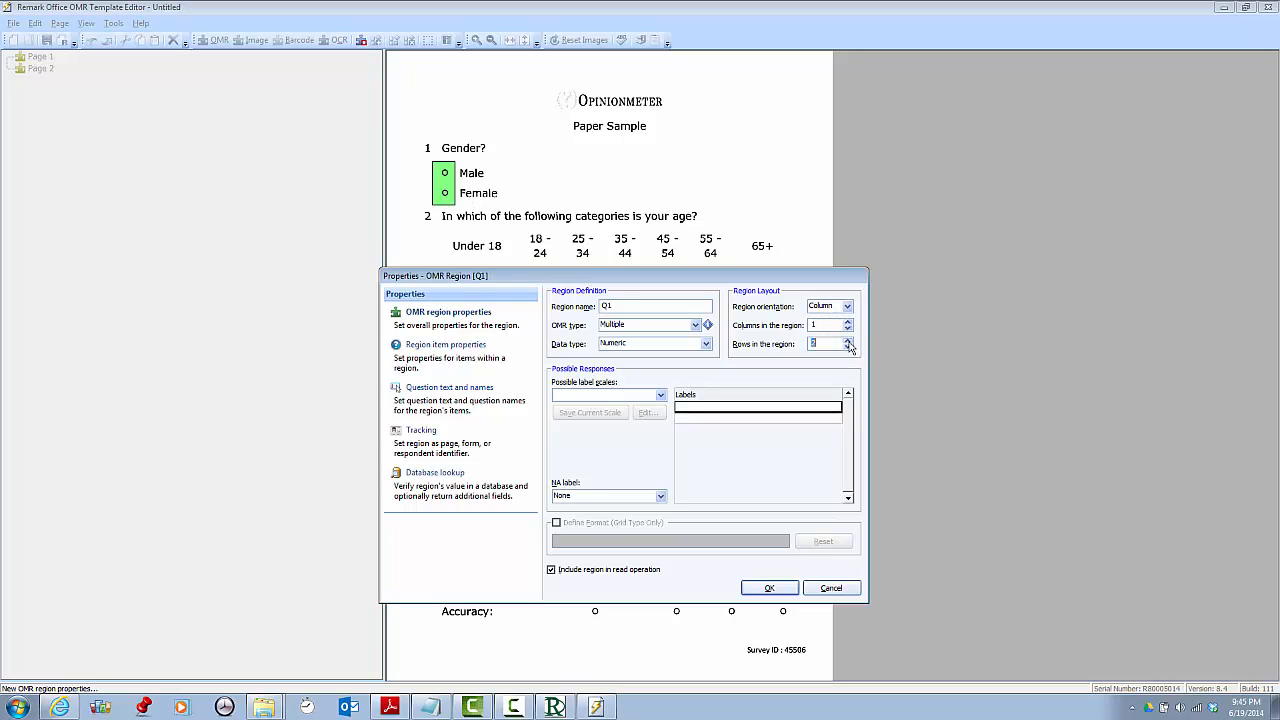
left_click(661, 397)
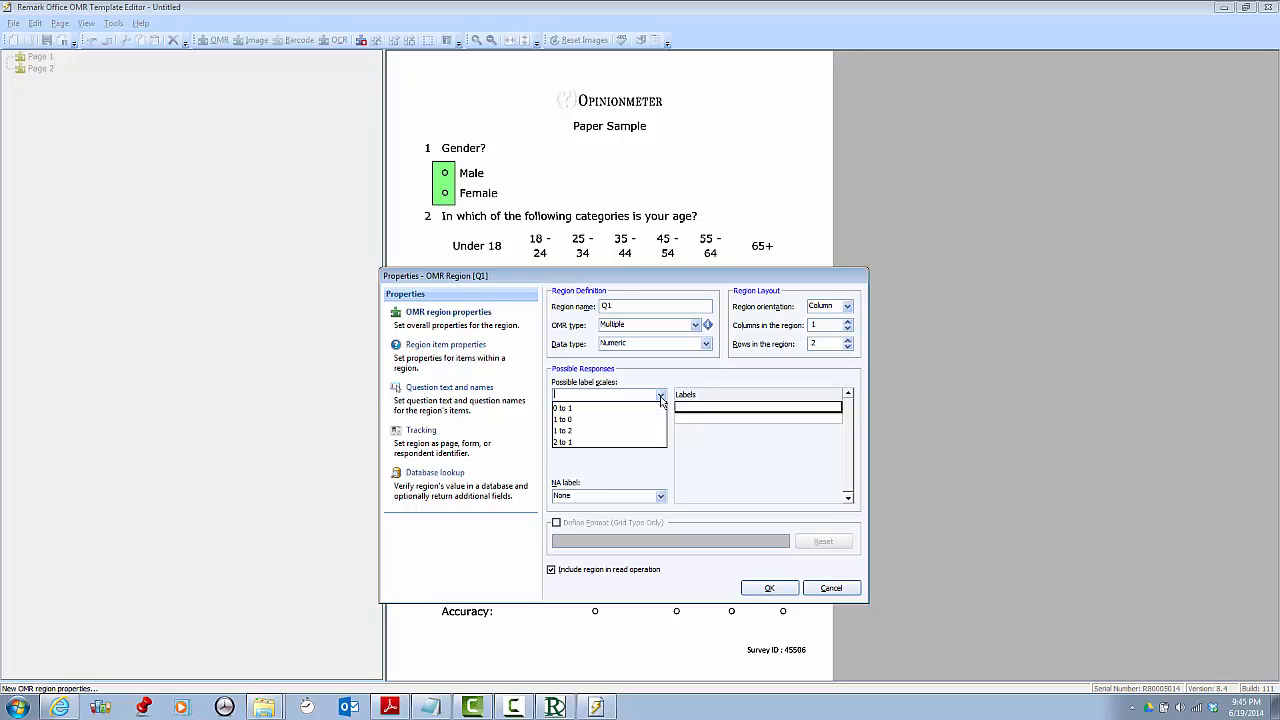
left_click(600, 431)
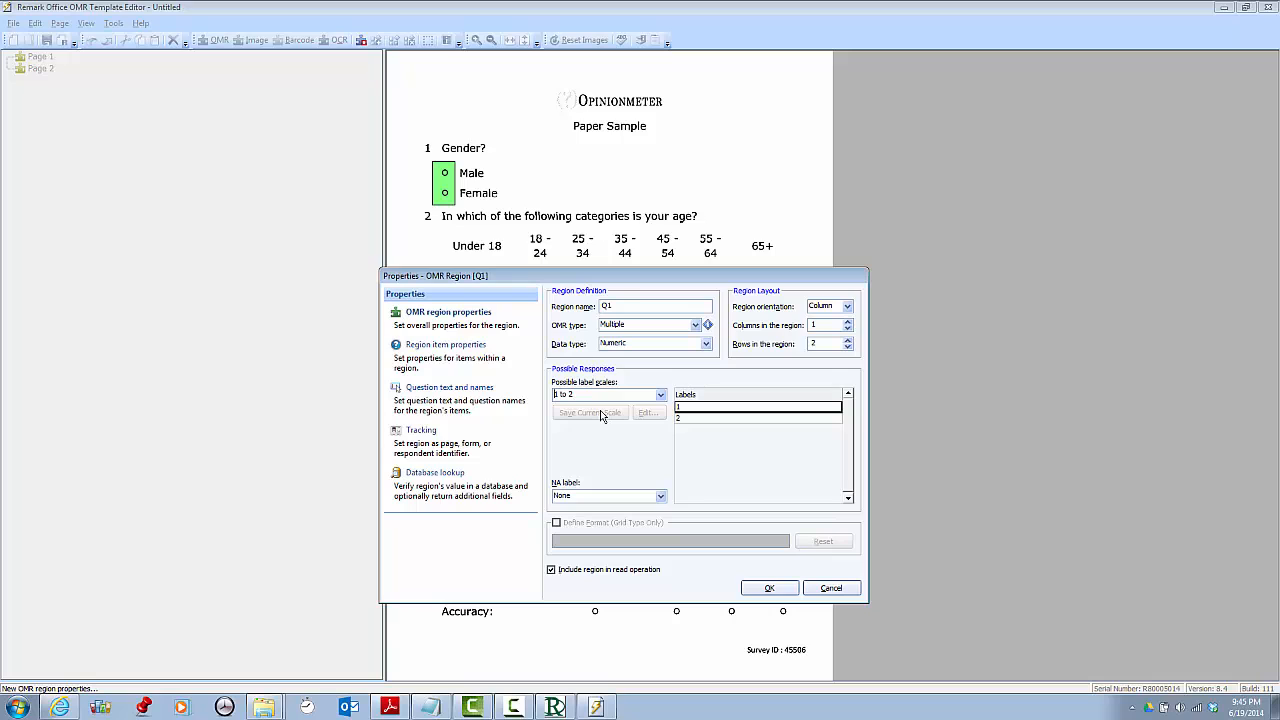
Step: Set Q1's region item properties to replace multiple responses with MULT, and save the region
left_click(442, 345)
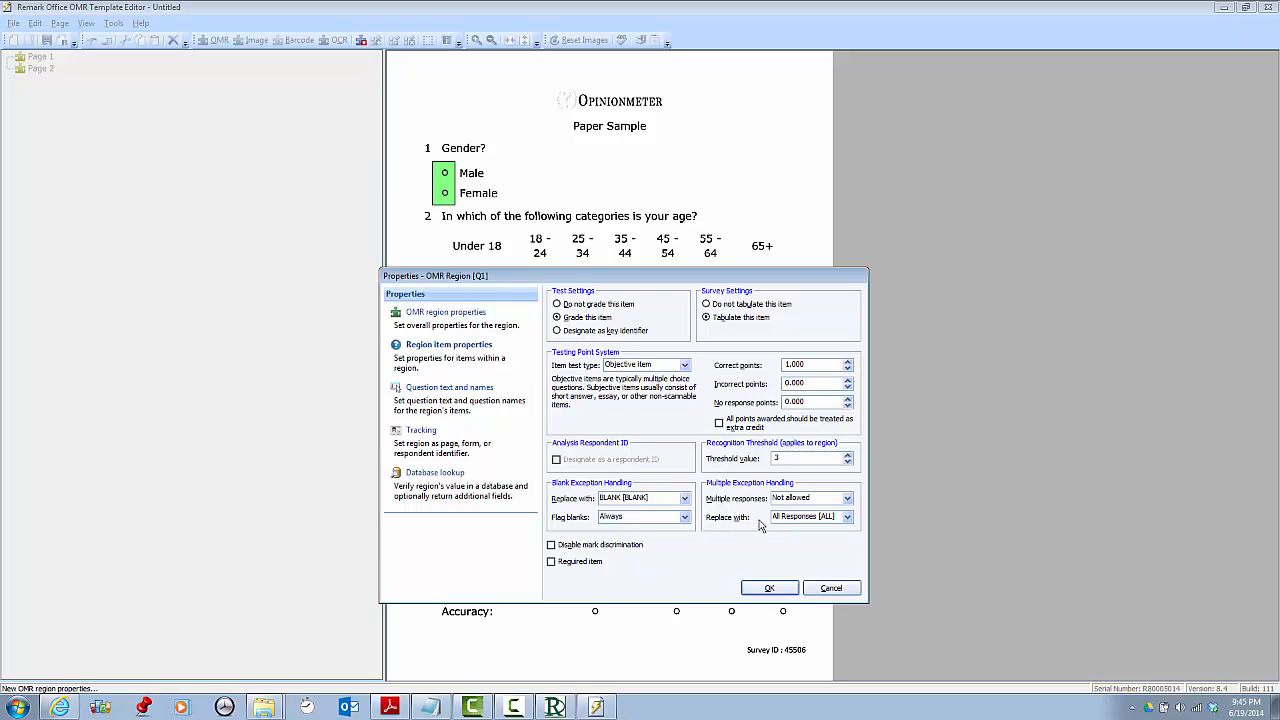
left_click(847, 517)
left_click(841, 542)
left_click(780, 589)
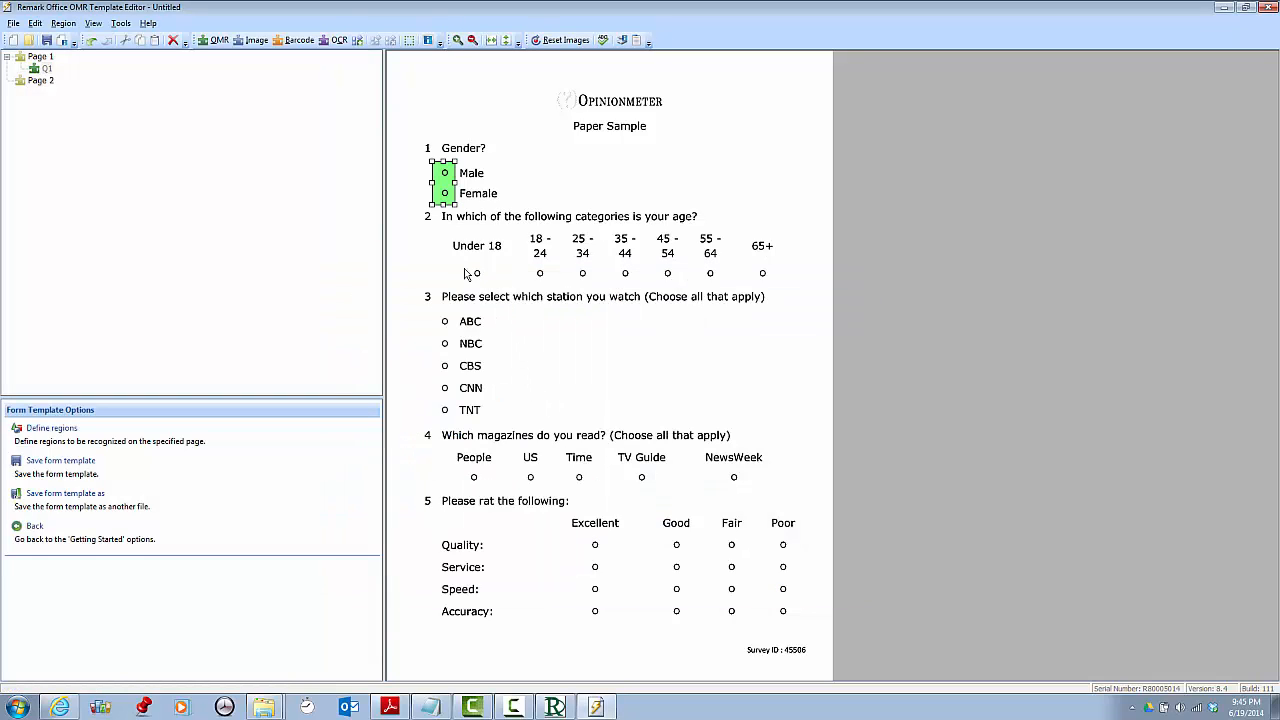
Step: Draw an OMR region around the age category bubbles of question 2, named Q2 with the Numeric data type
left_click(210, 40)
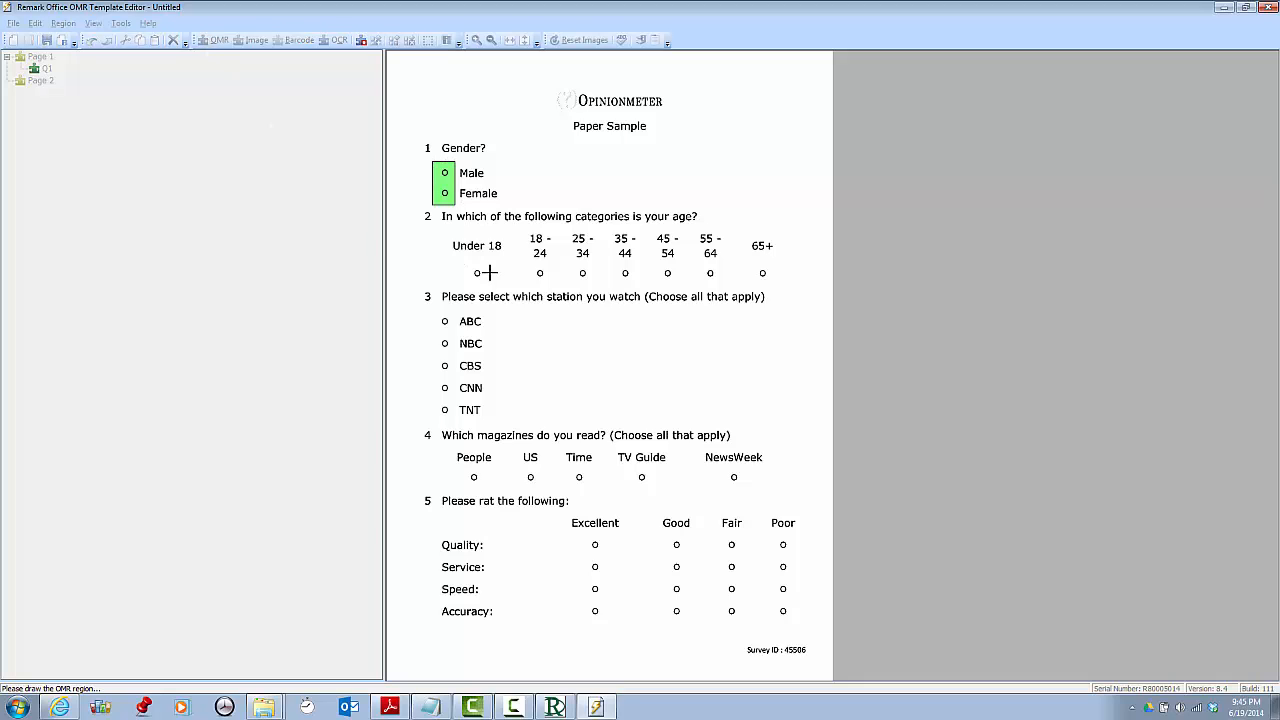
left_click_drag(457, 255, 783, 284)
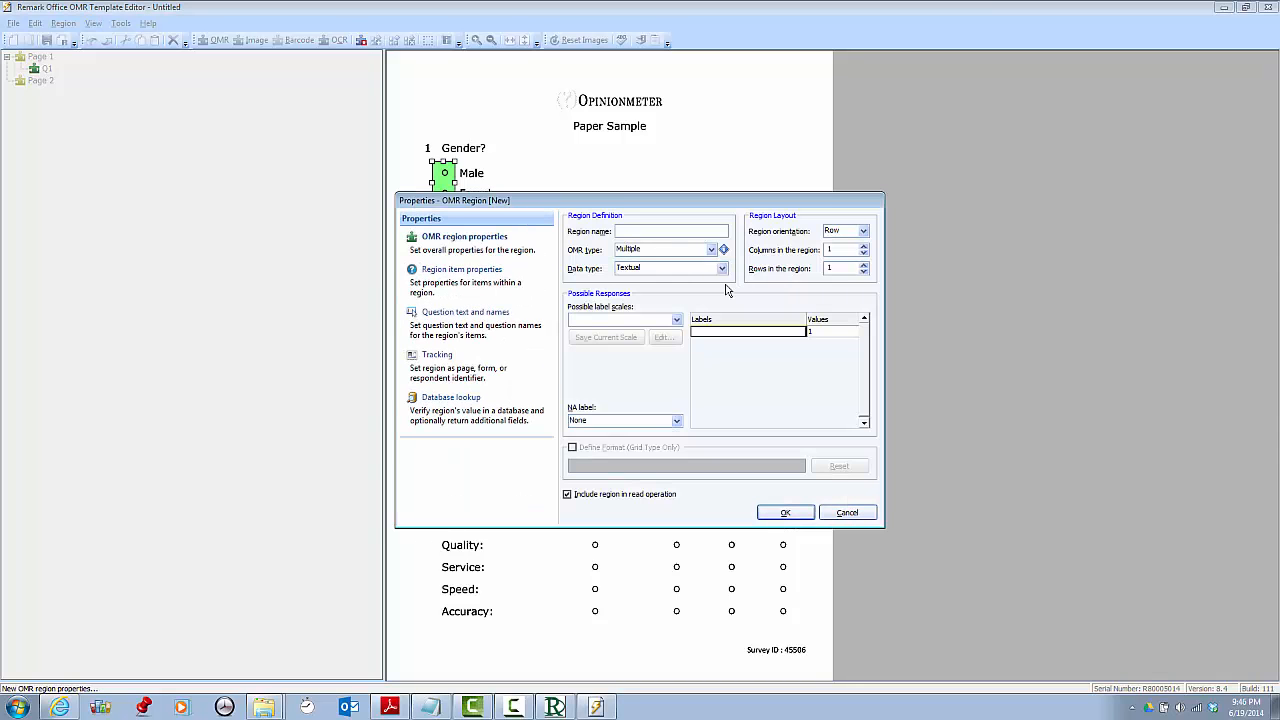
type("Q2")
left_click(722, 268)
left_click(711, 287)
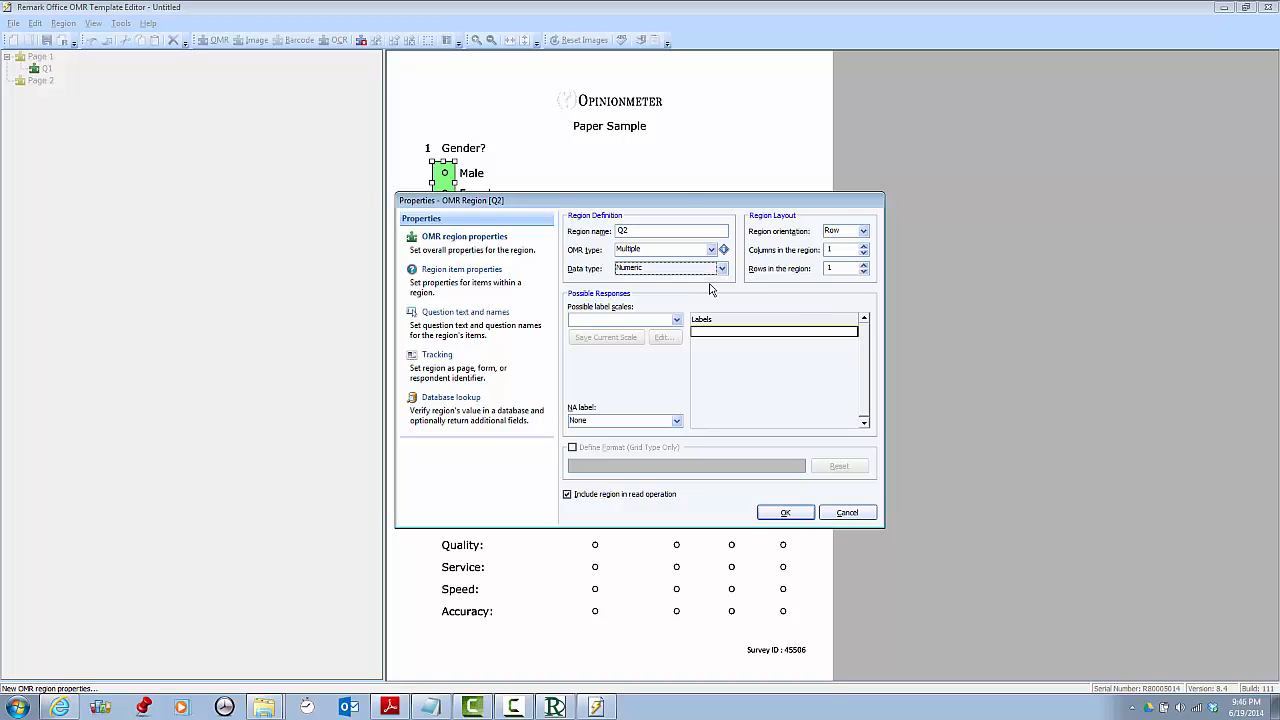
Step: Set region Q2 to 7 columns in Row orientation and choose a seven-value label scale
left_click_drag(686, 200, 675, 316)
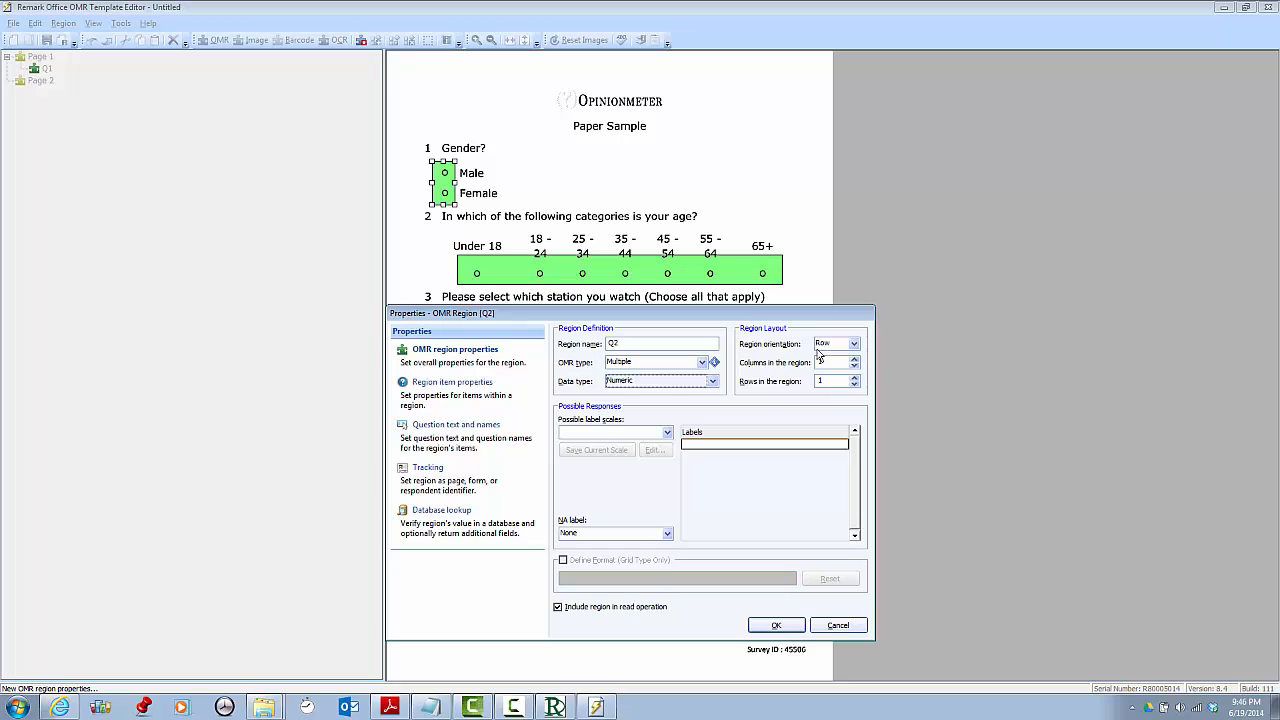
left_click(855, 359)
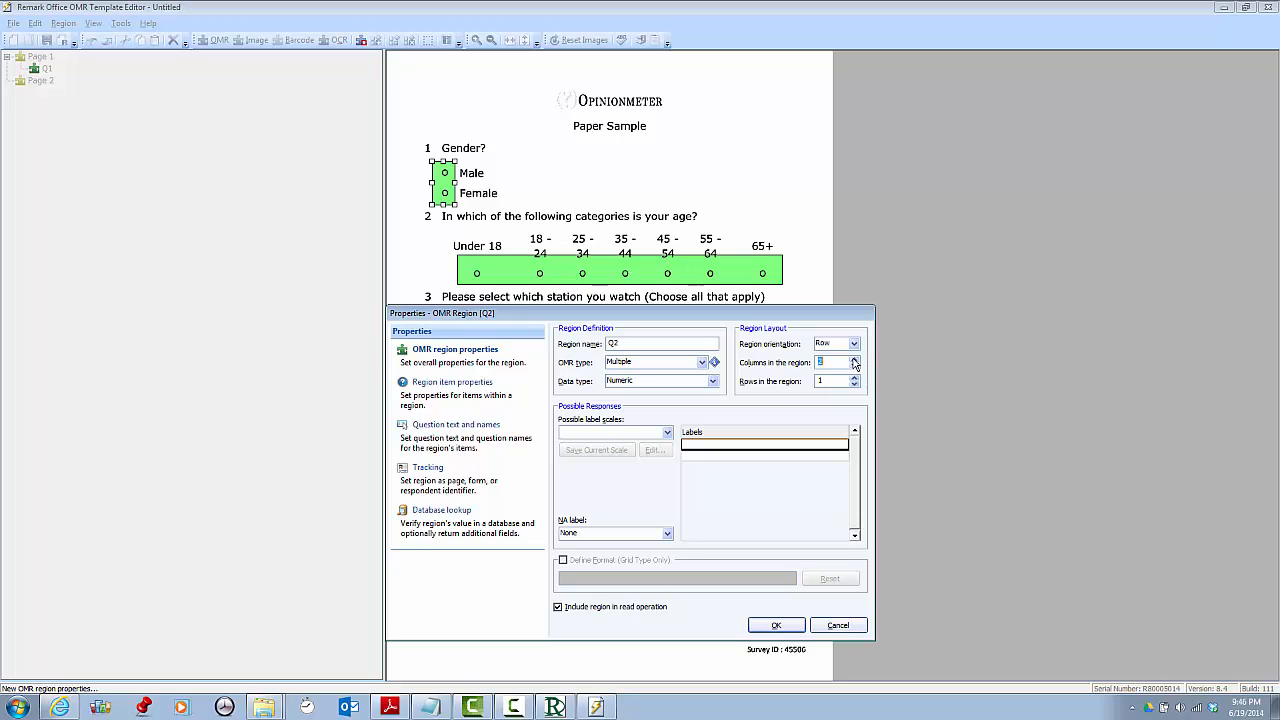
left_click(855, 359)
left_click(855, 359)
left_click(855, 359)
left_click(855, 359)
left_click(855, 359)
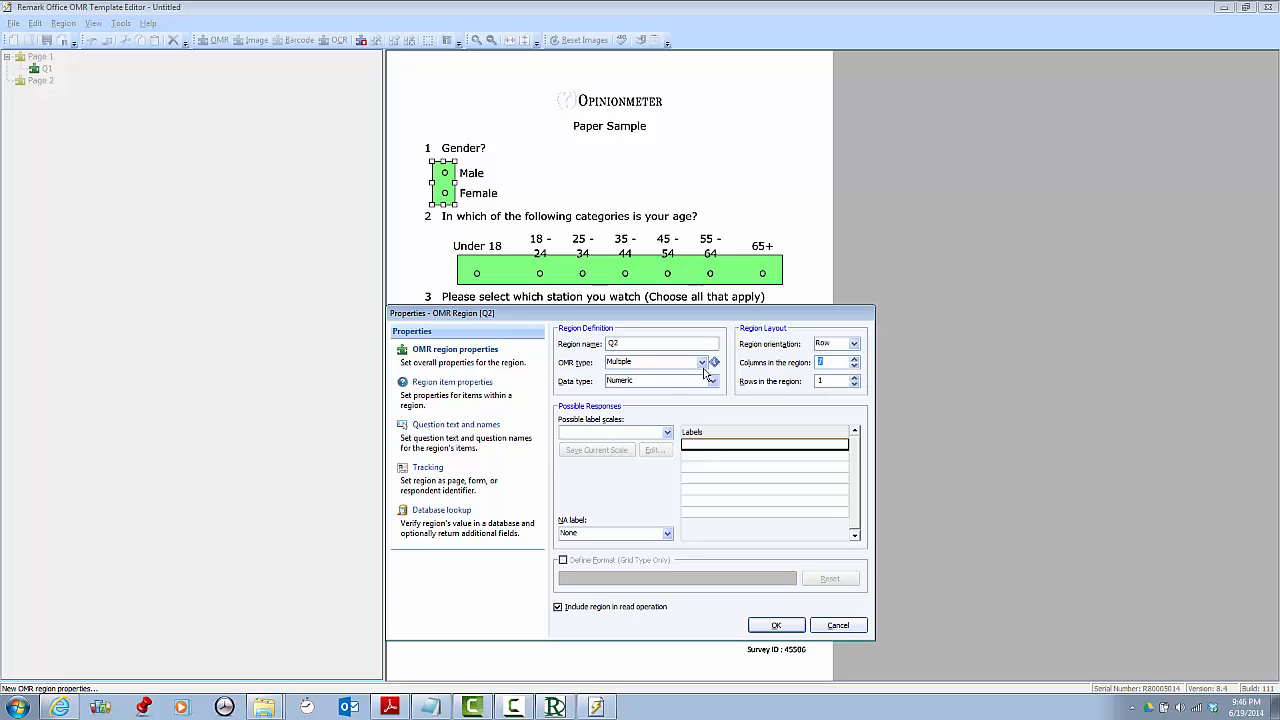
left_click(668, 434)
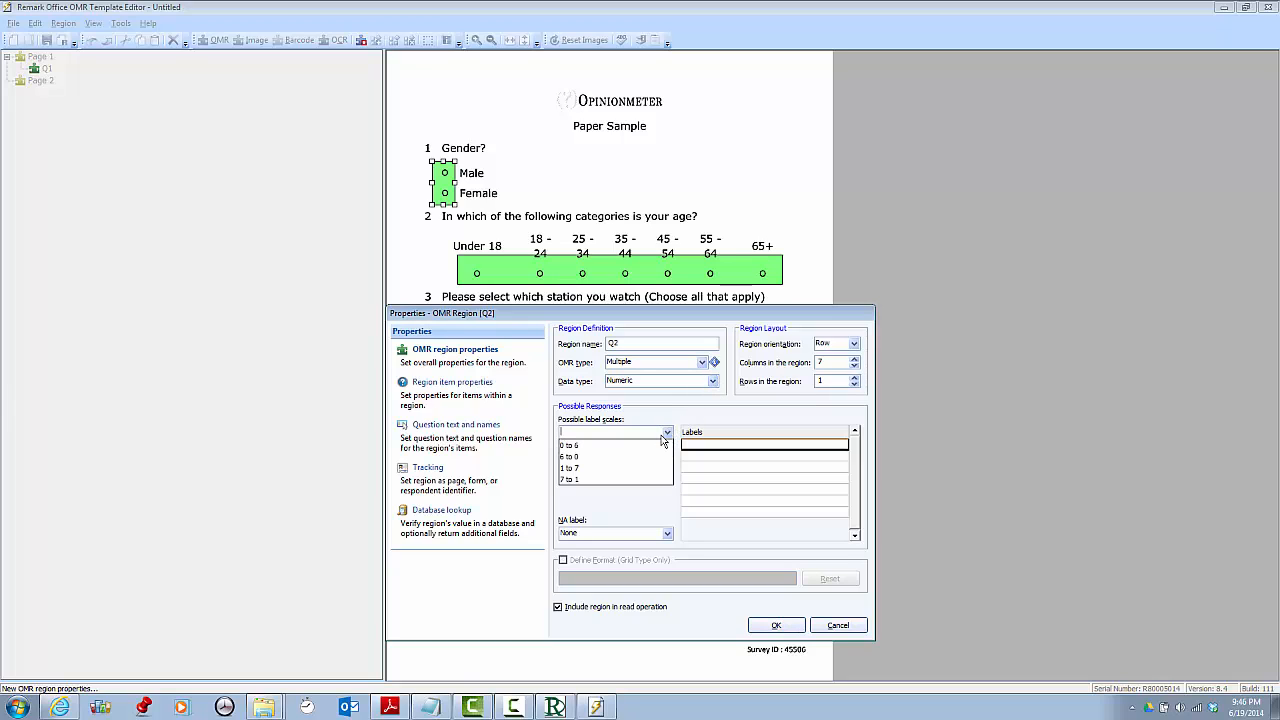
left_click(605, 476)
Step: Set Q2's region item properties to replace multiple responses with MULT, and save the region
left_click(452, 384)
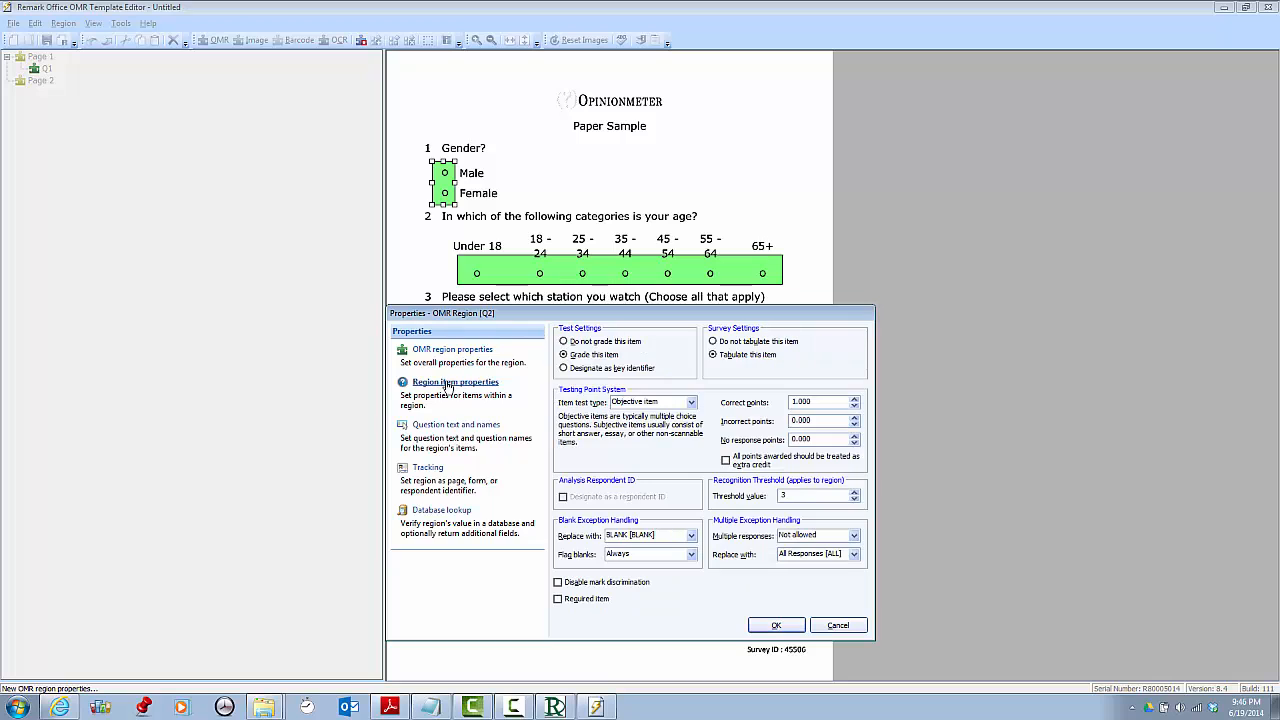
left_click(854, 555)
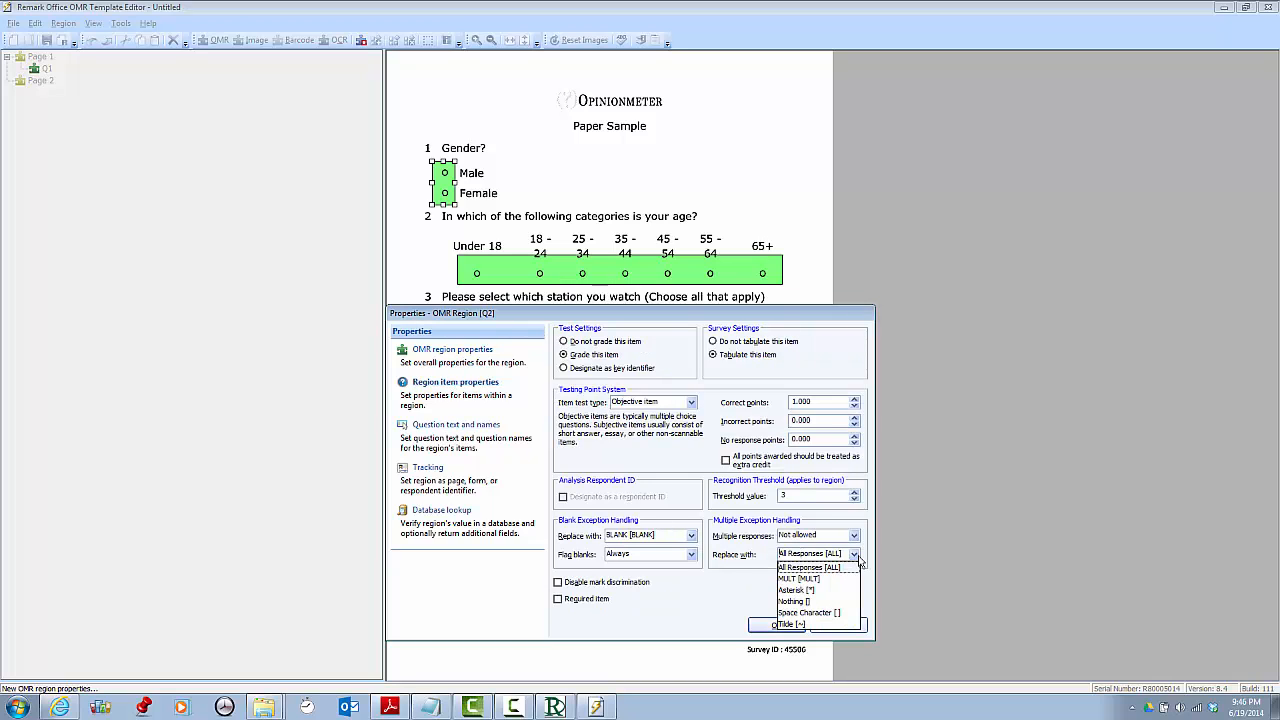
left_click(842, 582)
left_click(776, 625)
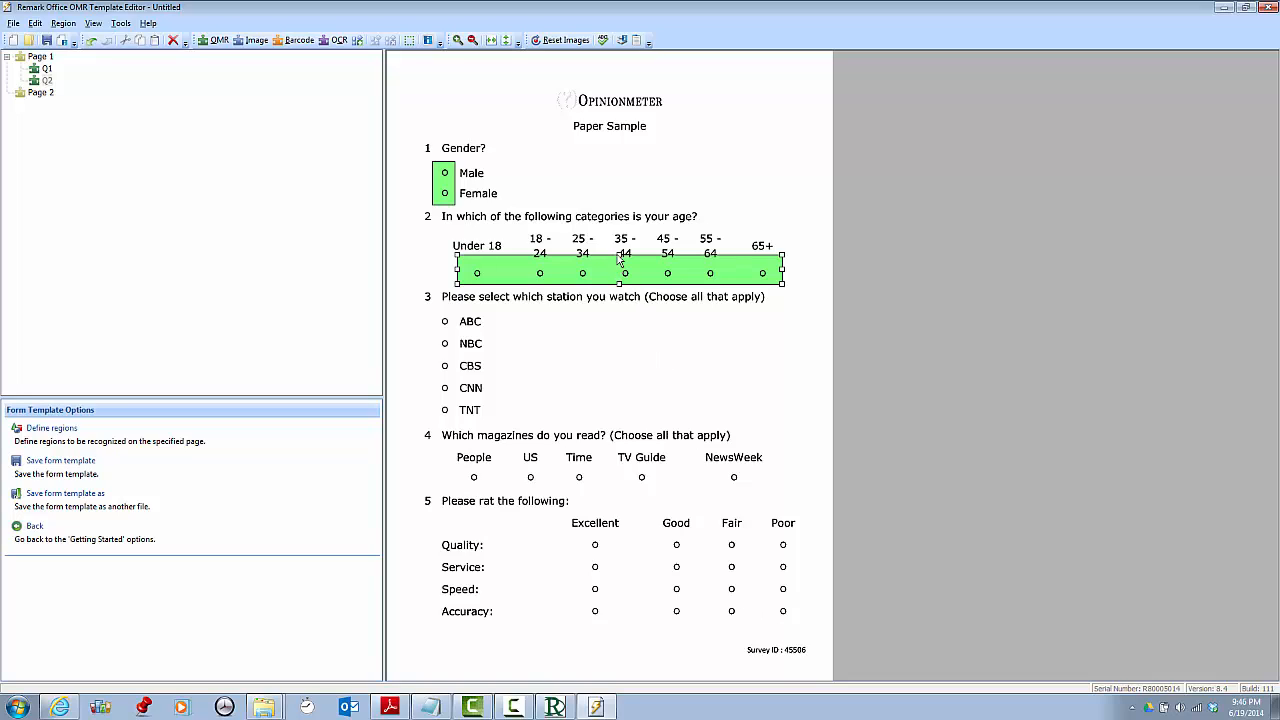
Step: Resize region Q2 from its upper edge so that it clears the age labels and encloses only the bubbles
left_click_drag(621, 254, 619, 249)
mouse_move(568, 274)
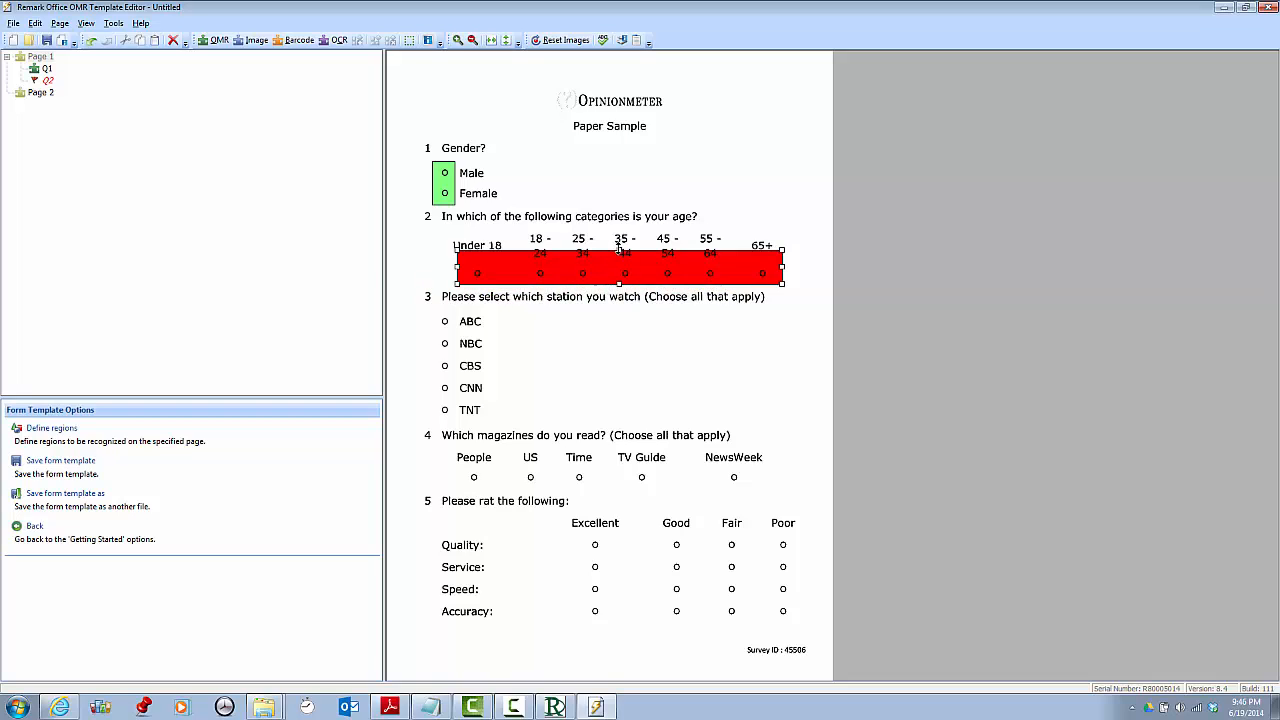
left_click_drag(620, 249, 620, 259)
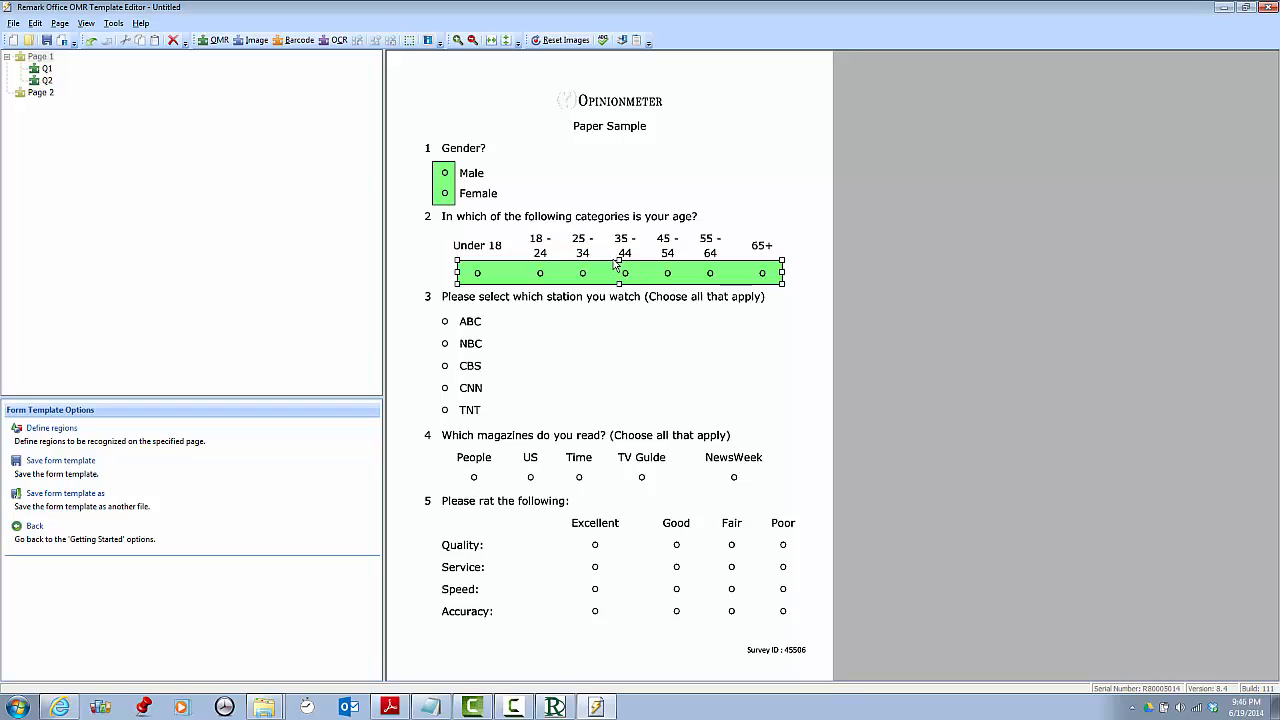
Step: Draw an OMR region around the five station bubbles of question 3, named Q3 with the Numeric data type
left_click(215, 42)
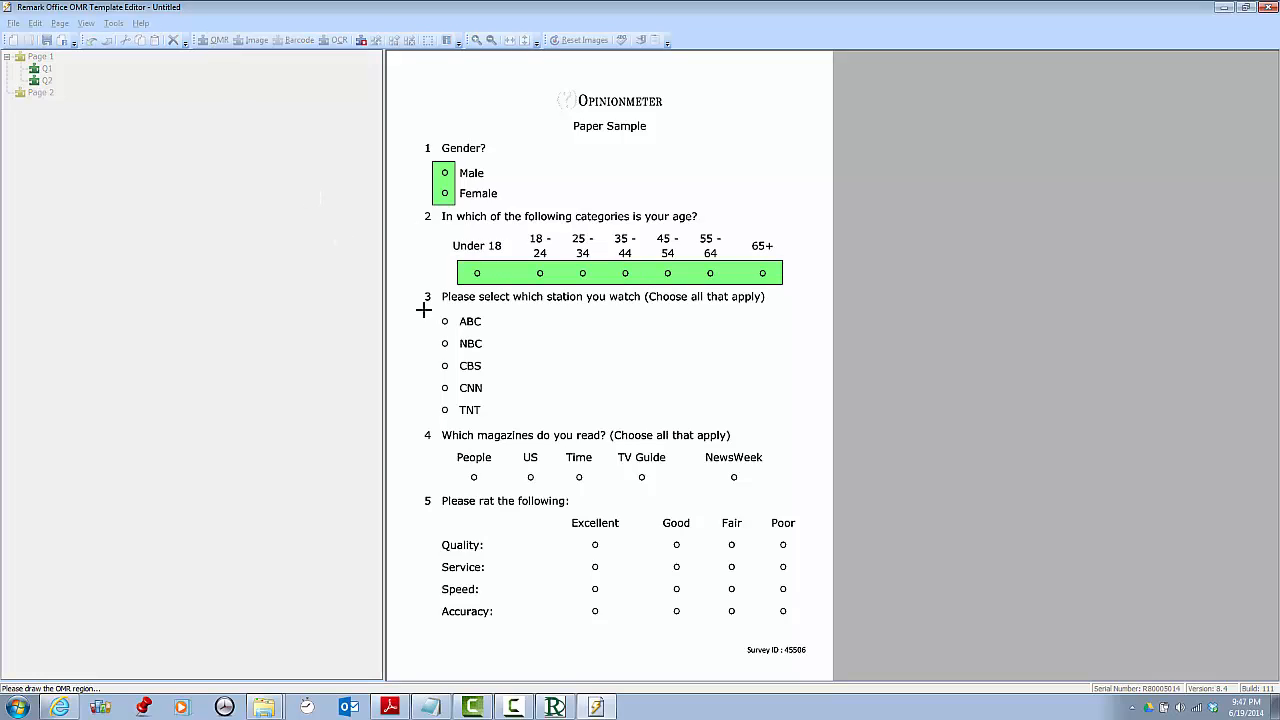
left_click_drag(430, 310, 453, 418)
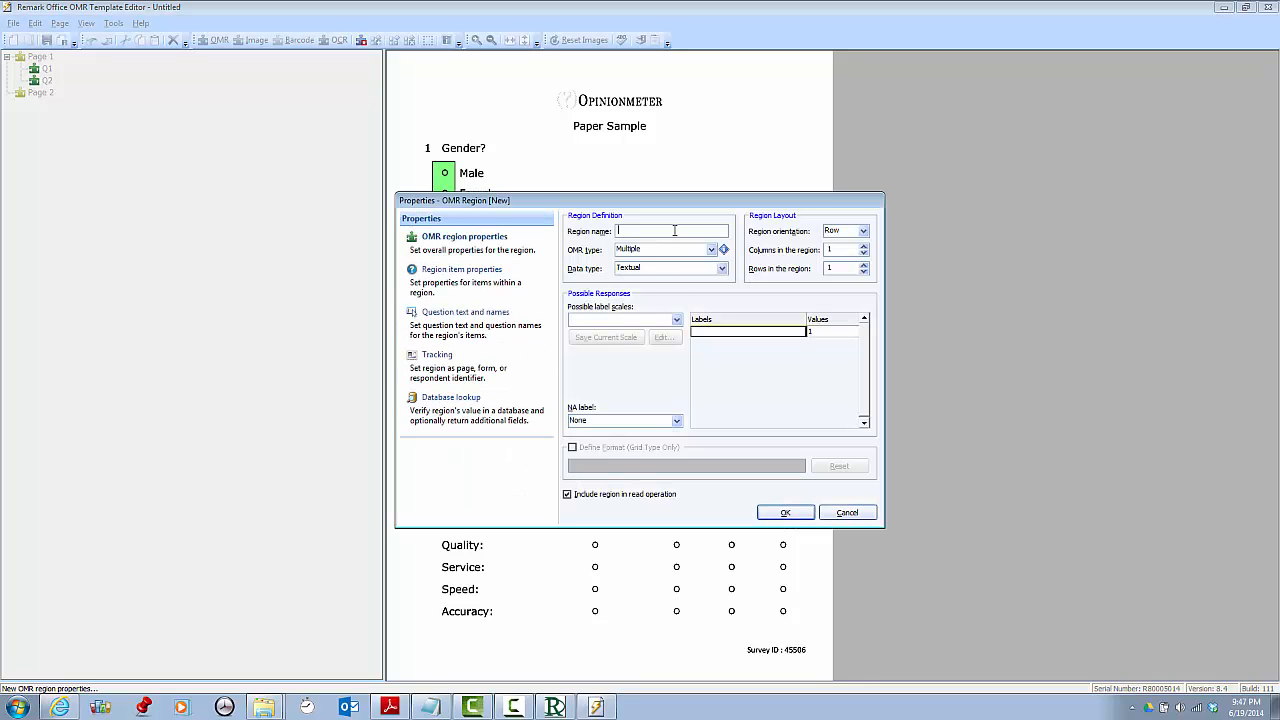
type("Q3")
left_click(723, 271)
left_click(711, 285)
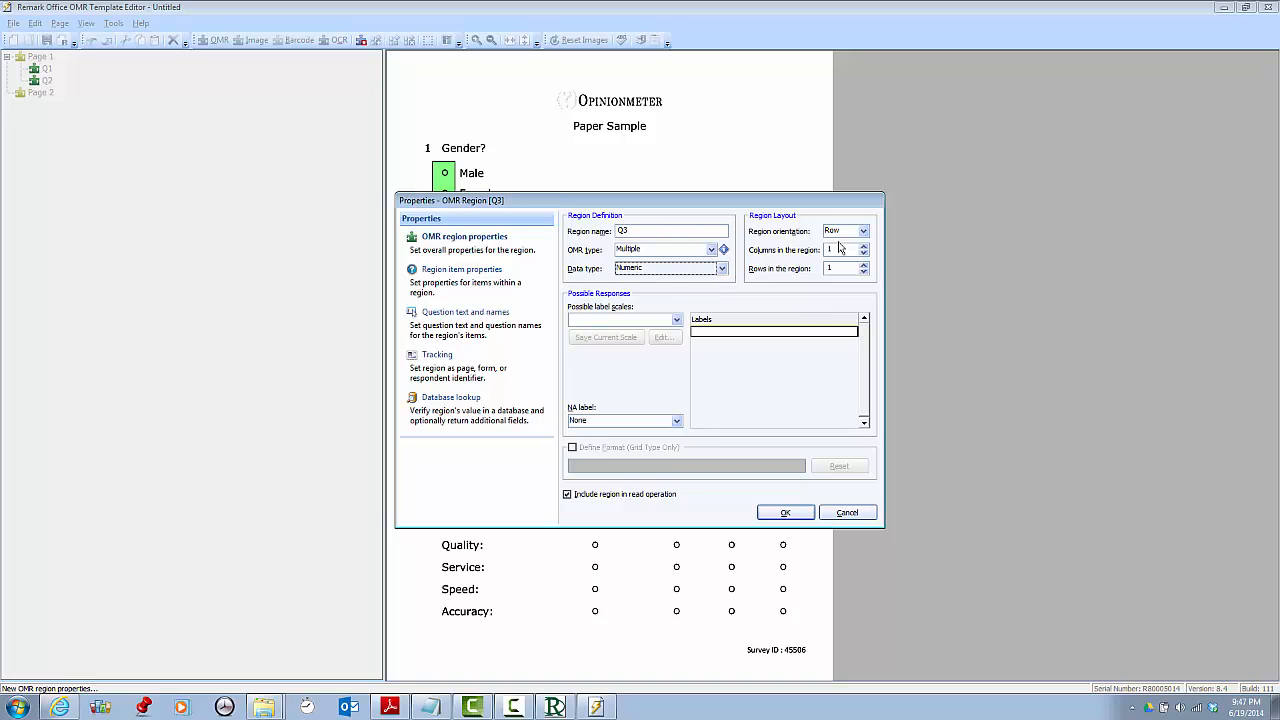
Step: Give region Q3 a Column orientation with 5 rows and the 1 to 5 label scale
left_click_drag(775, 205, 826, 217)
left_click(914, 240)
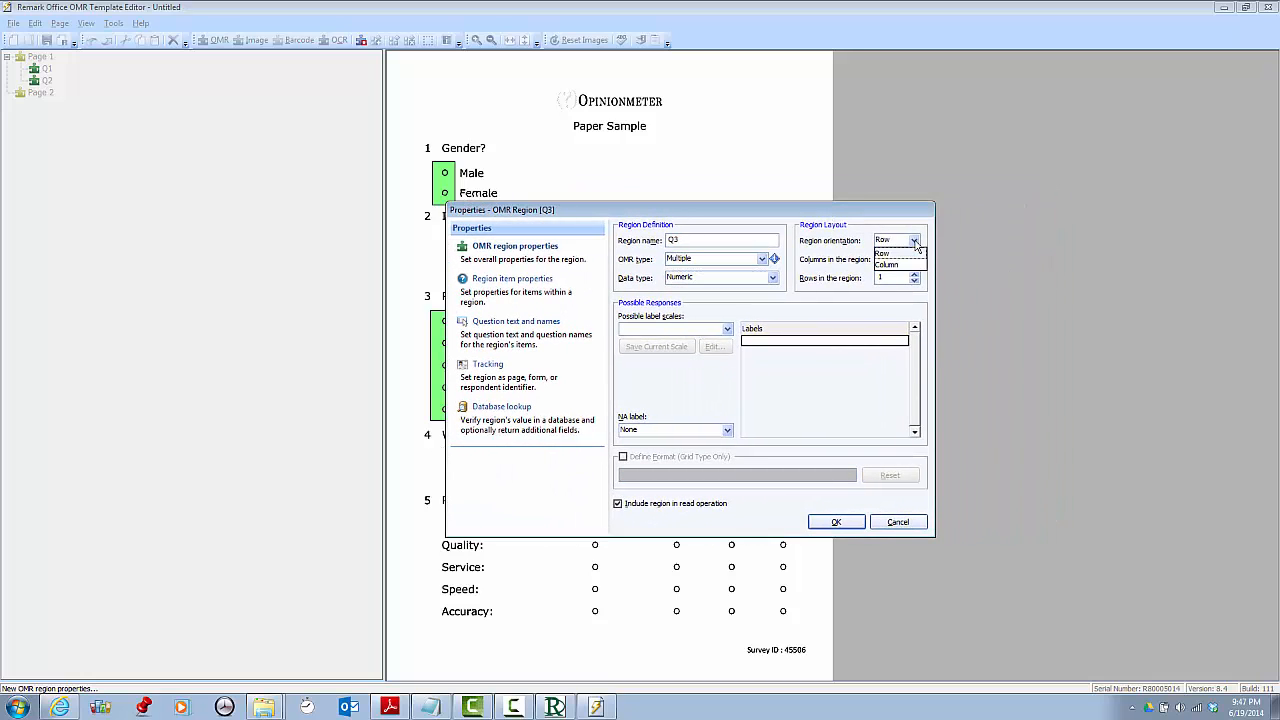
left_click(907, 266)
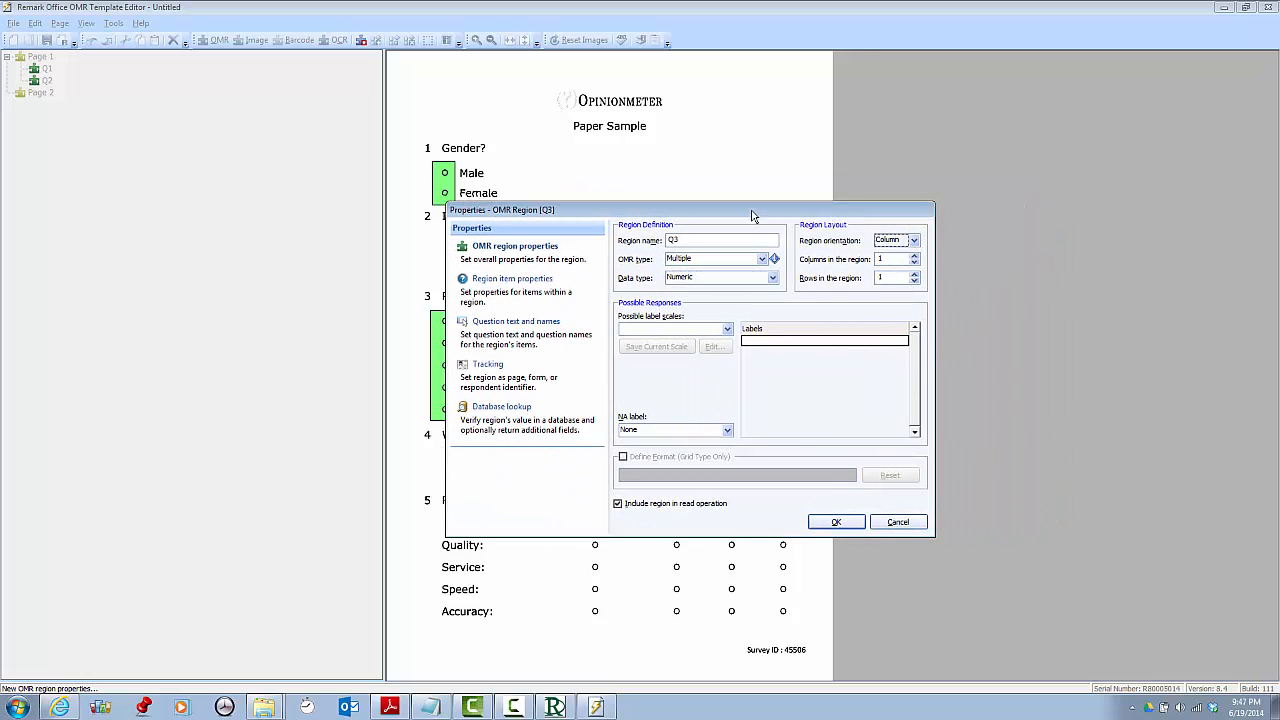
mouse_move(752, 210)
left_mouse_down()
mouse_move(841, 199)
mouse_move(735, 225)
left_mouse_up()
left_click(897, 286)
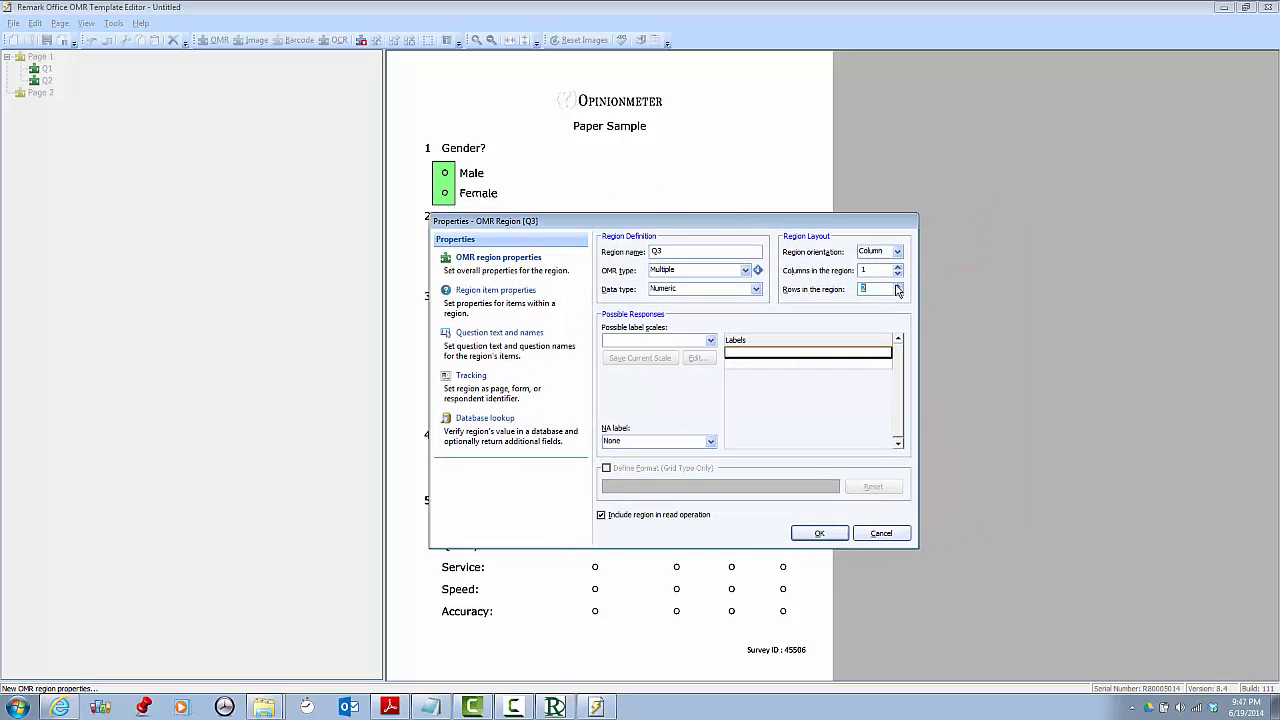
left_click(897, 285)
left_click(897, 285)
left_click(897, 285)
left_click(710, 341)
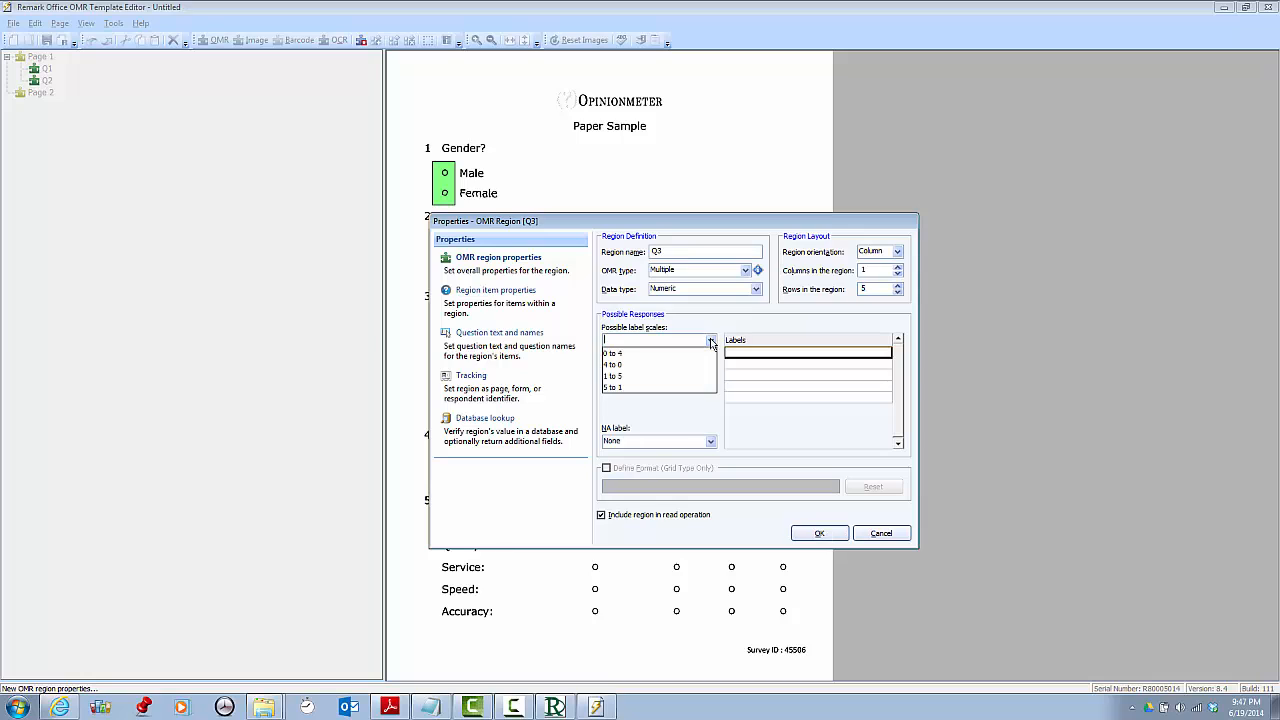
left_click(660, 376)
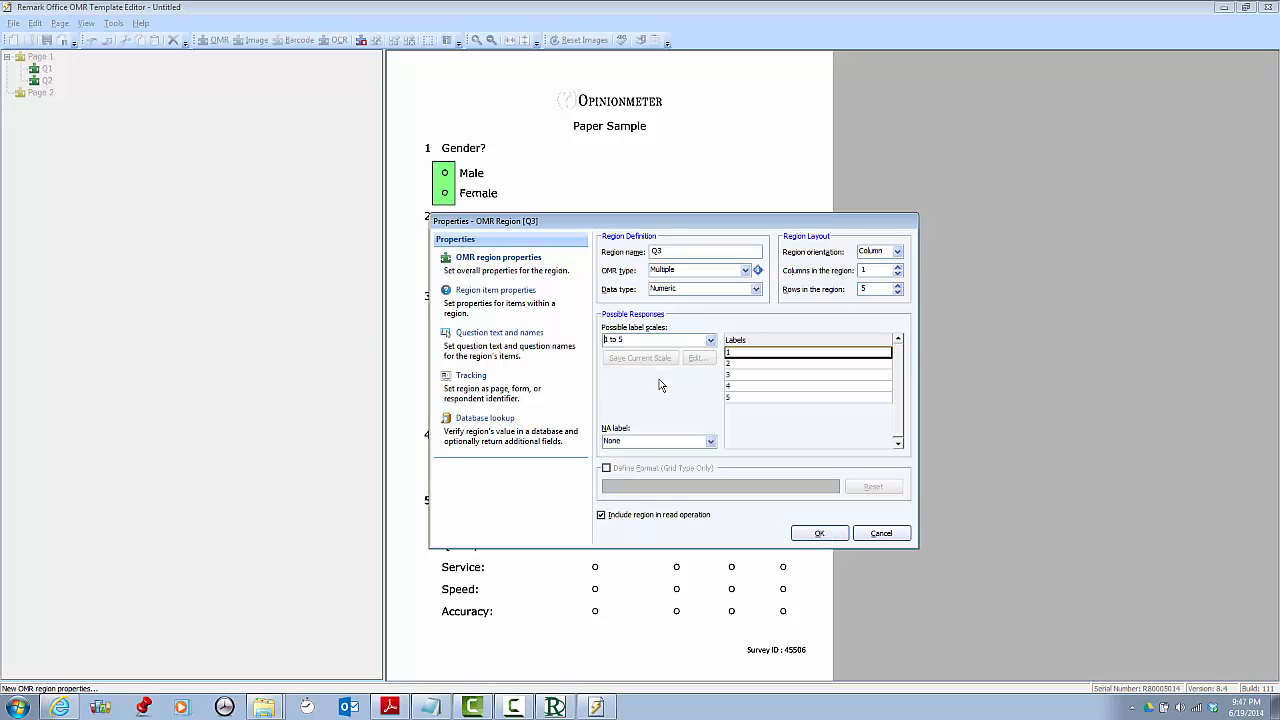
Step: Set region Q3's item properties to allow all multiple responses, and save the region
left_click(495, 291)
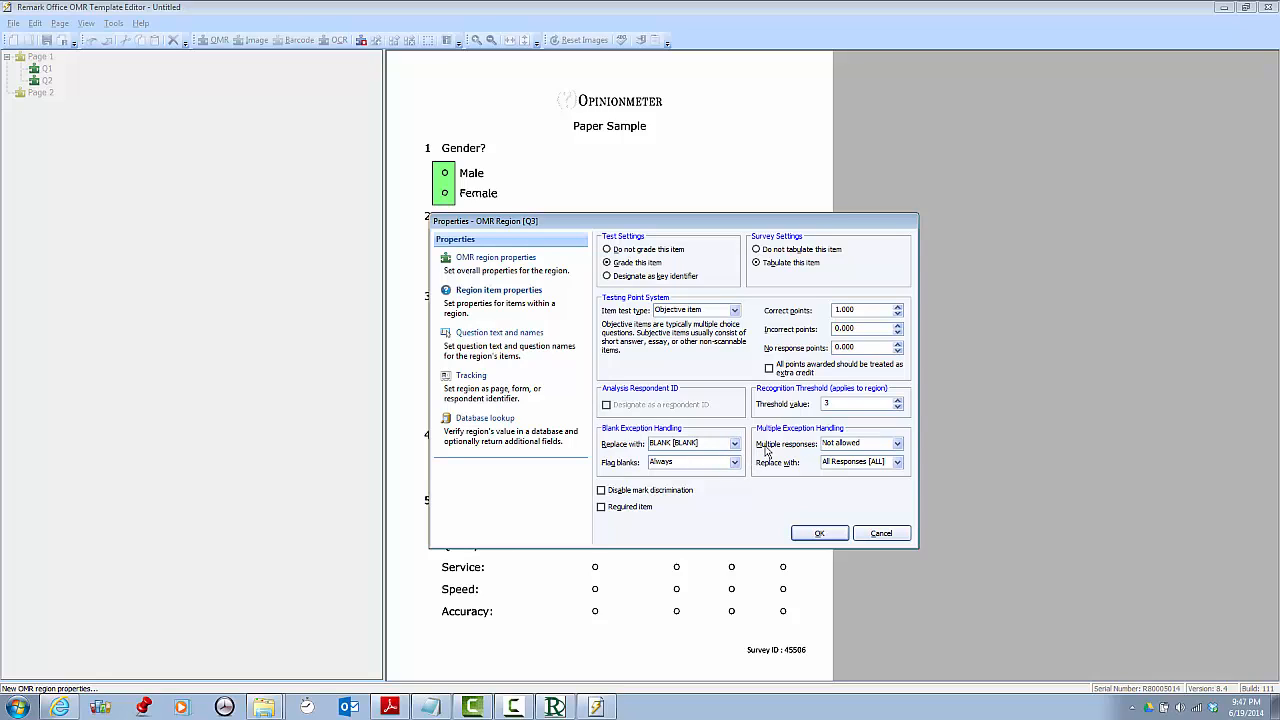
left_click(897, 446)
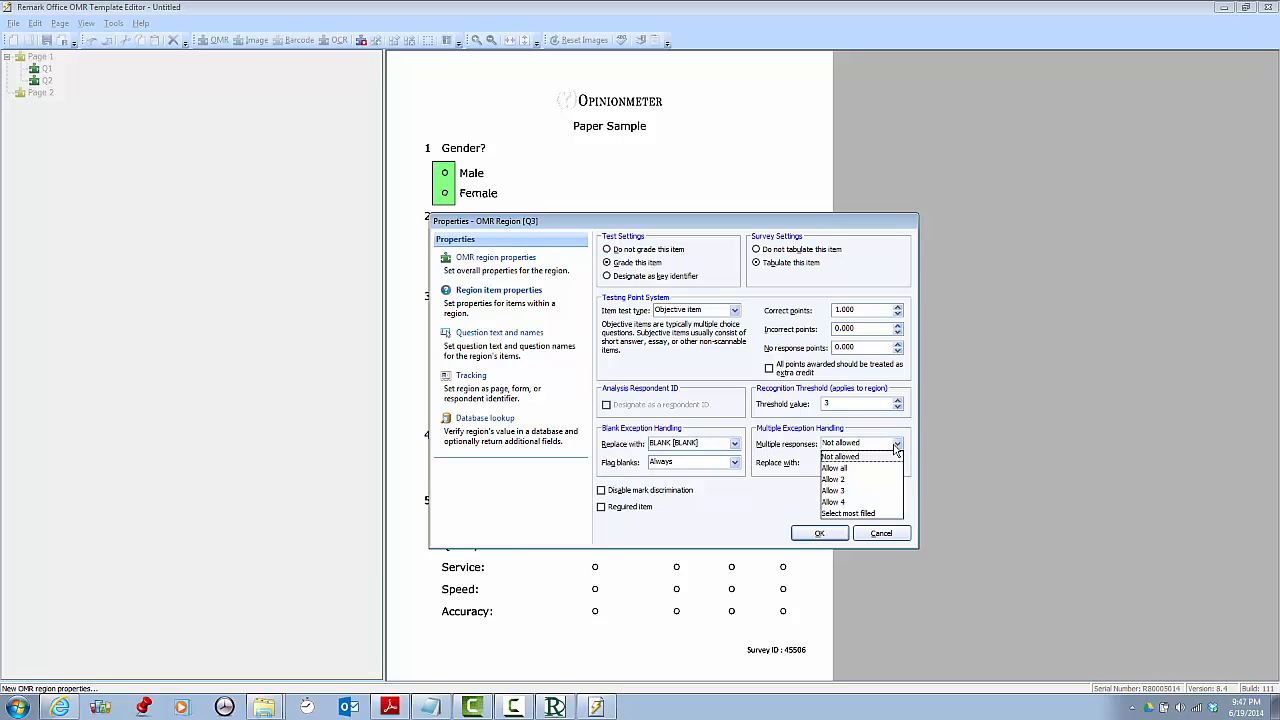
left_click(873, 472)
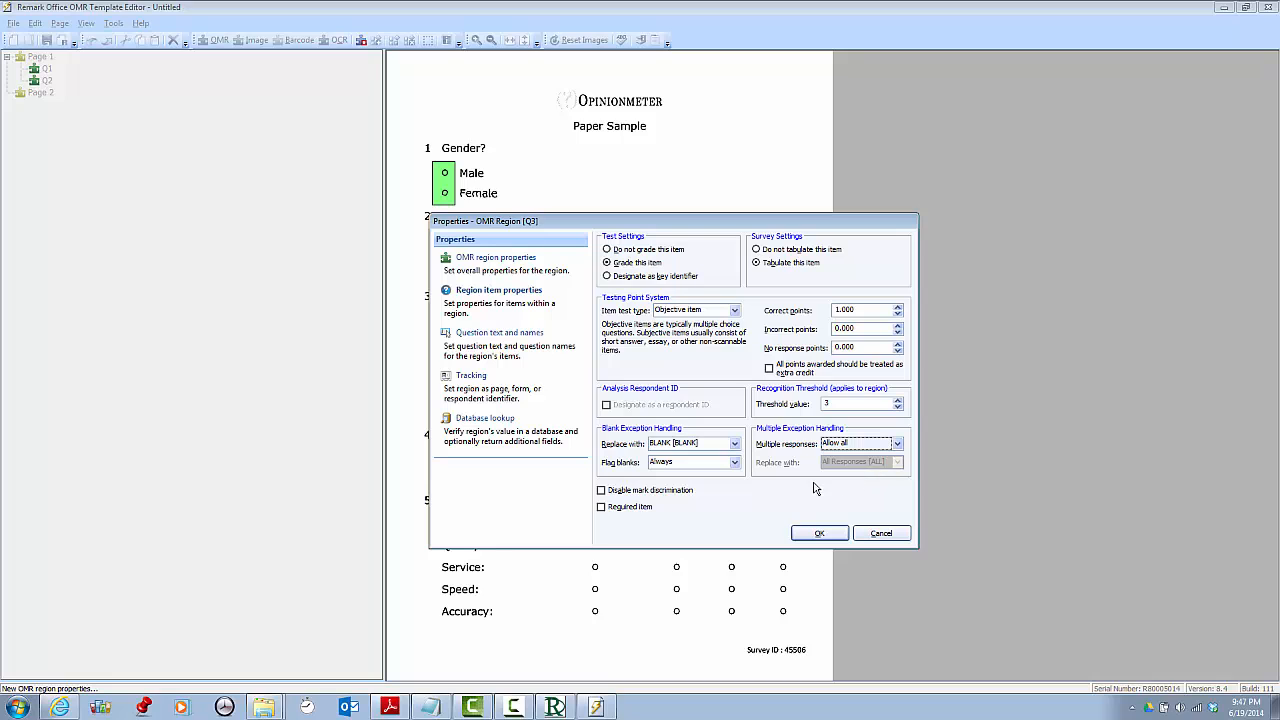
left_click(819, 532)
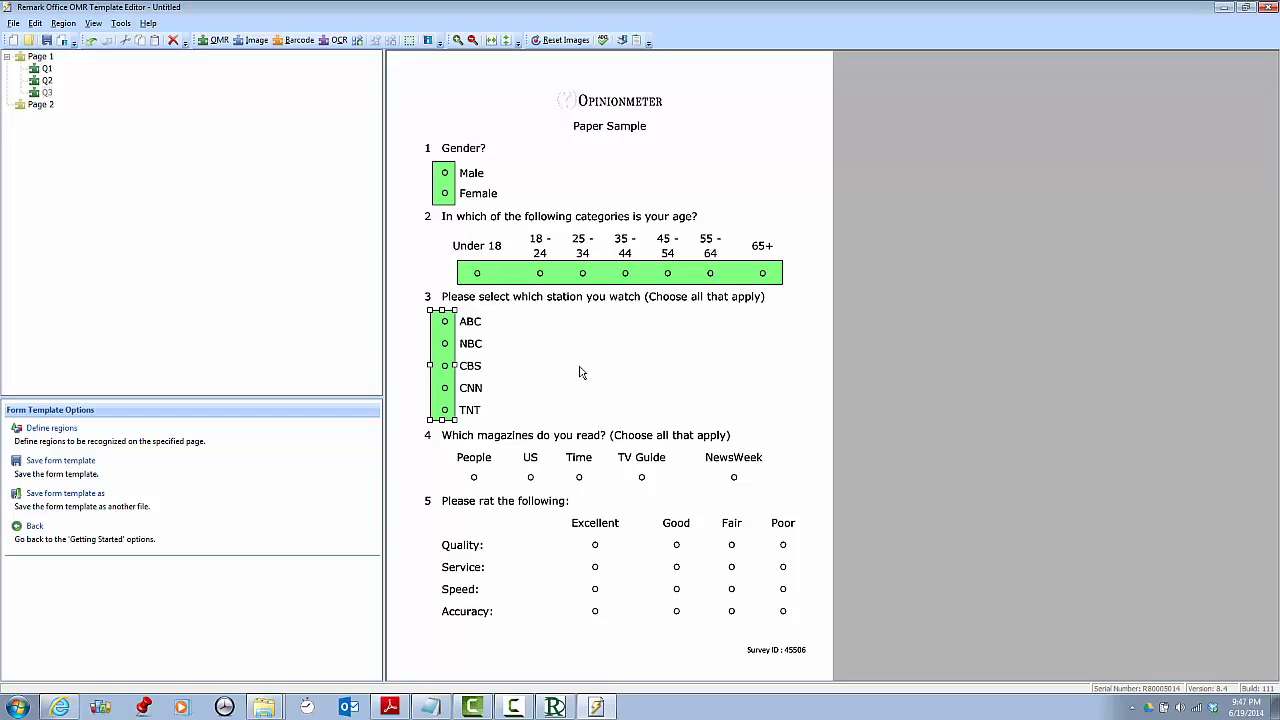
Step: Review the multiple response handling in the saved Q3 region's item properties, and close them without changes
double_click(452, 352)
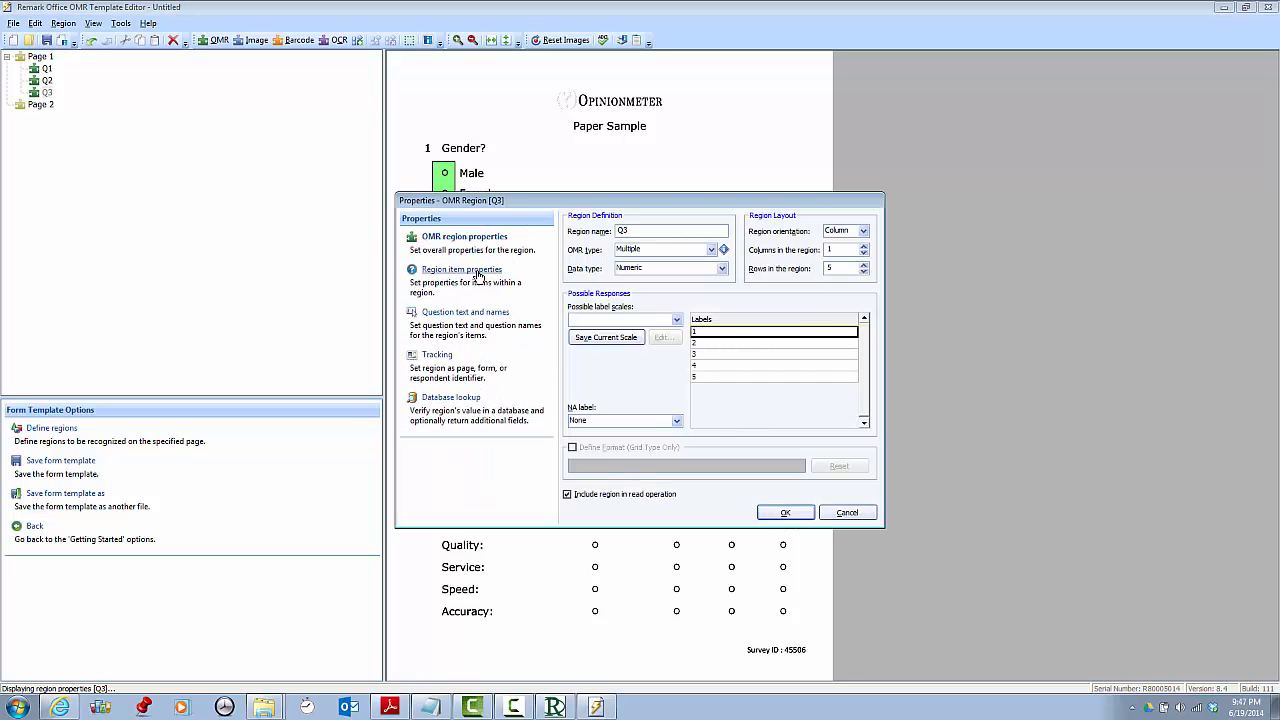
left_click(474, 271)
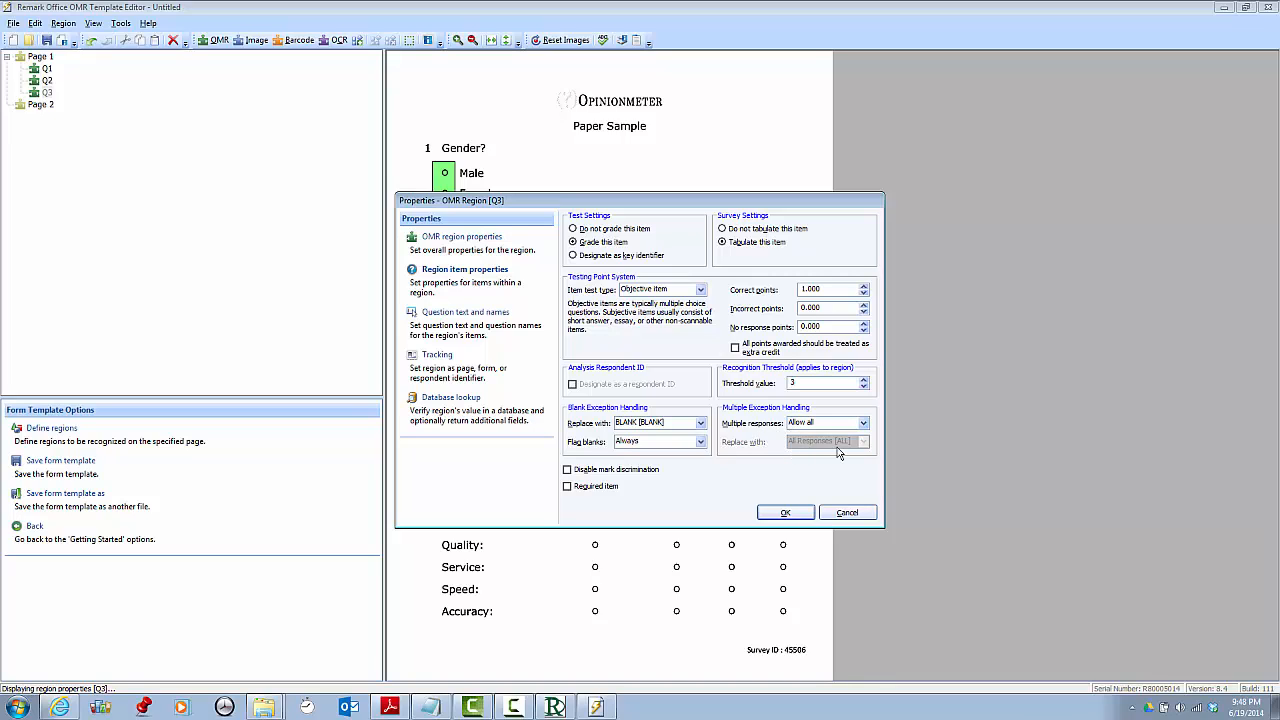
left_click(834, 515)
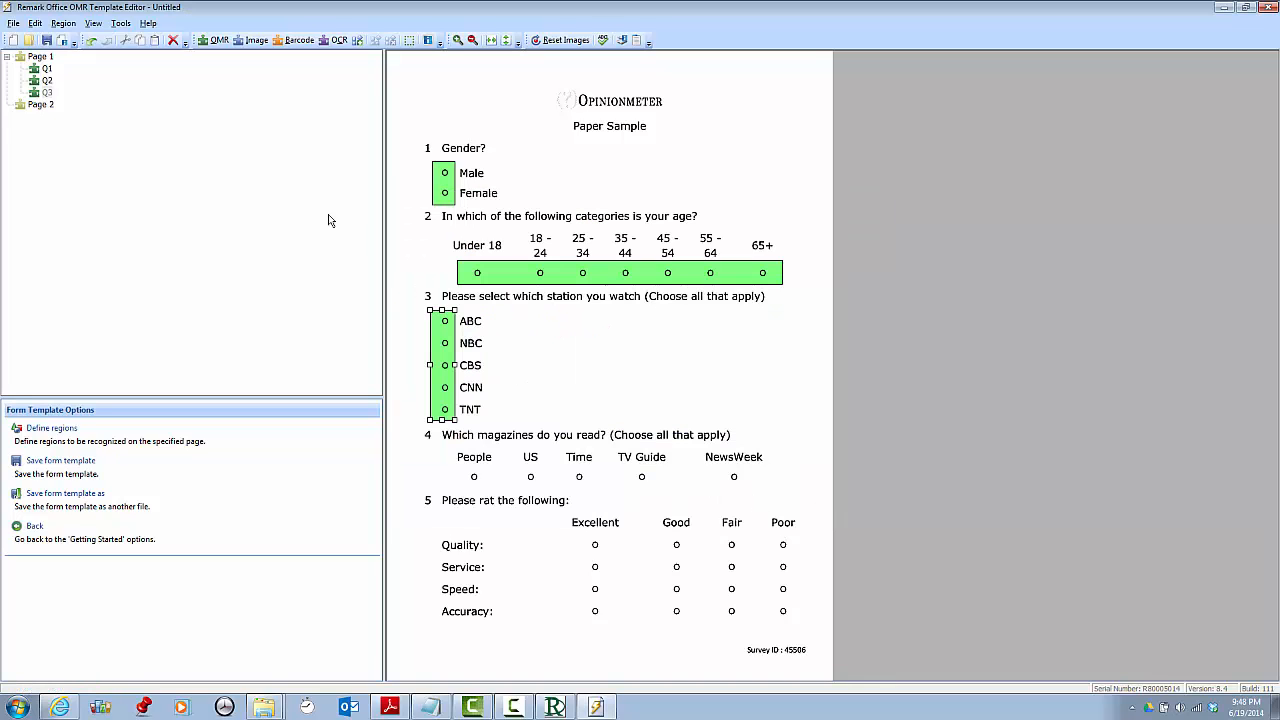
Step: Draw an OMR region around the five magazine bubbles of question 4, named Q4 with the Numeric data type
left_click(213, 40)
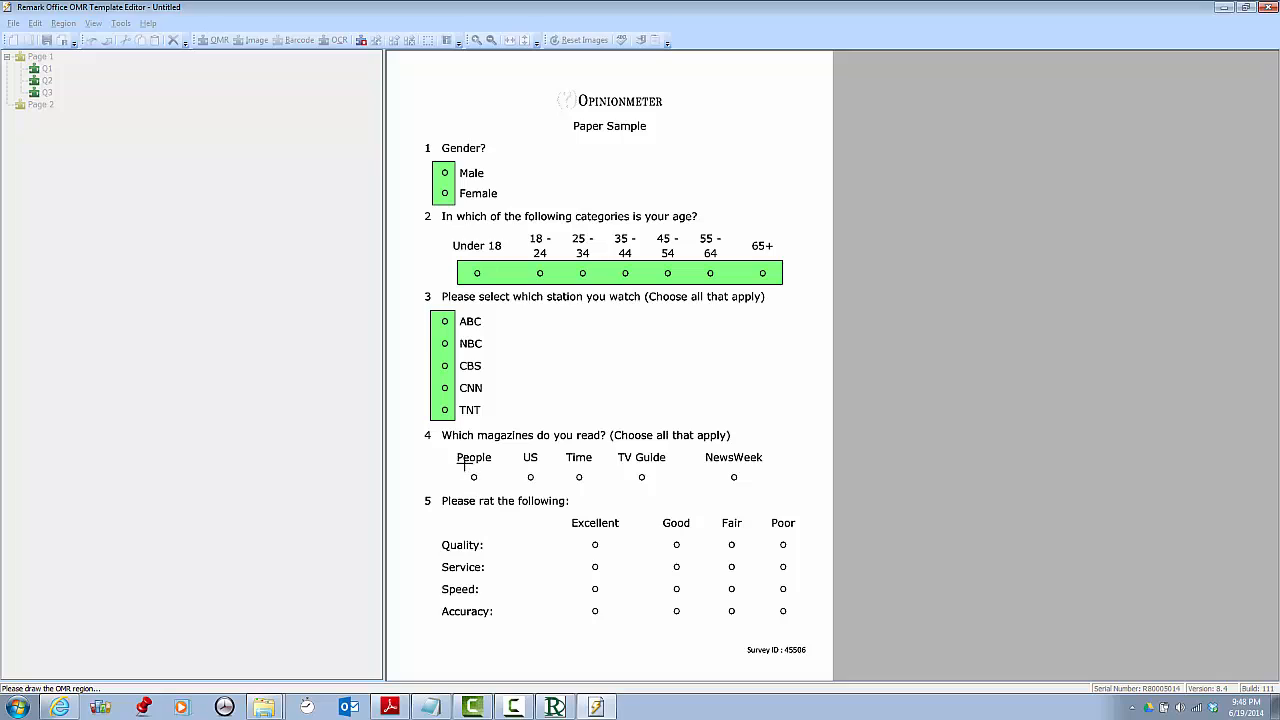
left_click_drag(465, 466, 754, 490)
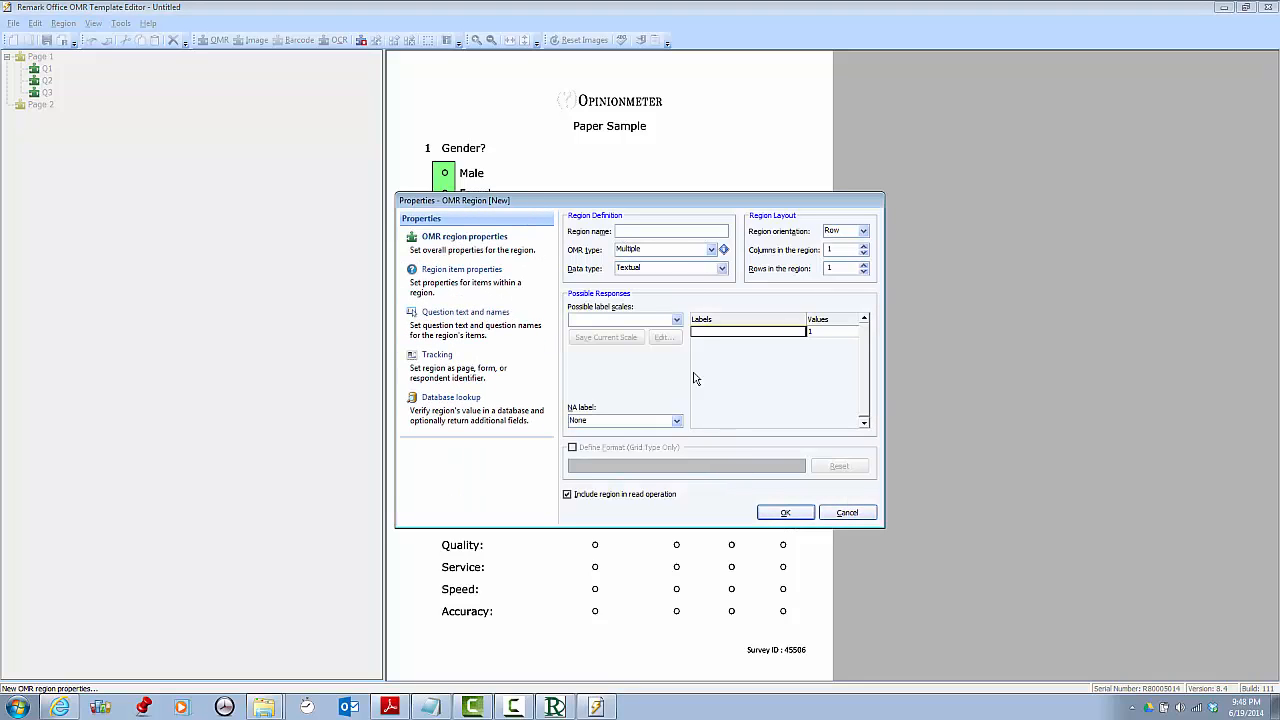
type("Q4")
left_click(721, 268)
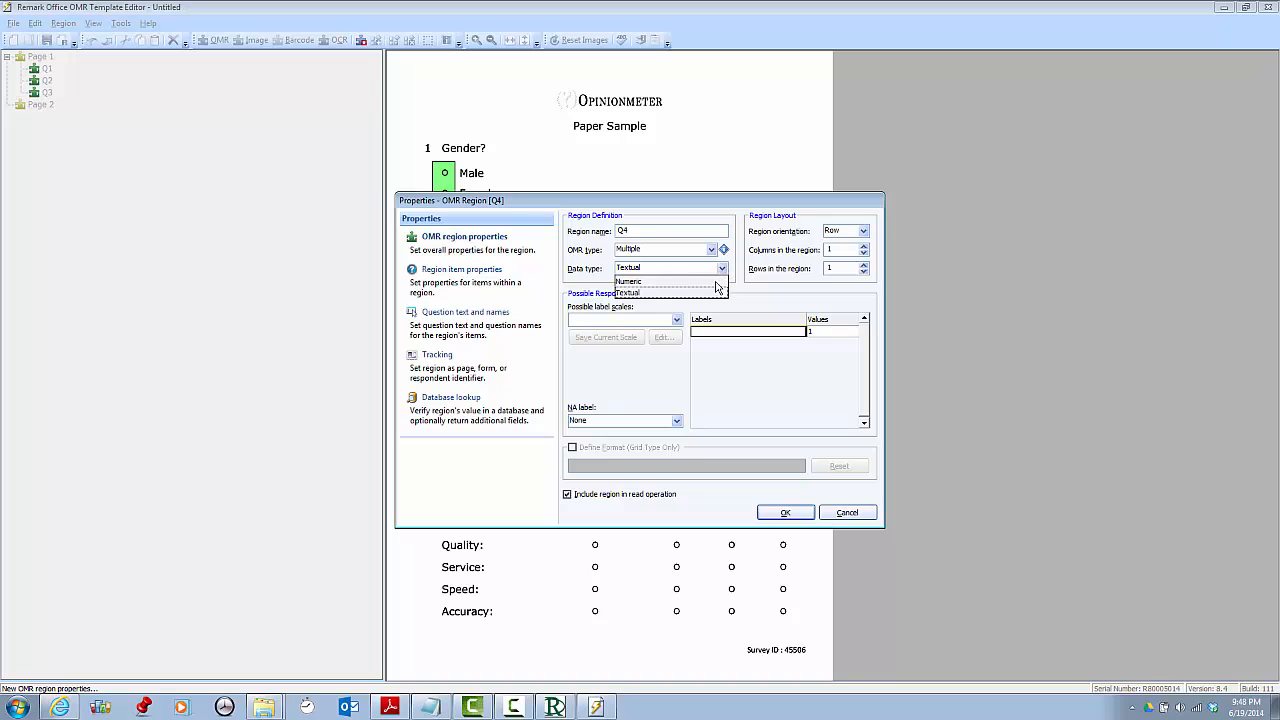
left_click(714, 283)
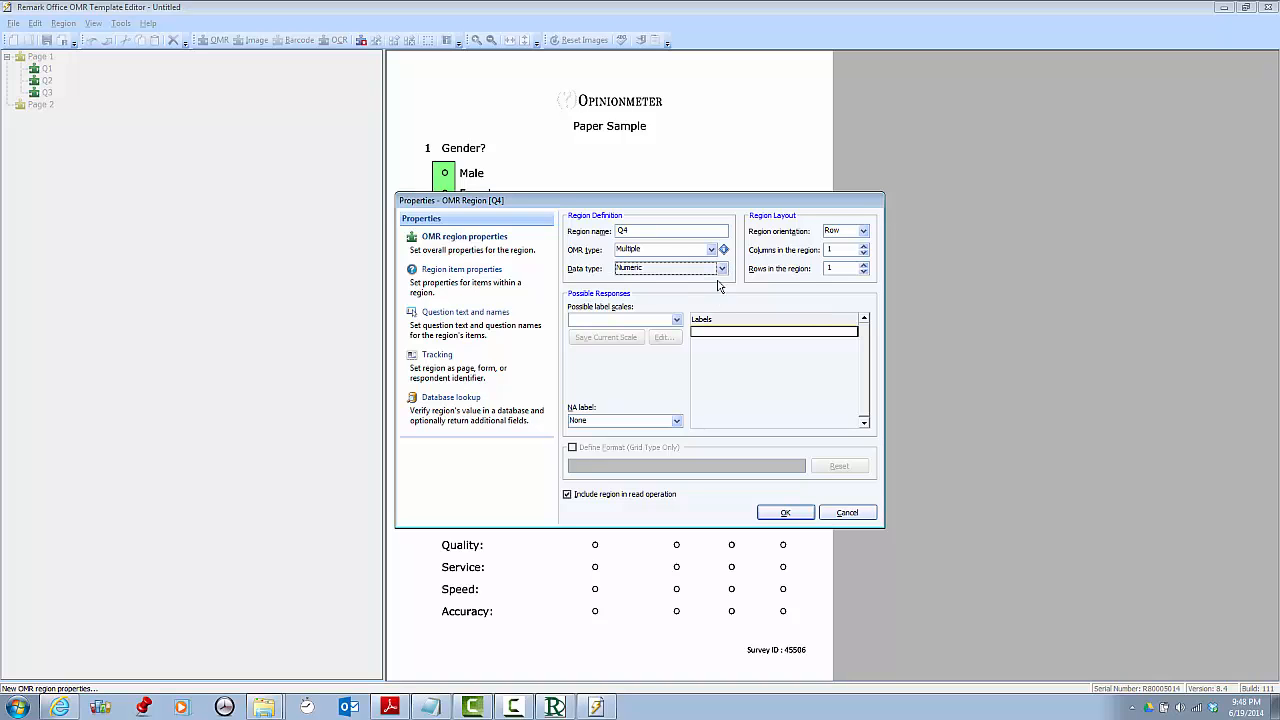
Step: Give region Q4 5 columns and the 1 to 5 label scale
left_click_drag(701, 207, 705, 115)
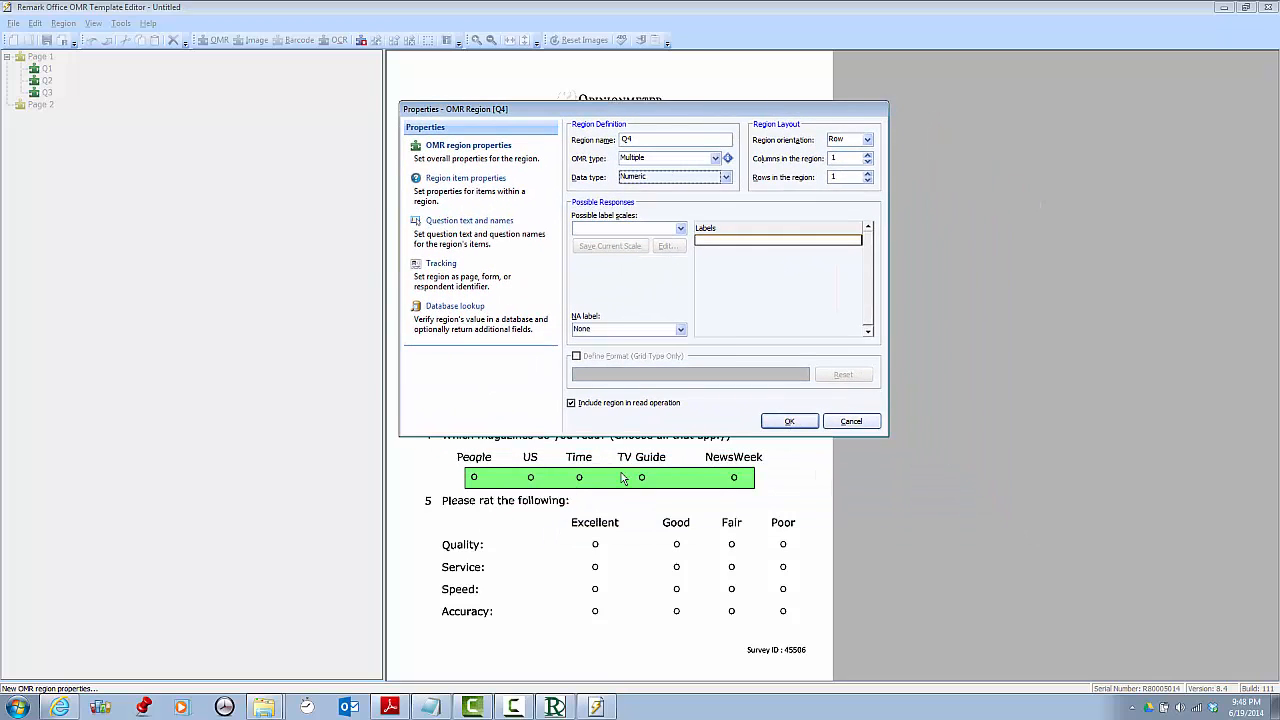
left_click(869, 156)
left_click(869, 156)
left_click(869, 156)
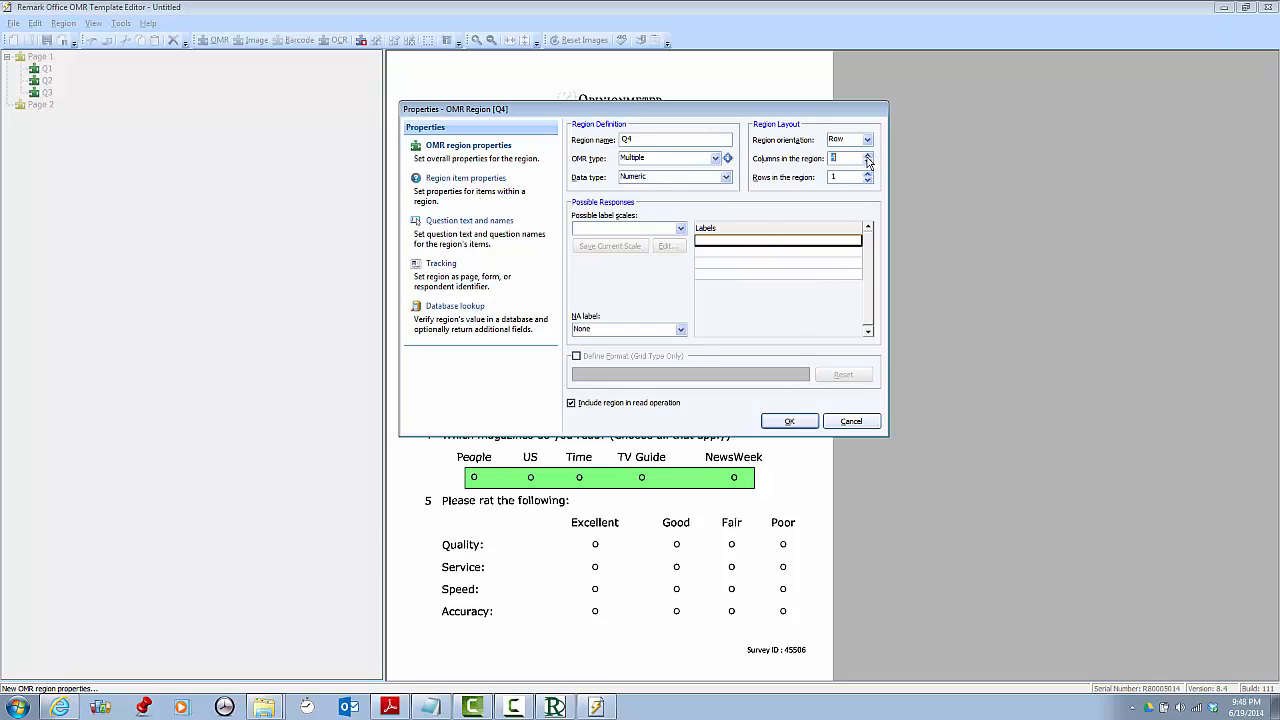
left_click(869, 156)
left_click(679, 230)
left_click(679, 230)
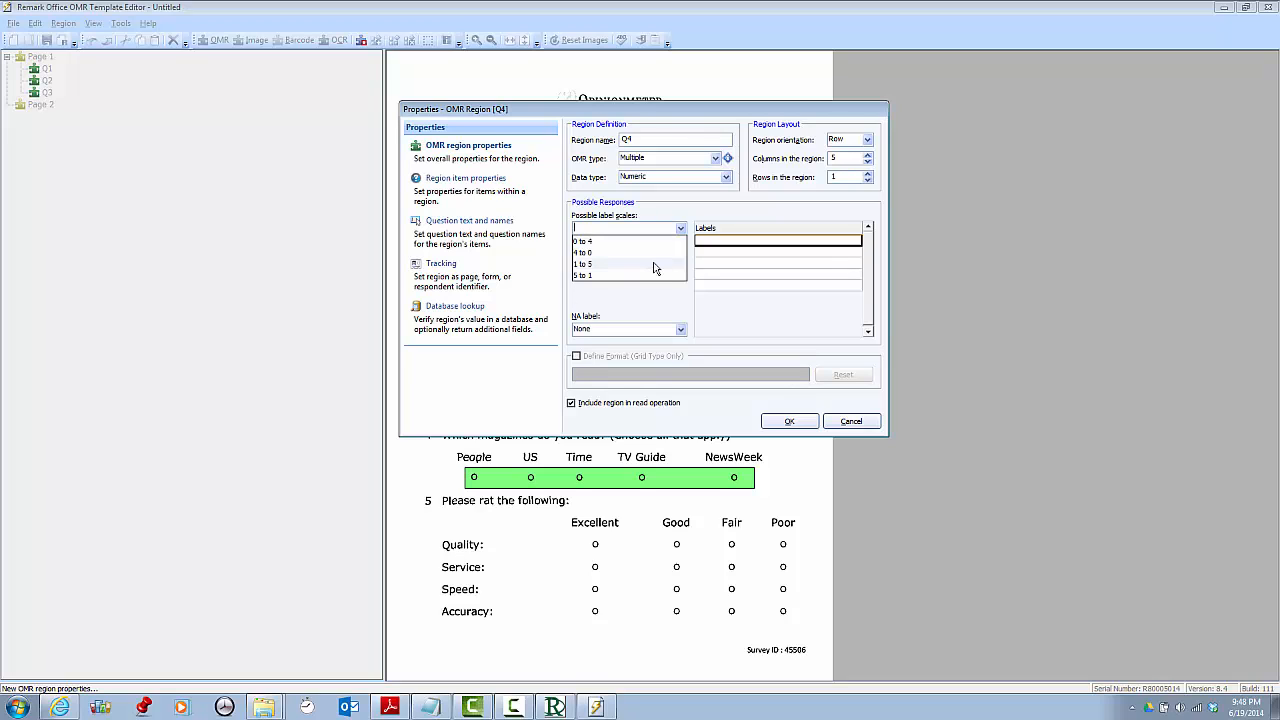
left_click(655, 268)
Step: Set region Q4's item properties to allow all multiple responses, and save the region
left_click(467, 181)
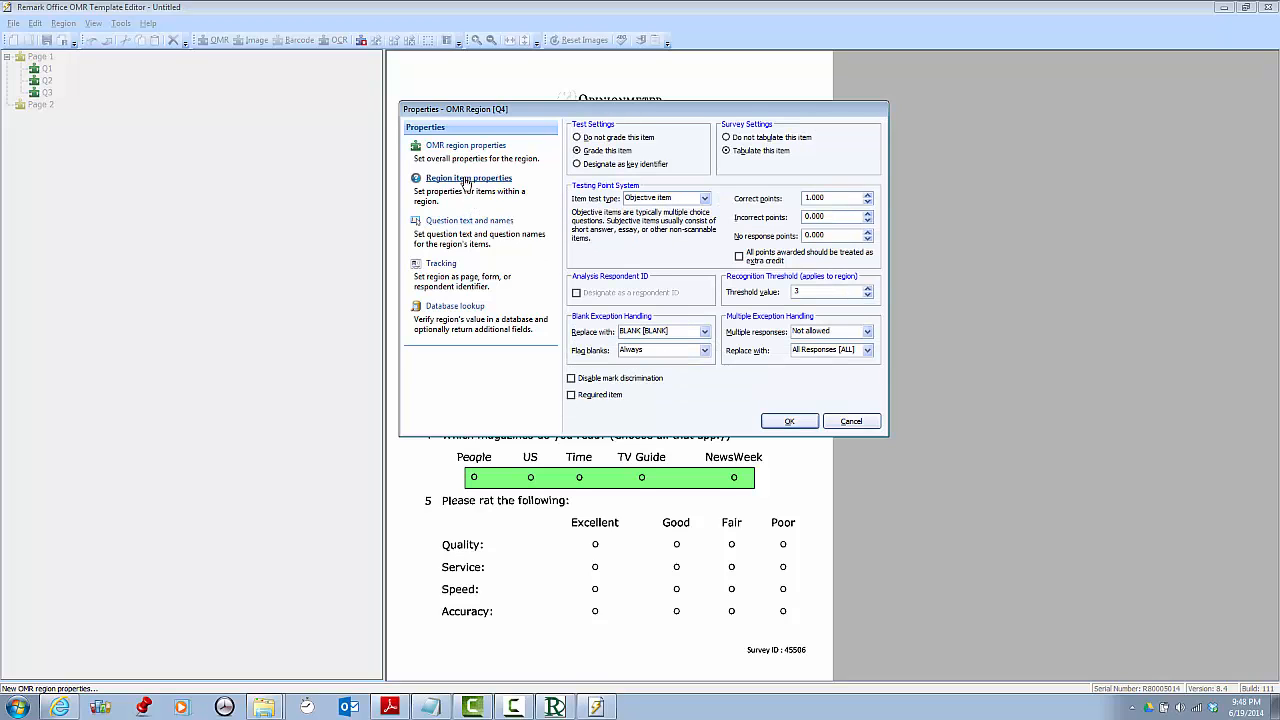
left_click(867, 332)
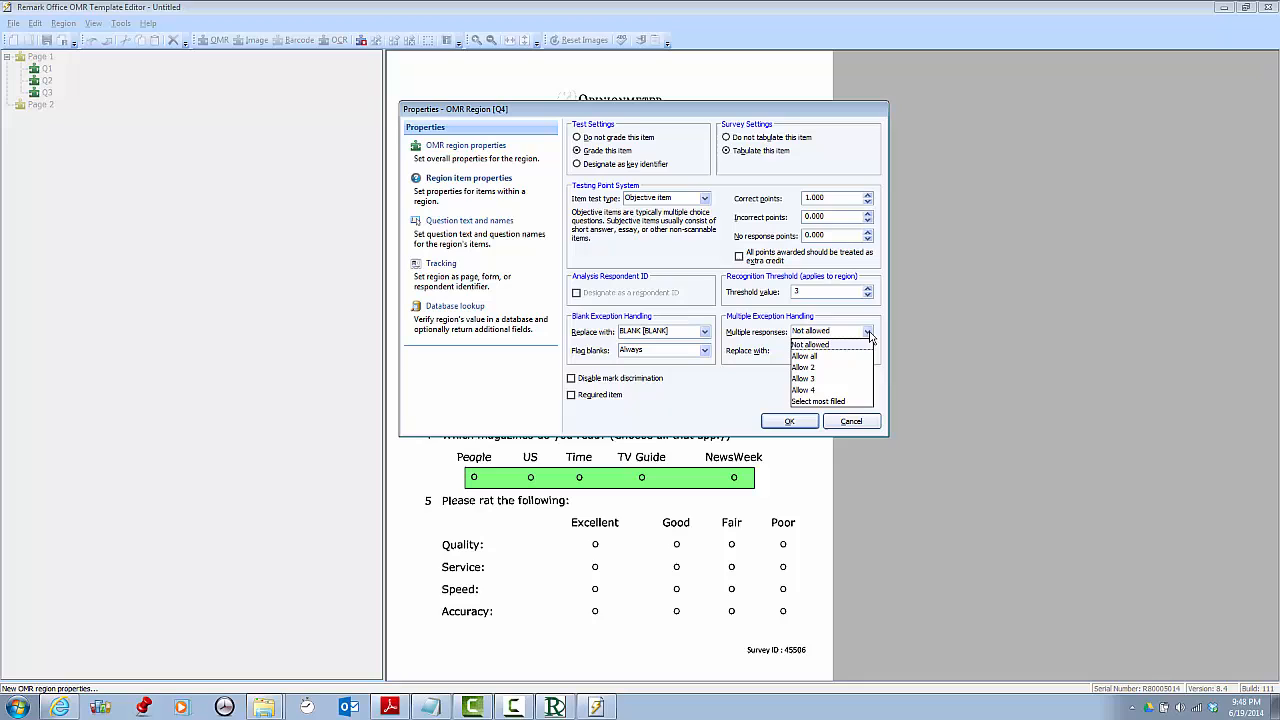
left_click(854, 358)
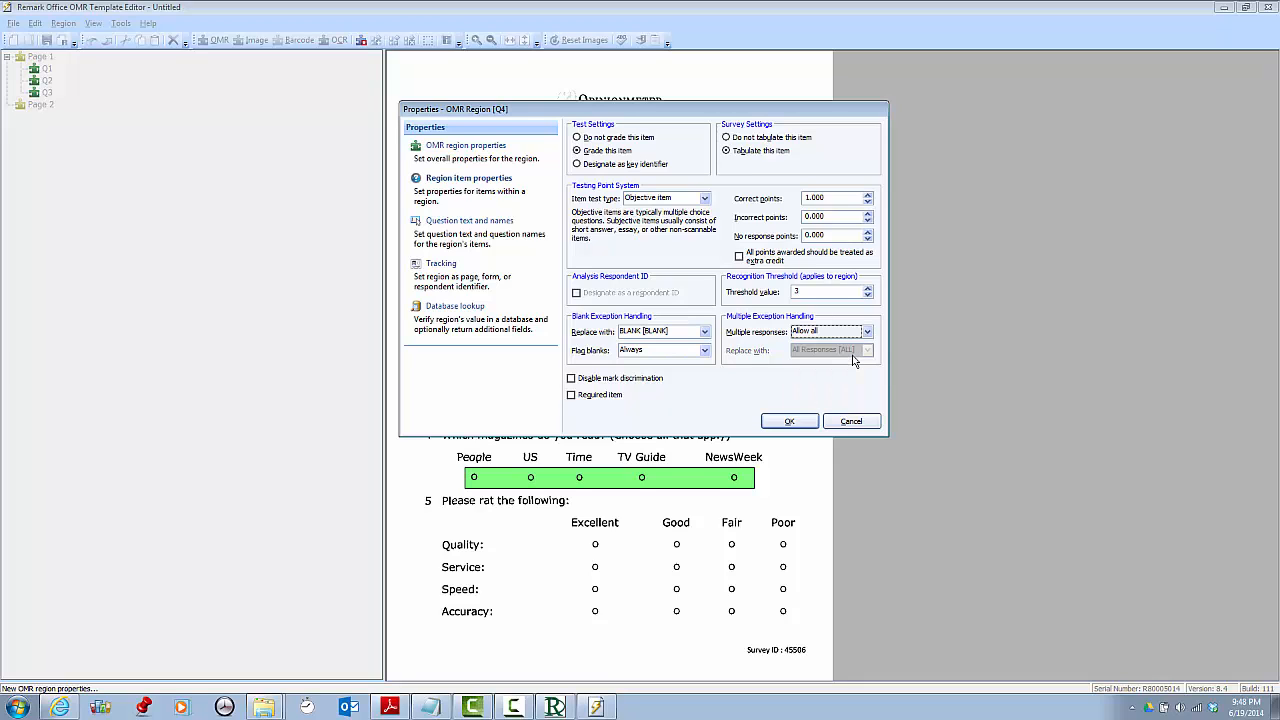
left_click(790, 421)
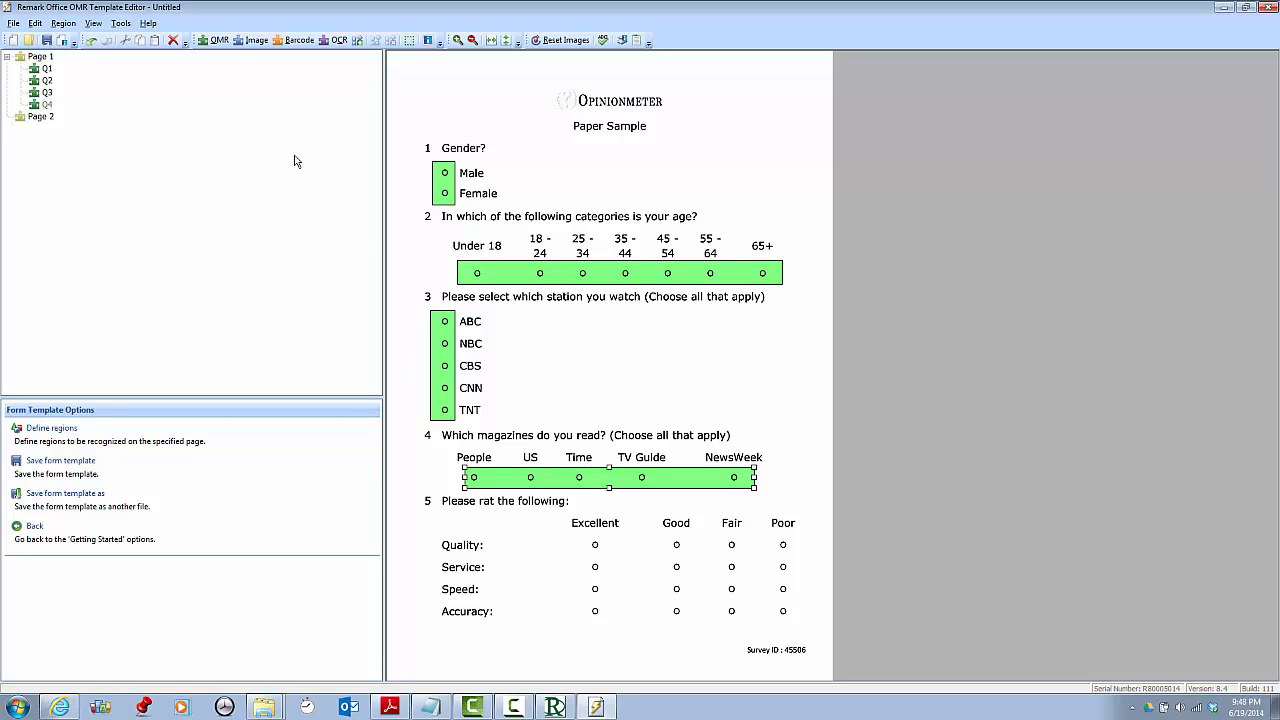
Step: Draw an OMR region around the rating bubble grid of question 5, named Q5 with the Numeric data type
left_click(217, 42)
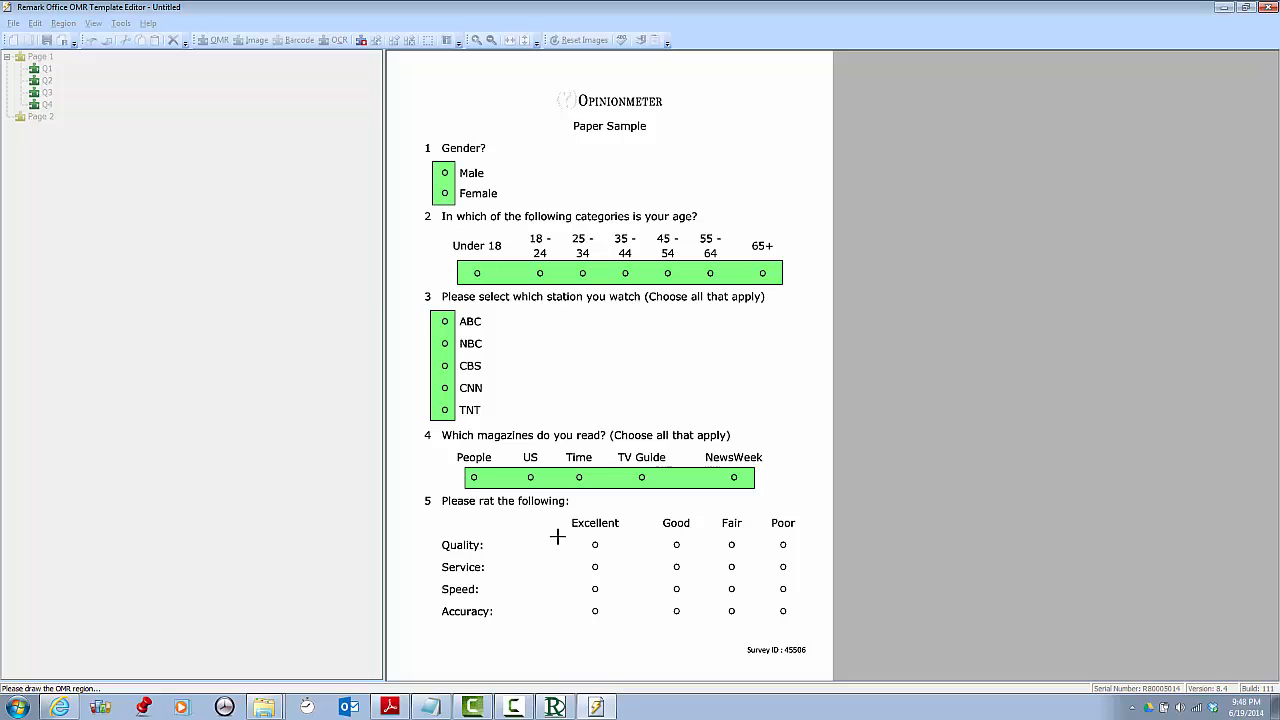
mouse_move(578, 536)
left_mouse_down()
mouse_move(586, 567)
mouse_move(680, 634)
mouse_move(796, 624)
left_mouse_up()
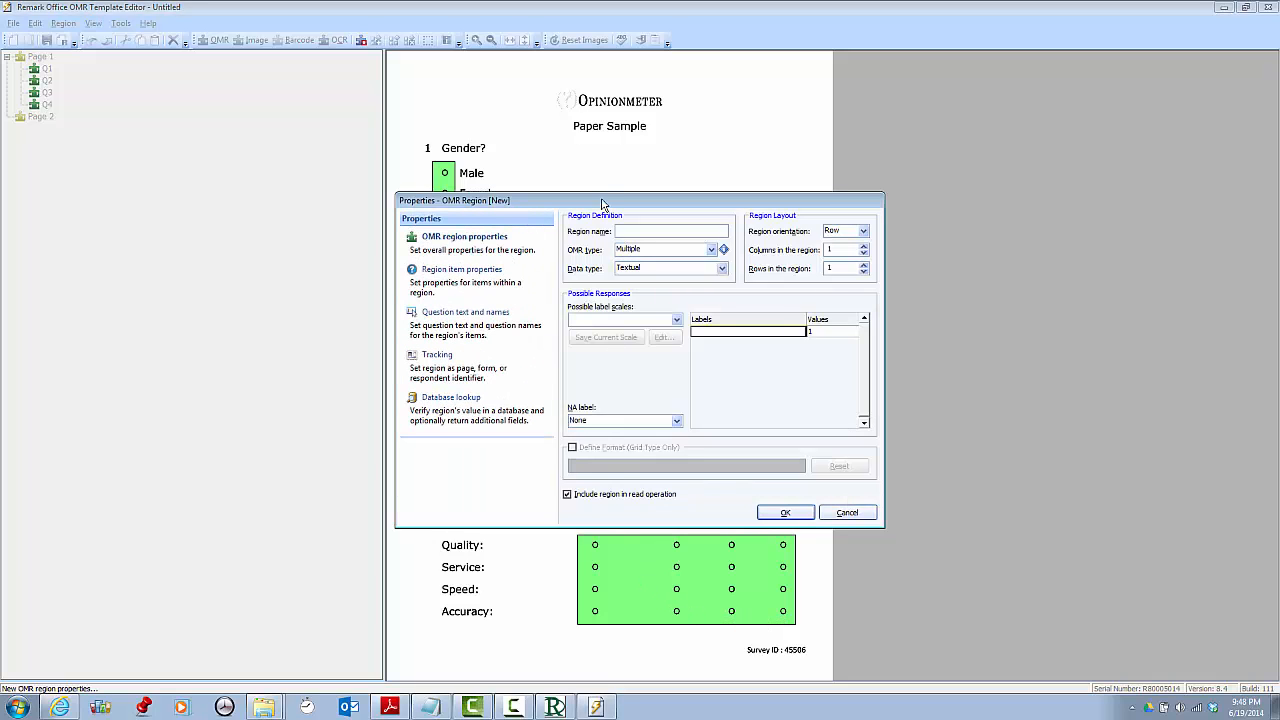
left_click_drag(600, 198, 600, 160)
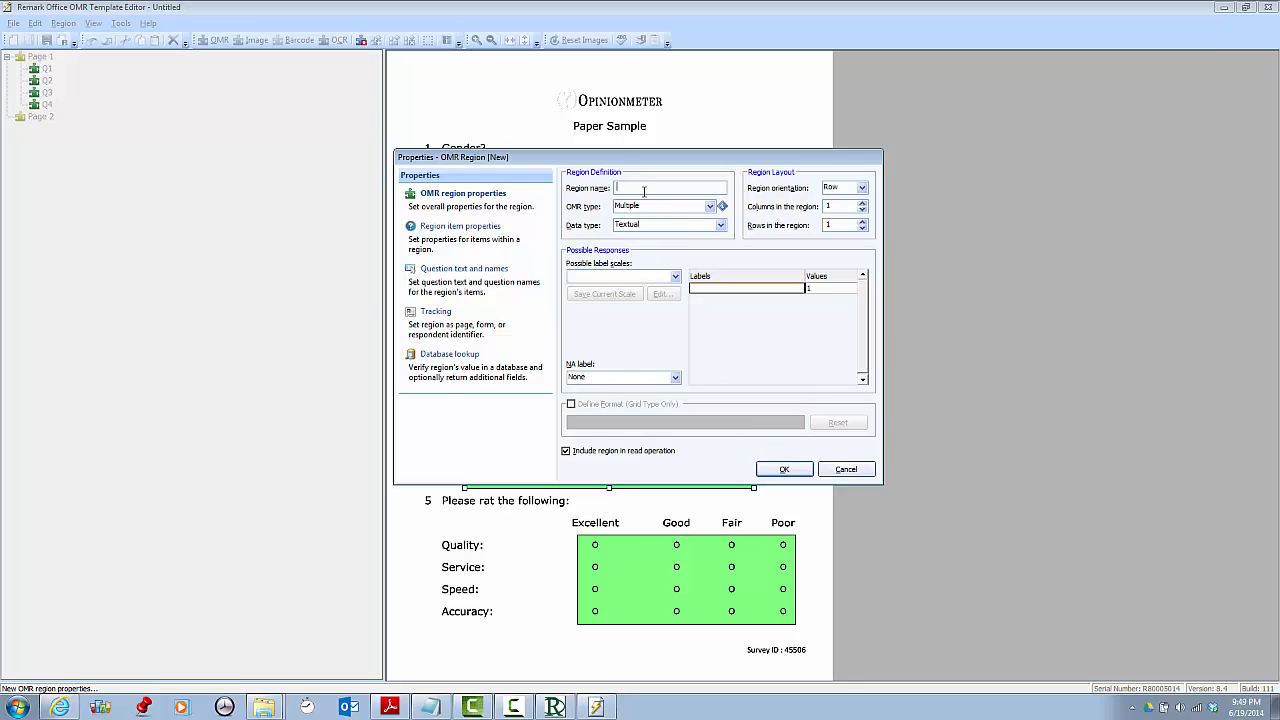
type("Q5")
left_click(719, 226)
left_click(703, 245)
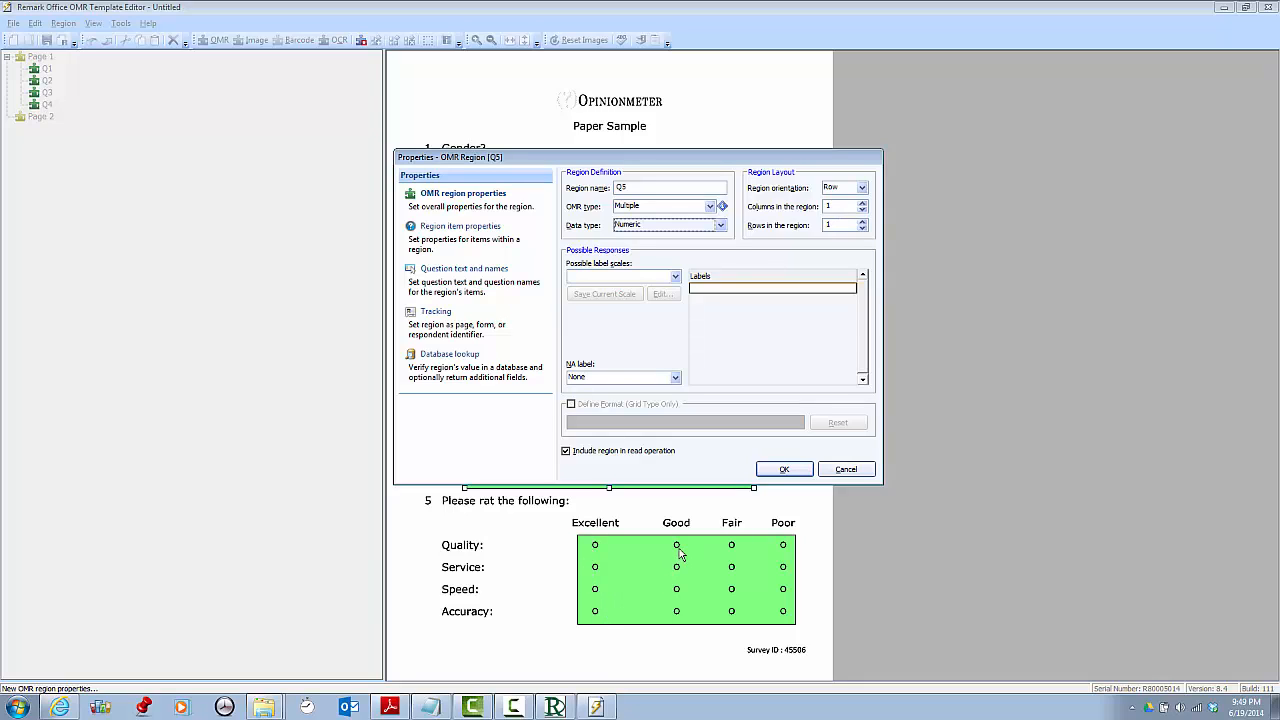
Step: Give region Q5 a layout of 4 columns and 4 rows with the 1 to 4 label scale
left_click(863, 204)
left_click(863, 204)
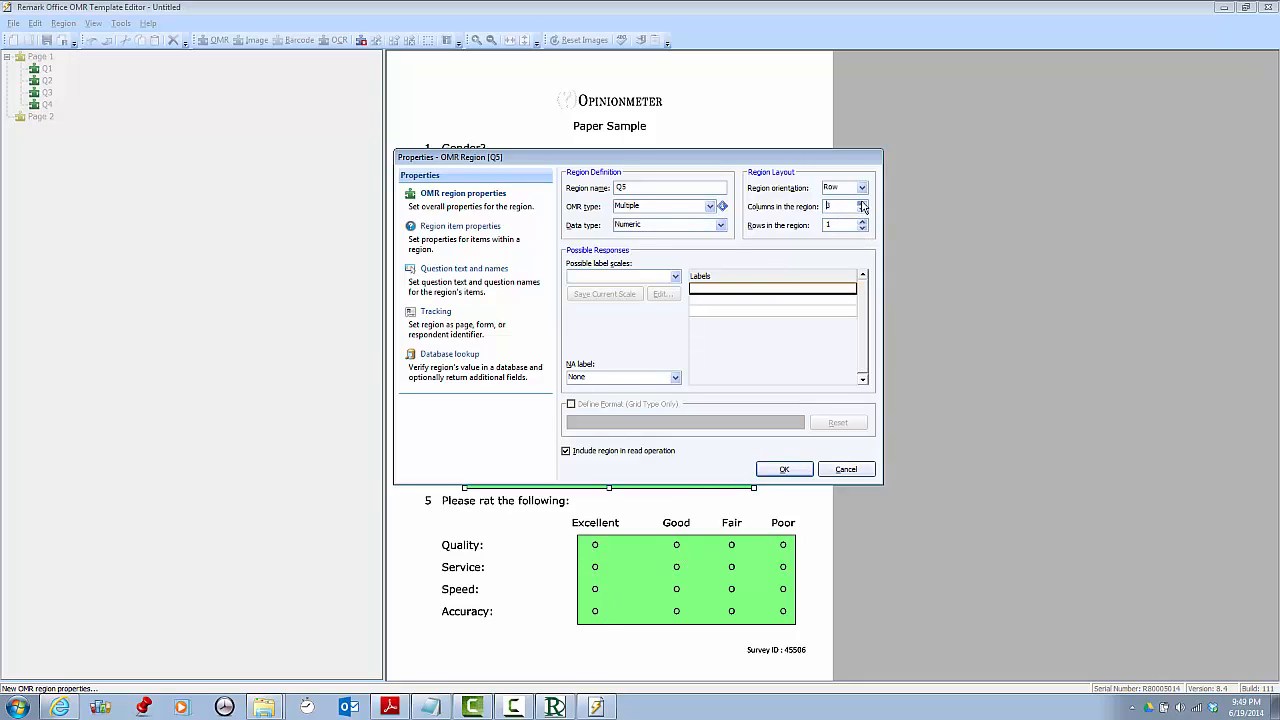
left_click(863, 204)
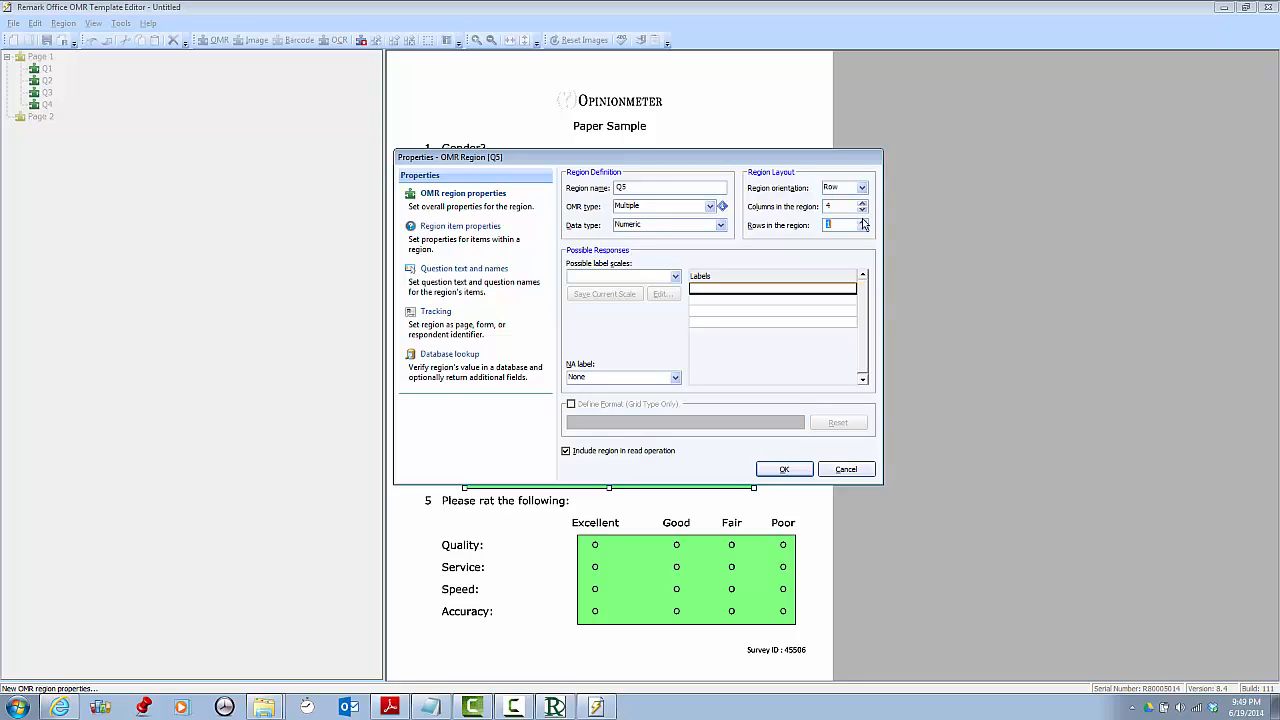
left_click(862, 222)
left_click(862, 222)
left_click(675, 278)
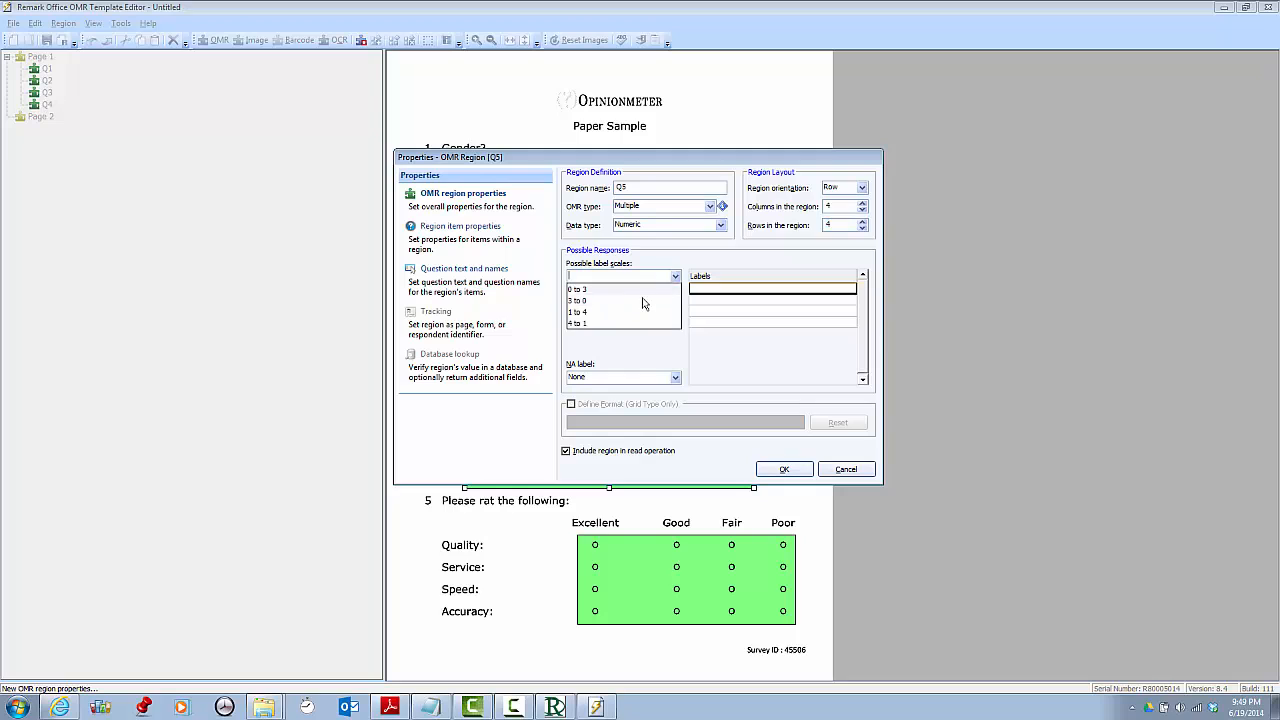
left_click(636, 316)
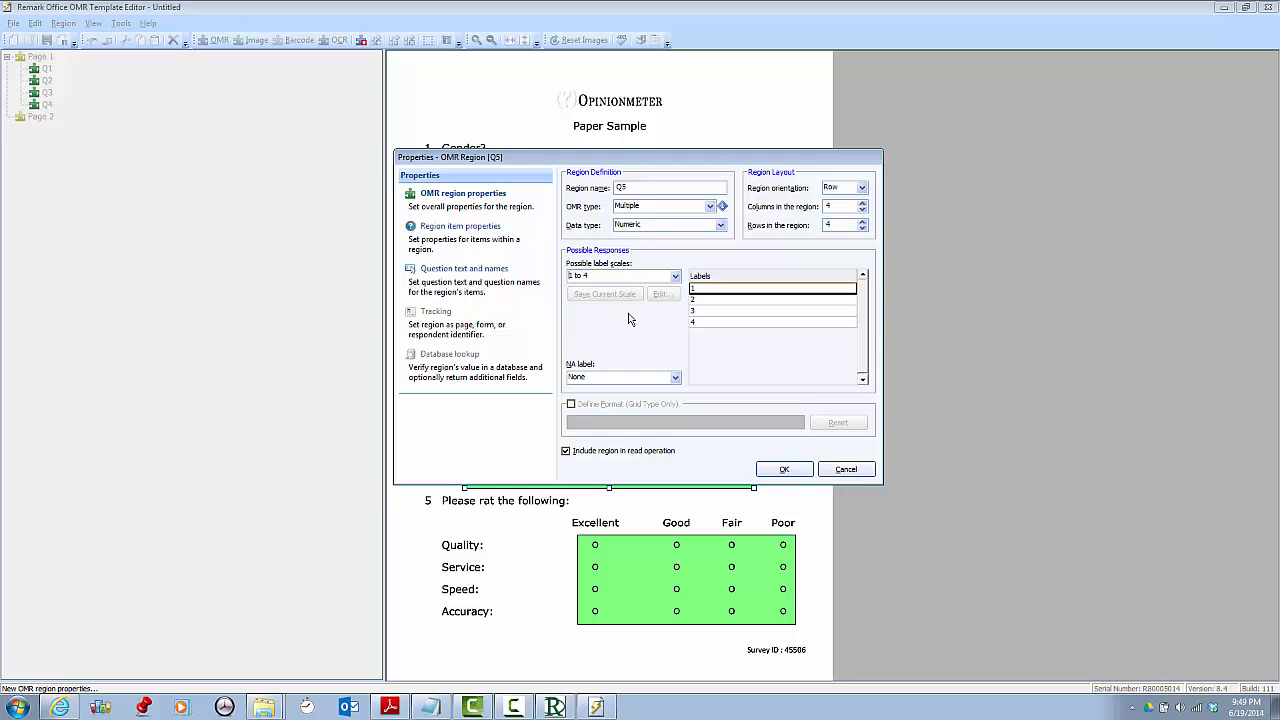
Step: Set region Q5's item properties to replace multiple responses with MULT, and save the region
left_click(460, 227)
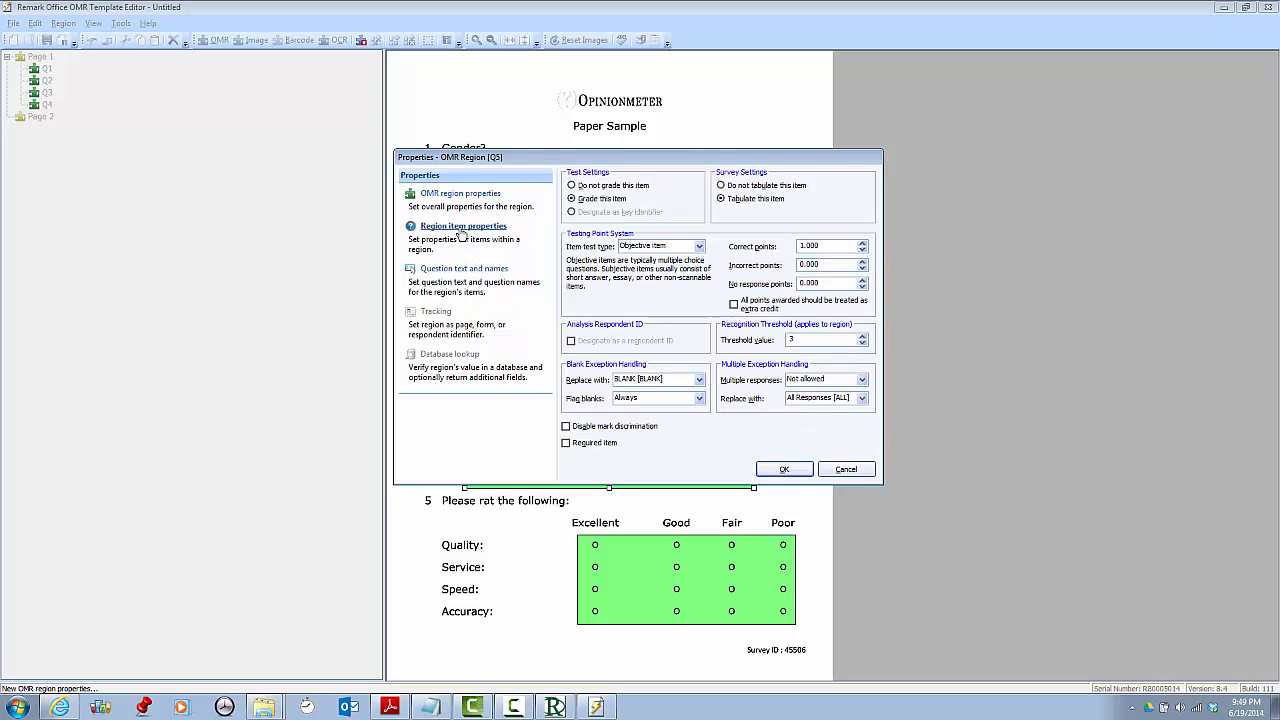
left_click(822, 398)
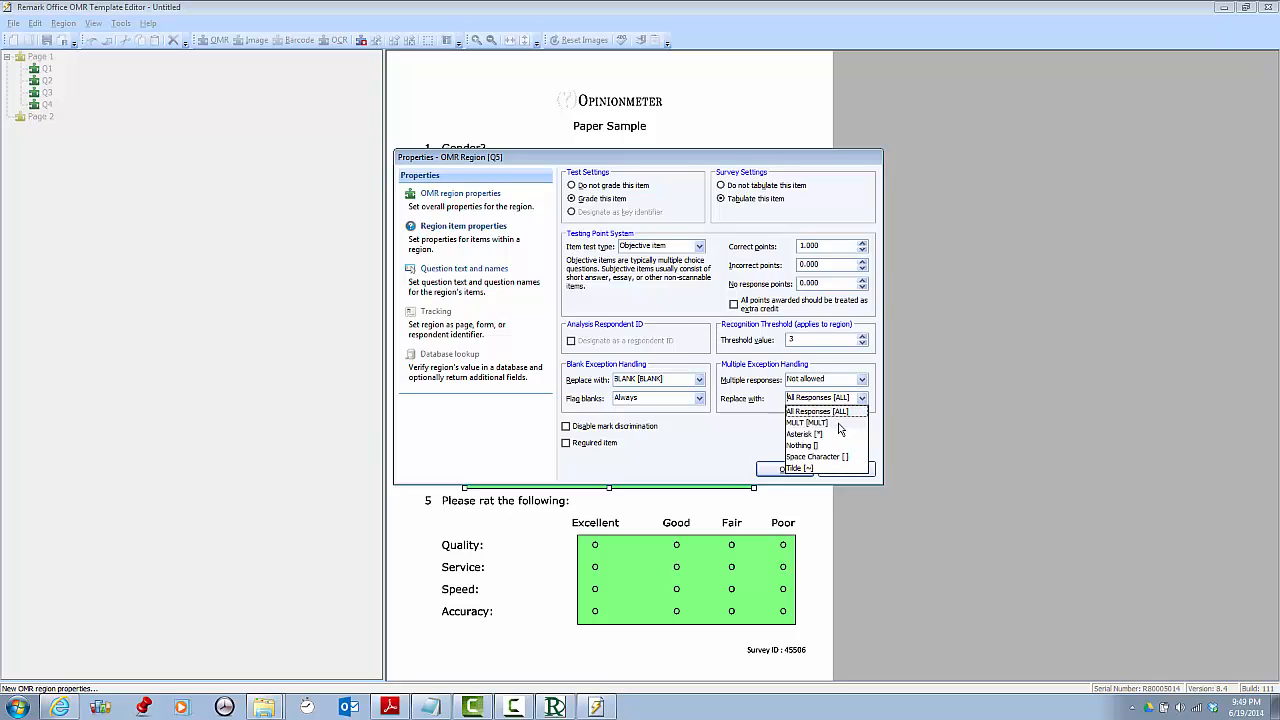
left_click(812, 423)
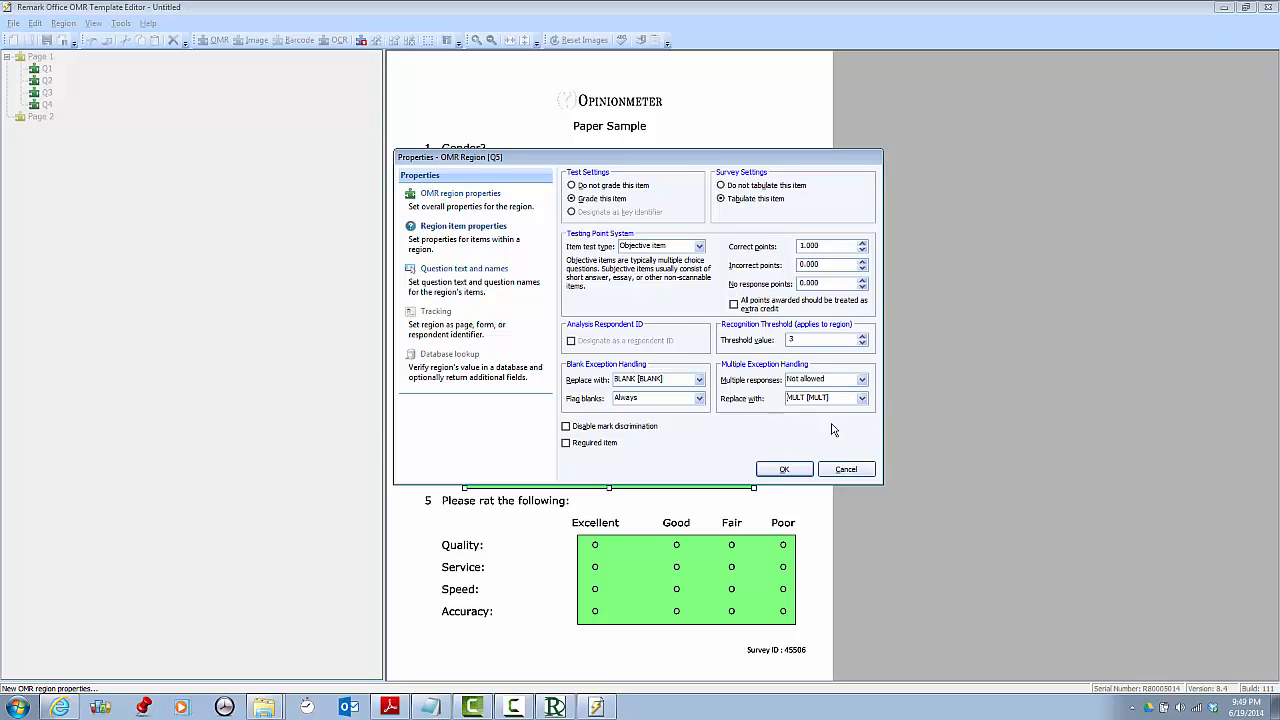
left_click(778, 470)
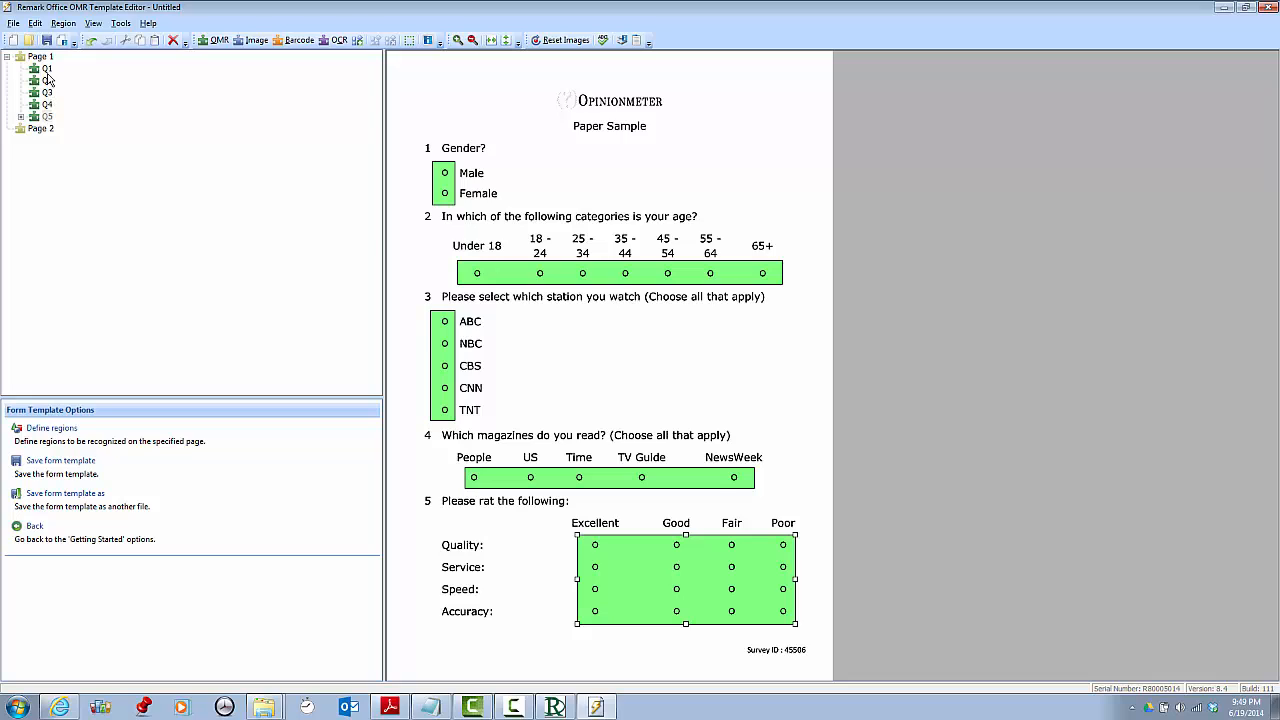
Step: Draw an image region over the comments box of question 6 on Page 2, named Q6 with the Image clip region type
left_click(40, 129)
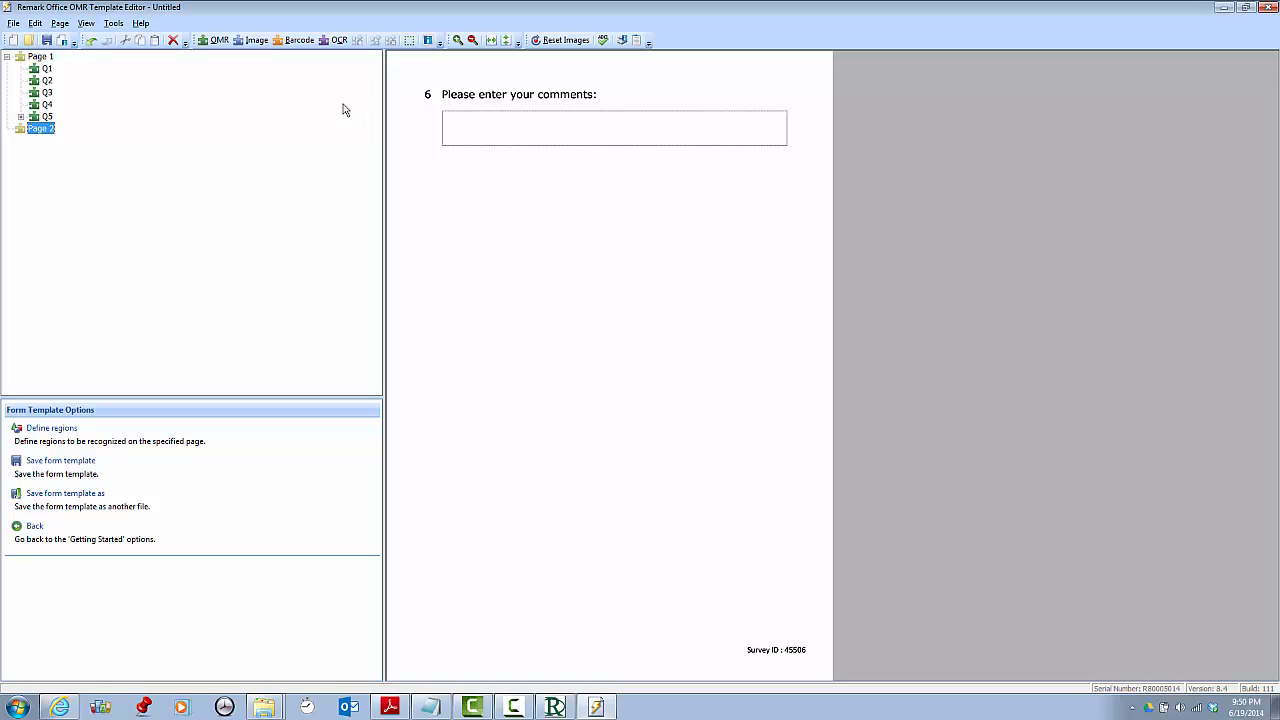
left_click(252, 40)
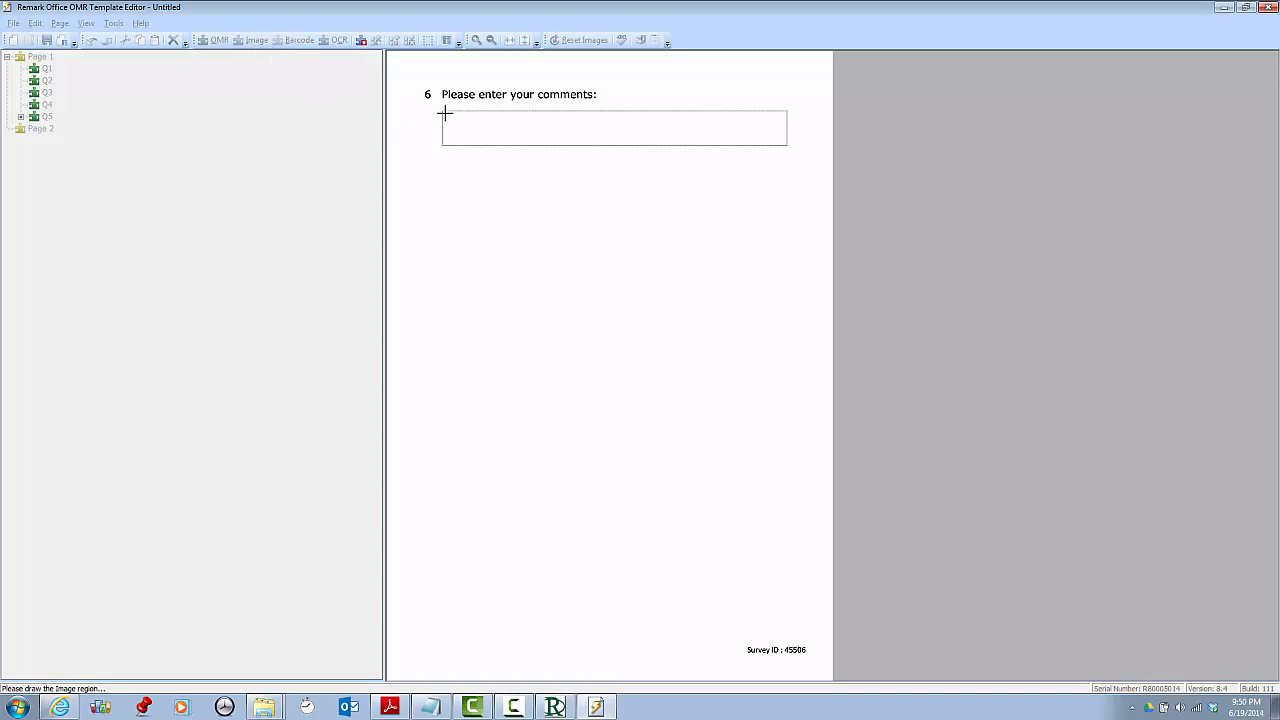
left_click_drag(444, 113, 786, 145)
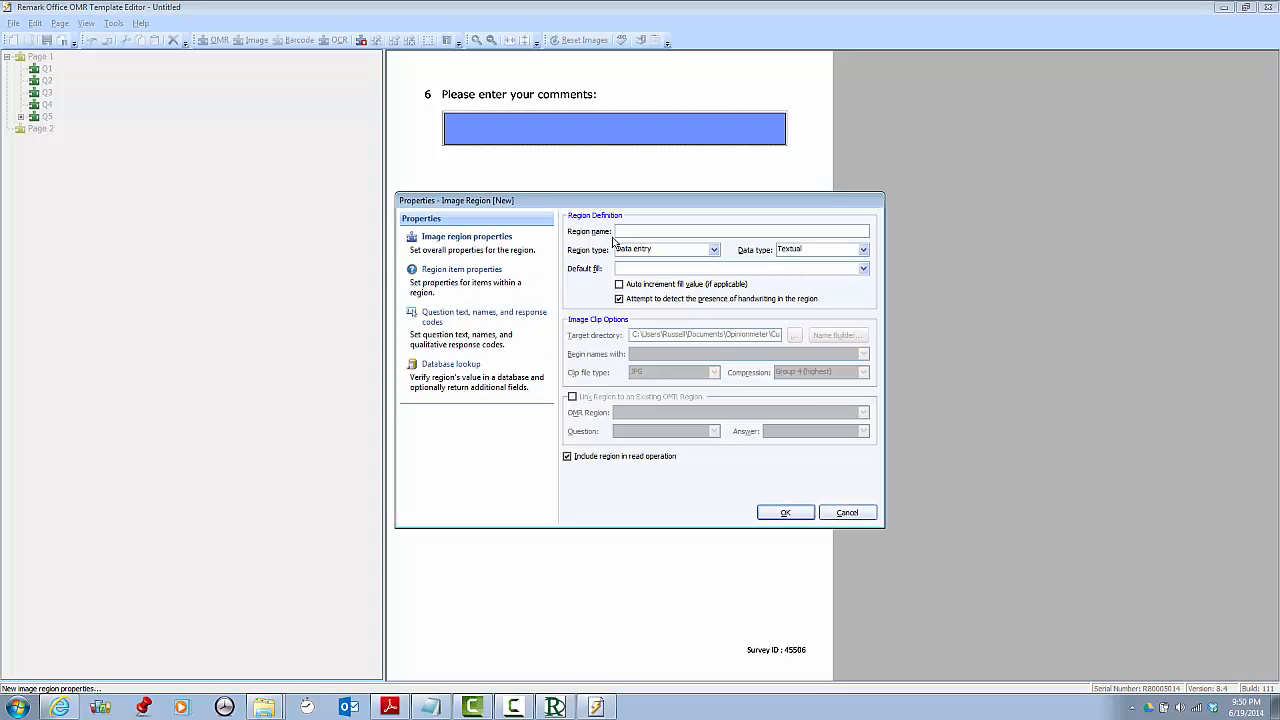
type("Q6")
left_click(716, 253)
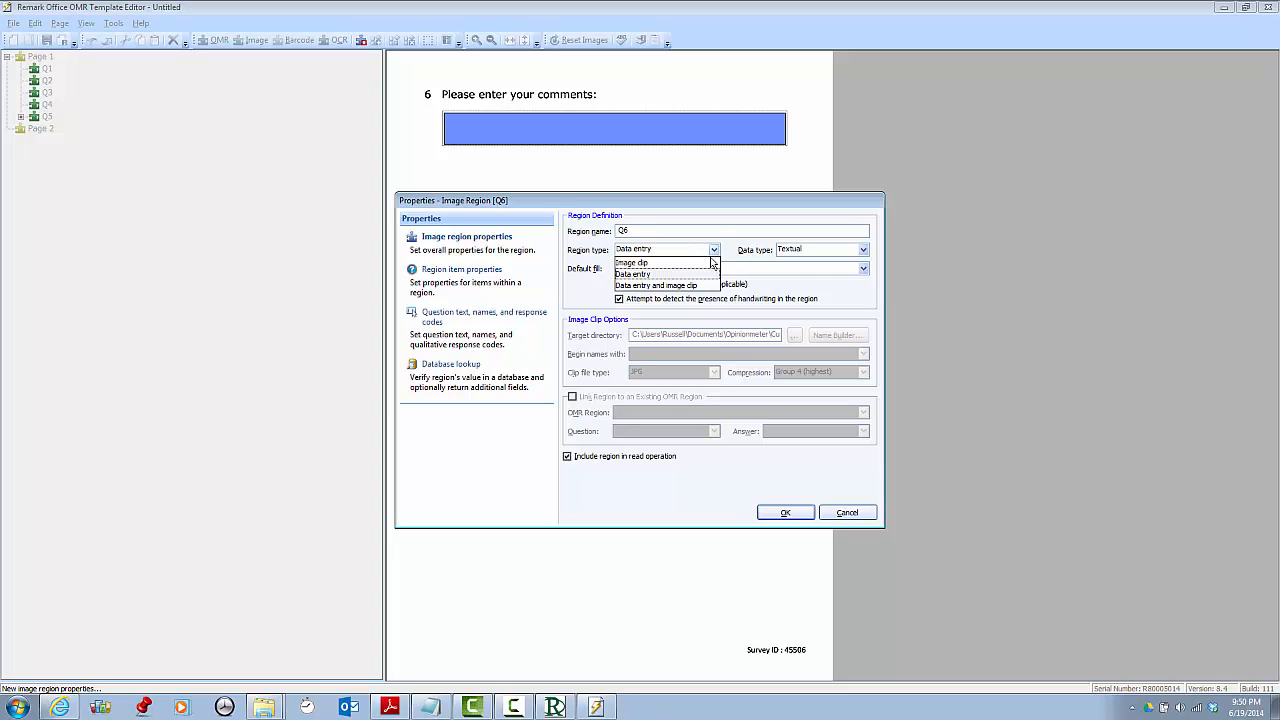
left_click(707, 270)
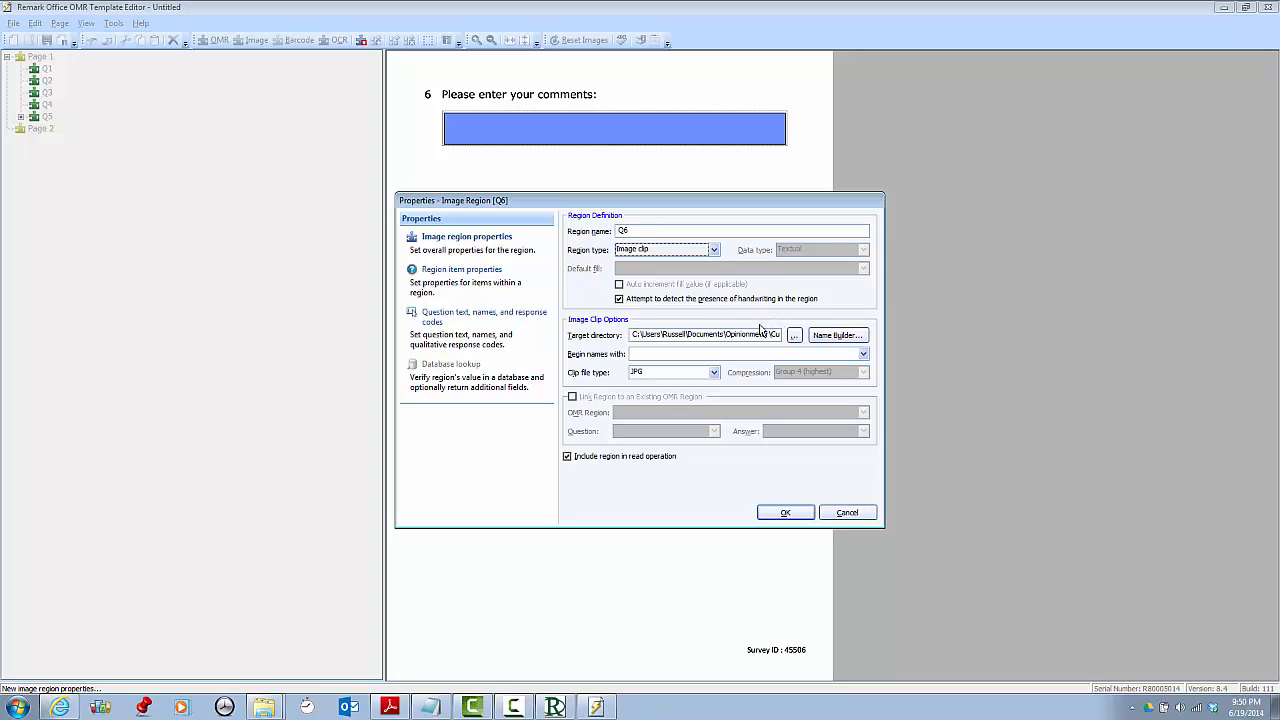
Step: Browse for Q6's image clip target directory and locate the VirtualStore folder under AppData\Local in the user's profile
left_click(795, 337)
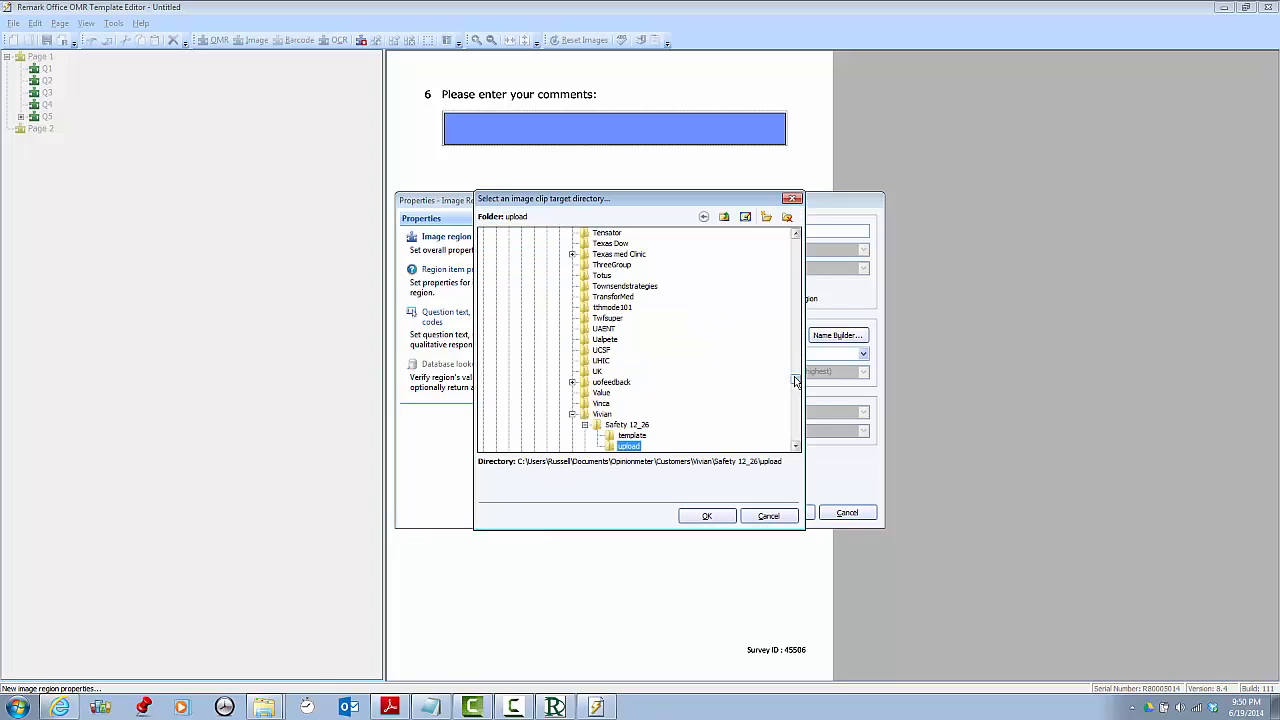
left_click_drag(796, 380, 761, 260)
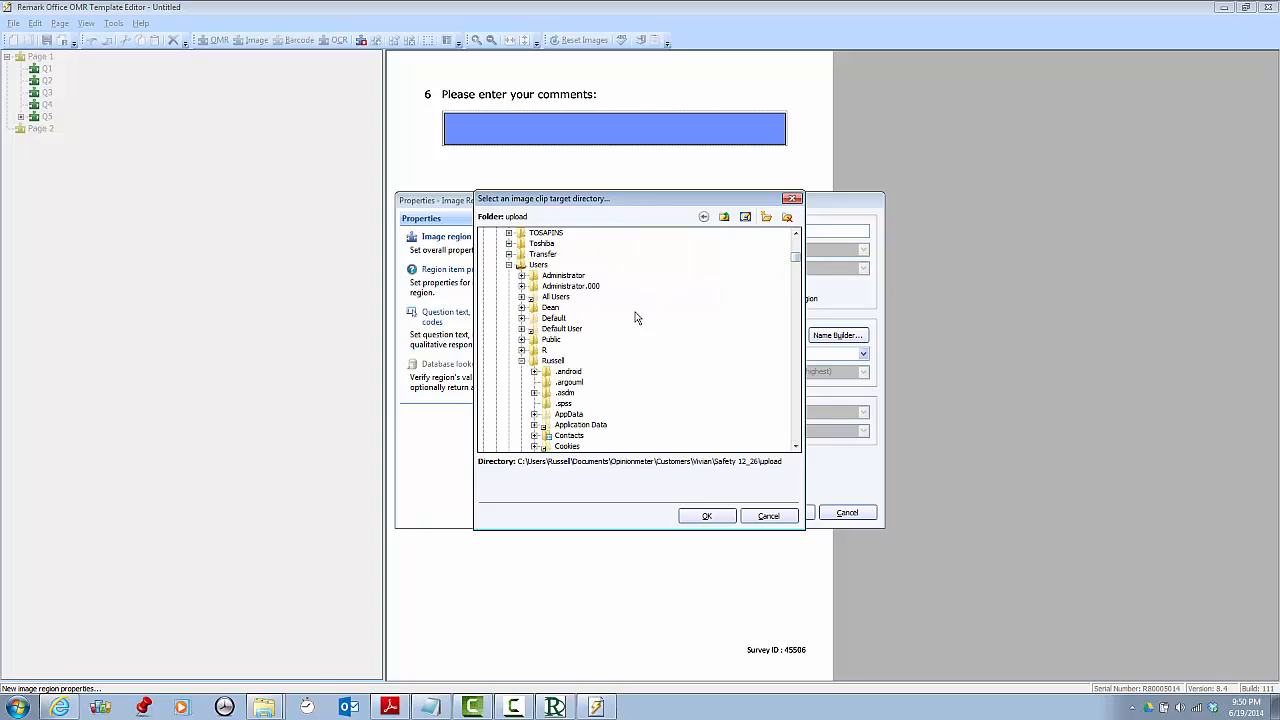
left_click(534, 415)
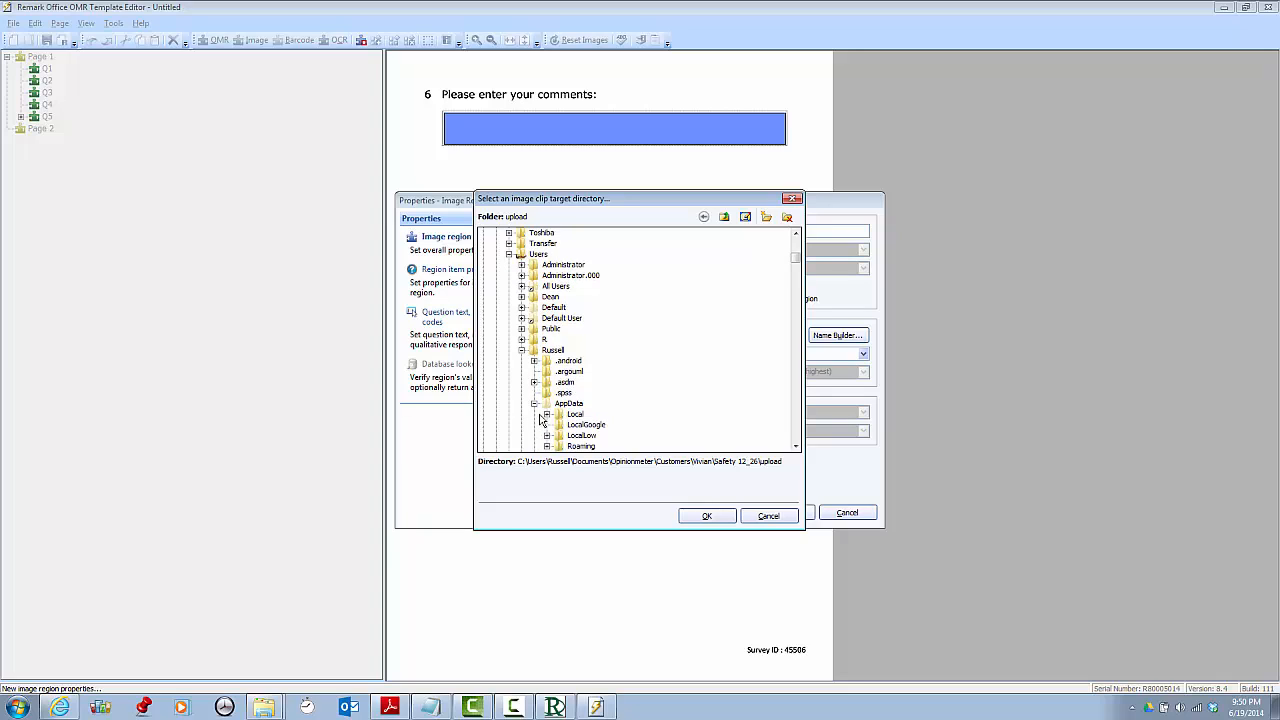
left_click(546, 414)
left_click(592, 394)
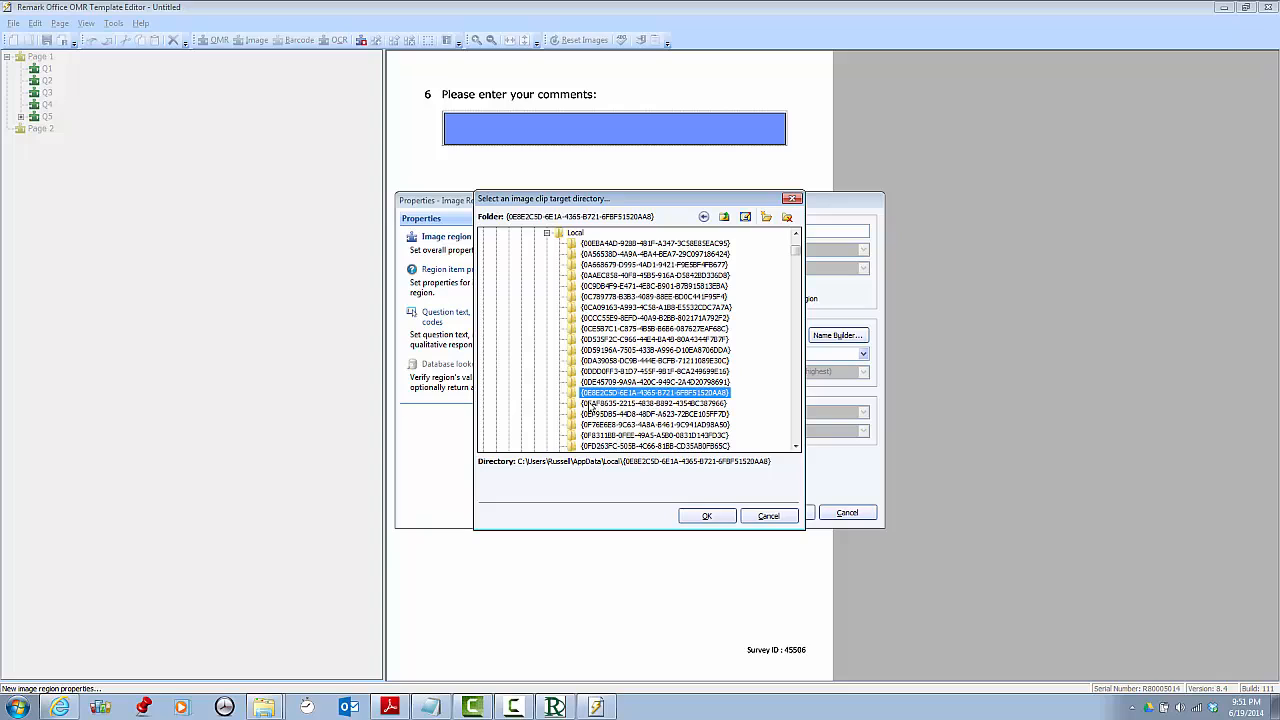
key("v")
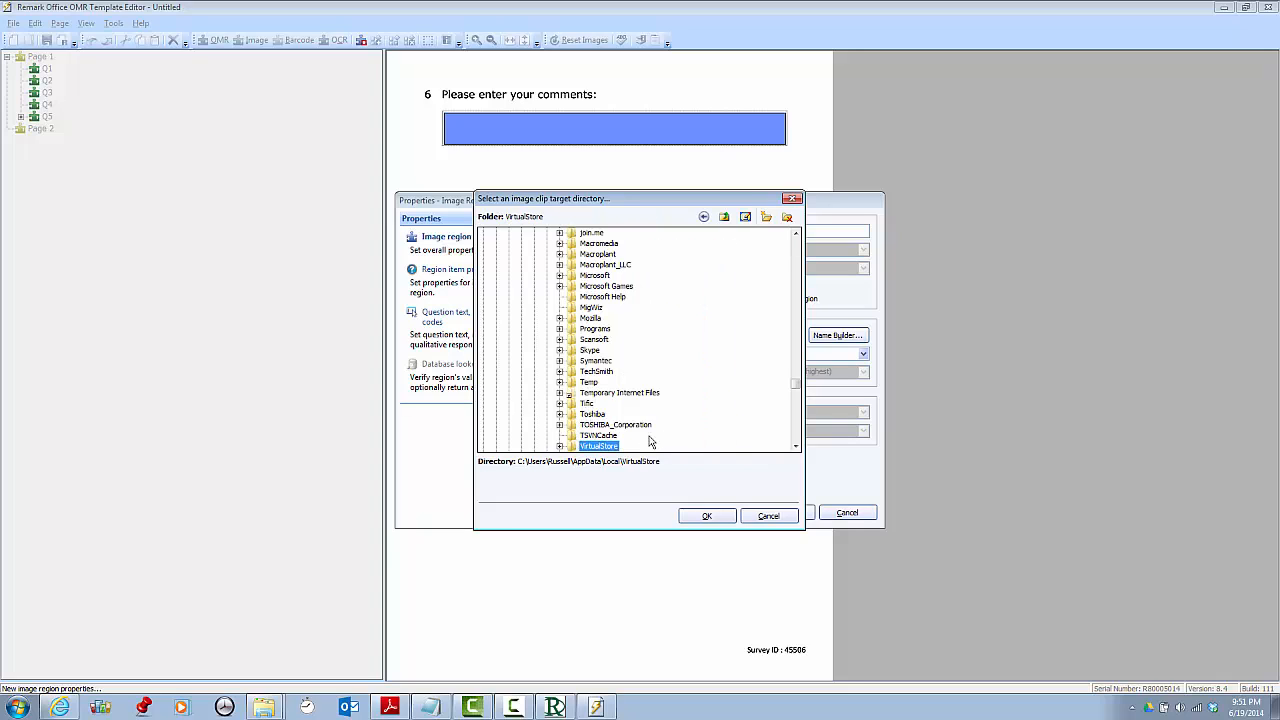
left_click(797, 448)
left_click(797, 448)
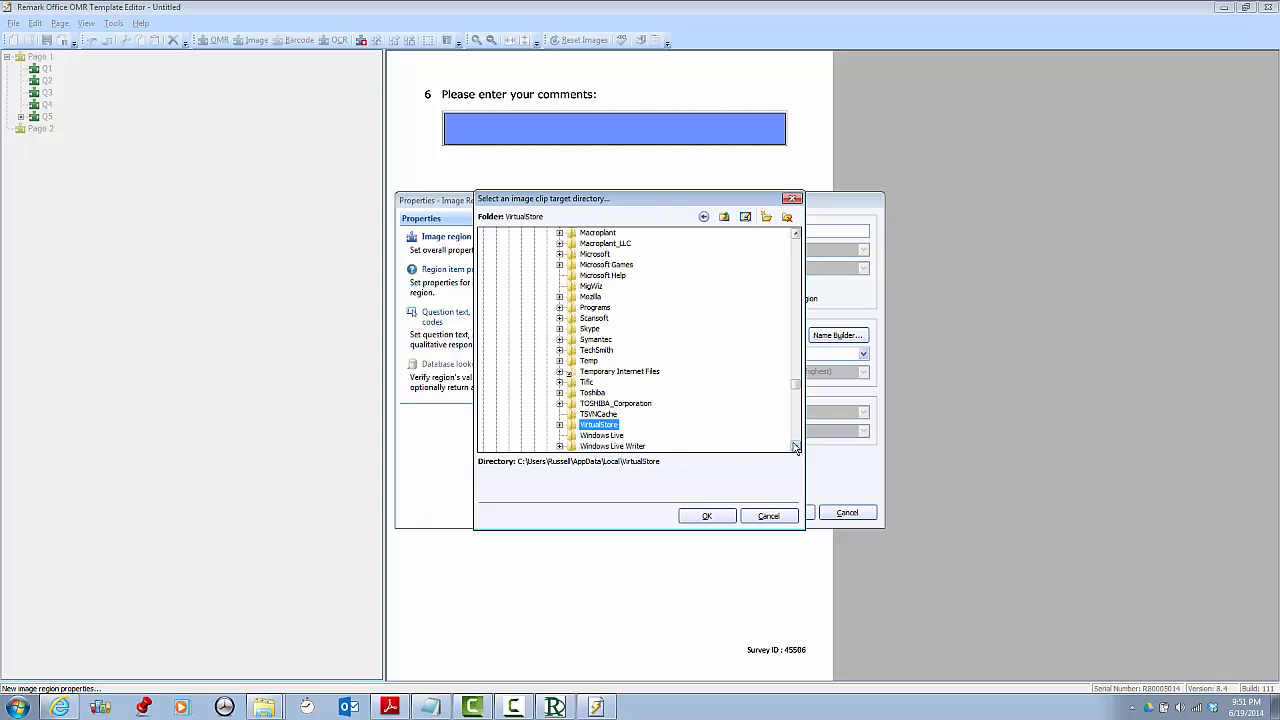
Step: Set Q6's image clip target directory to VirtualStore\Program Files\Opinionmeter Inc\OMScan\DataStore\Upload
left_click(561, 425)
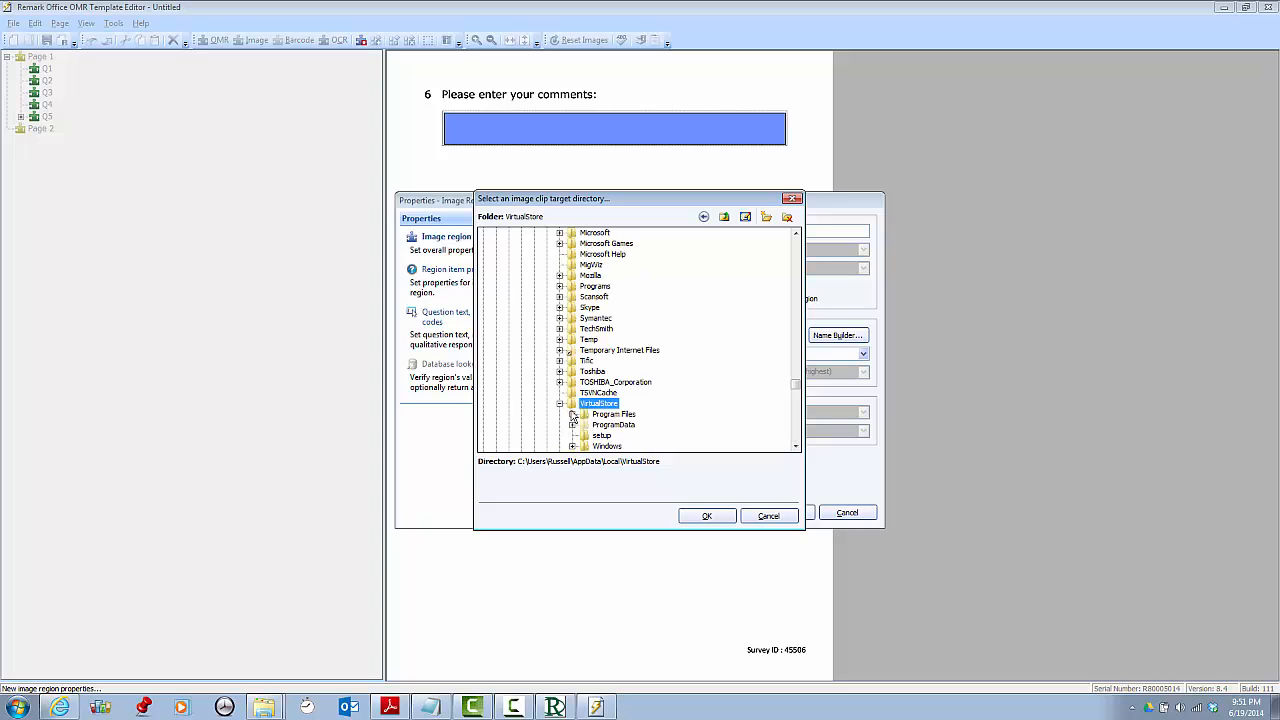
left_click(574, 414)
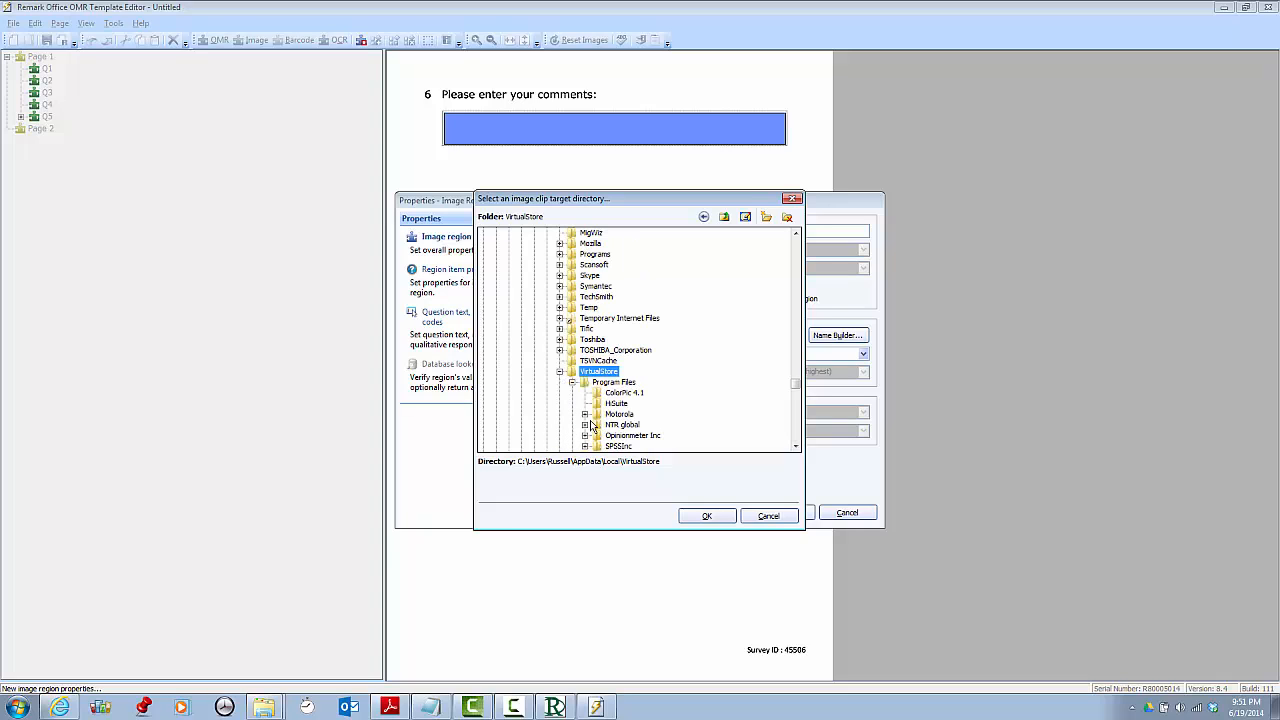
left_click(585, 435)
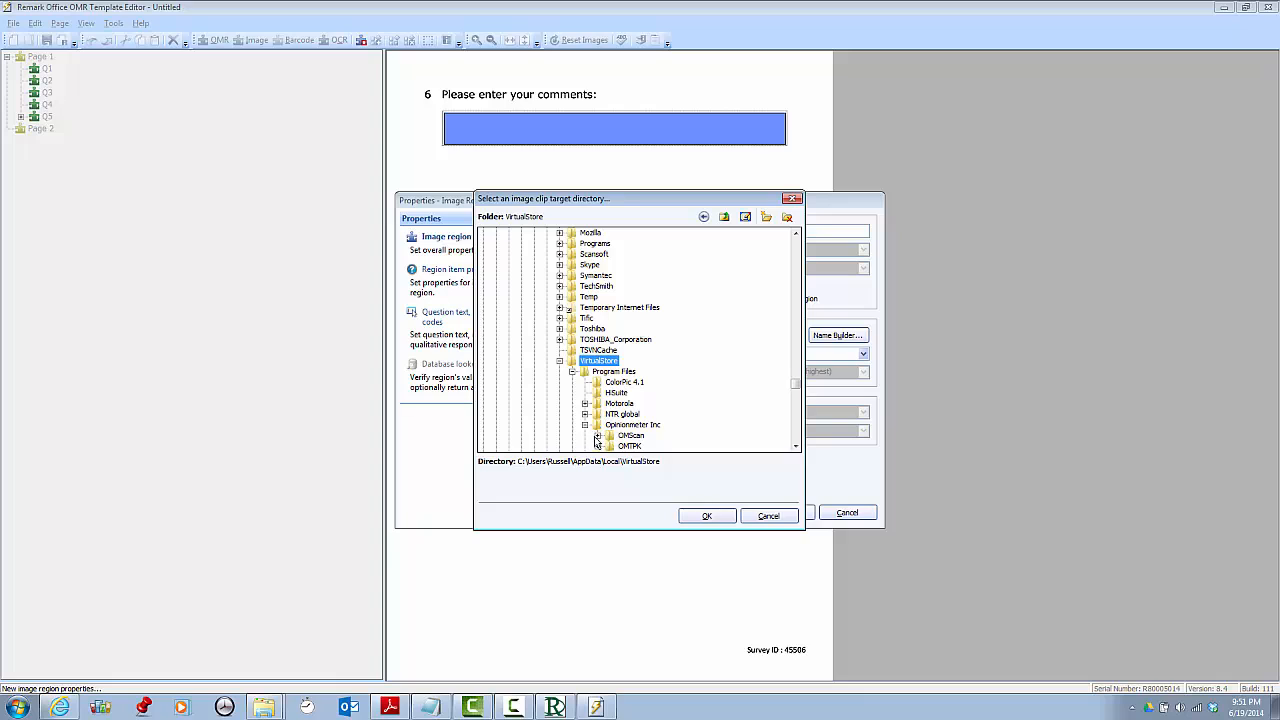
left_click(598, 436)
left_click(610, 446)
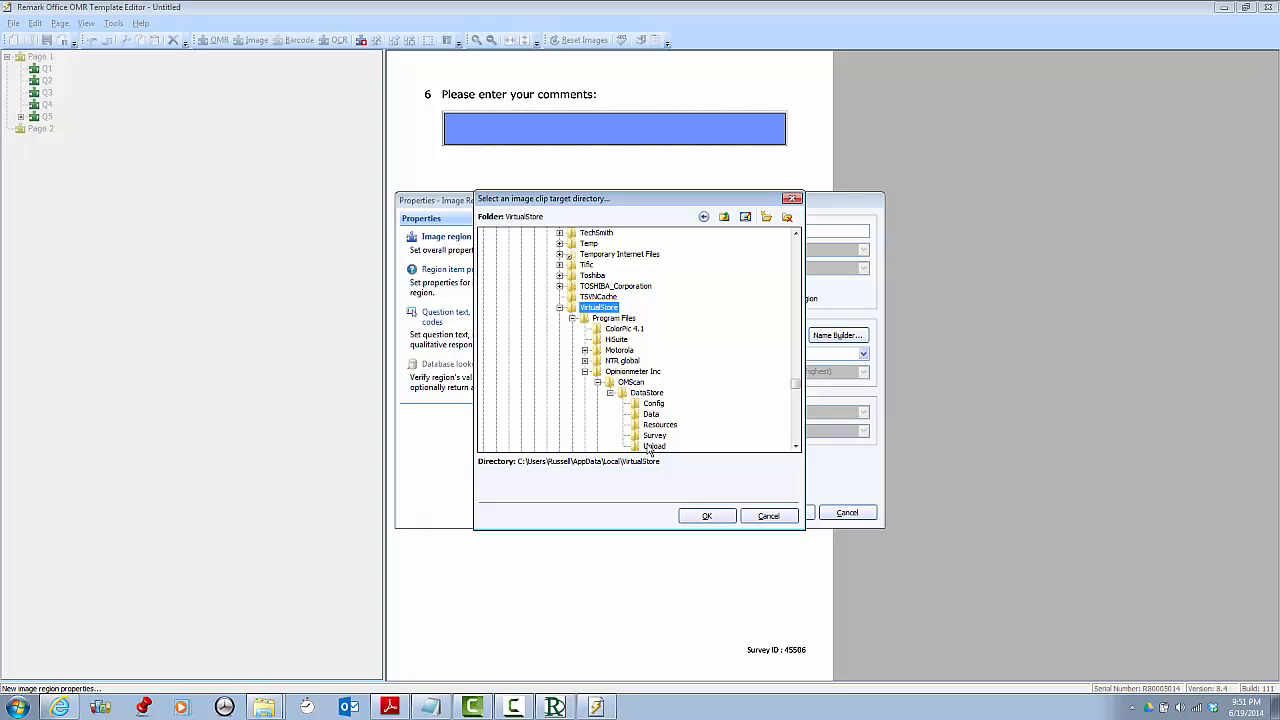
left_click(652, 447)
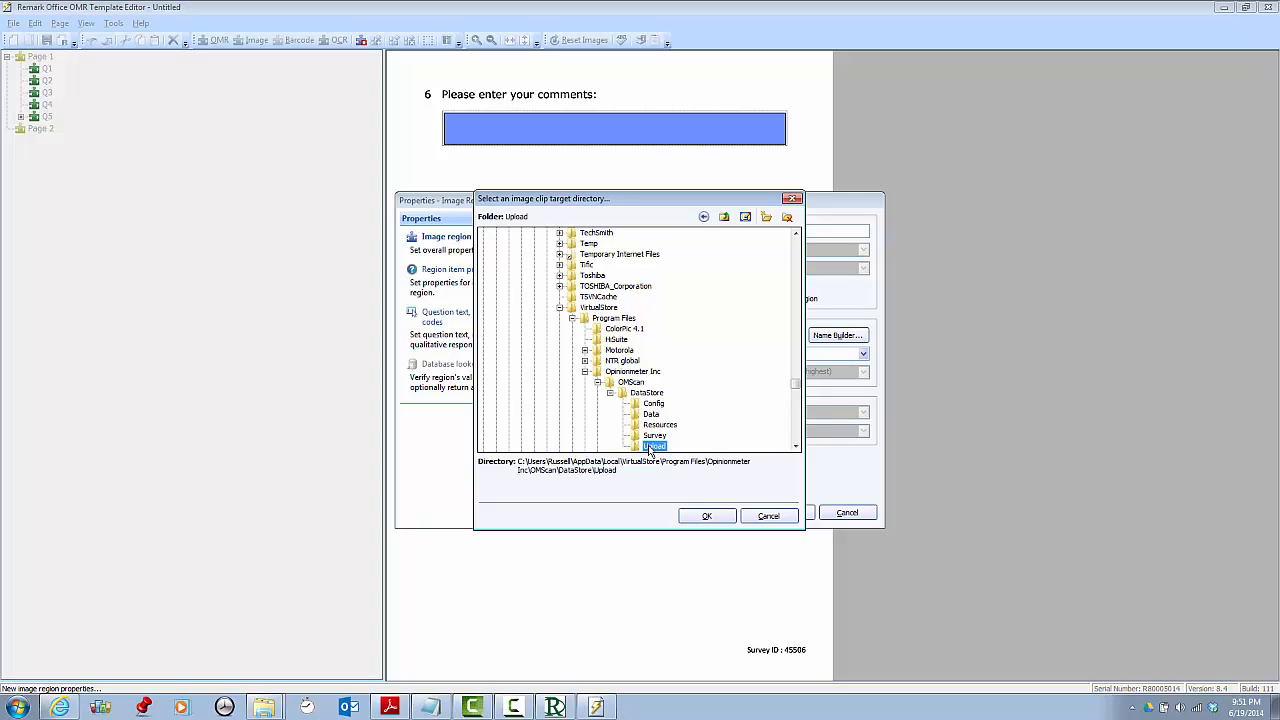
left_click(707, 517)
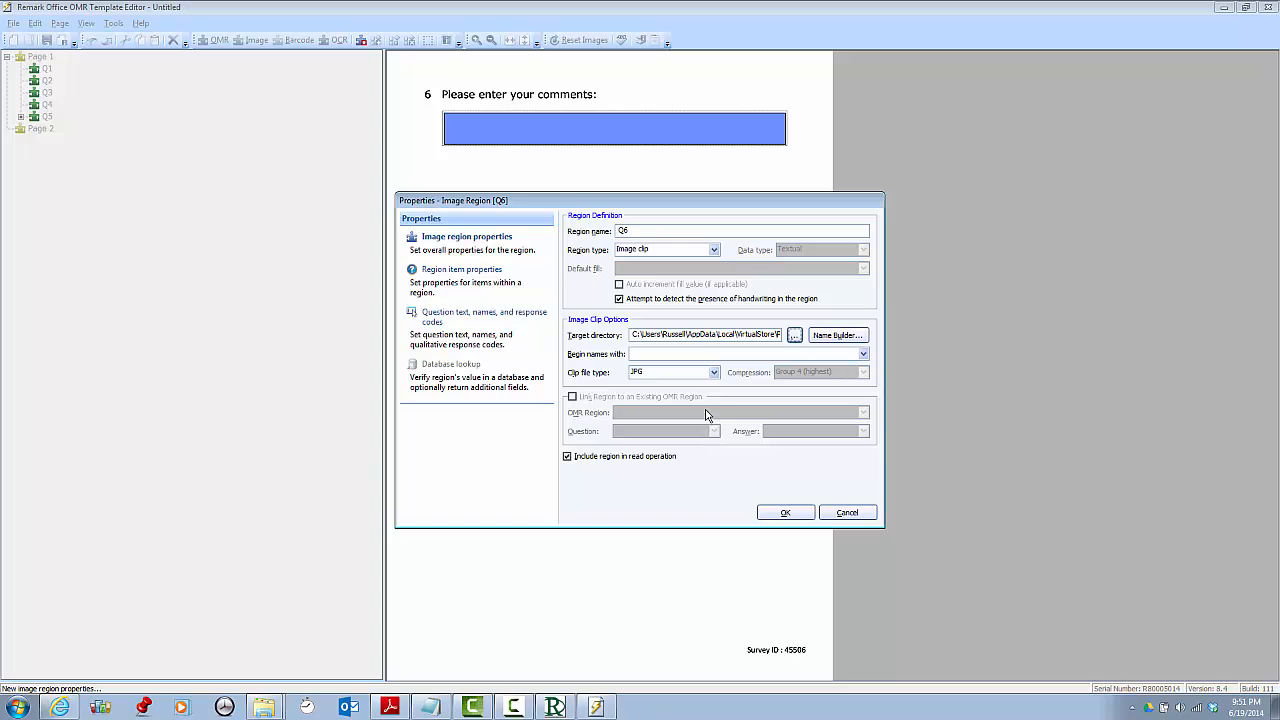
Step: Keep JPG as the clip file type, begin the clip names with Q6, and save the image region
left_click(715, 374)
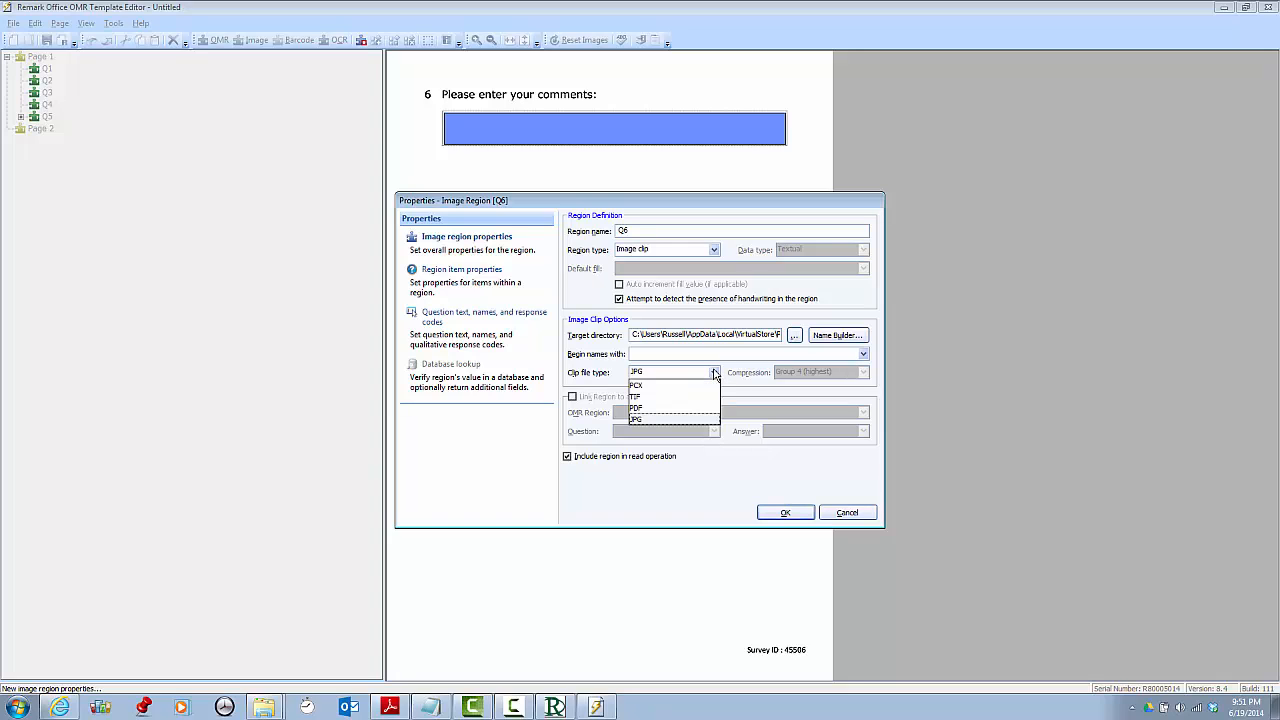
left_click(715, 374)
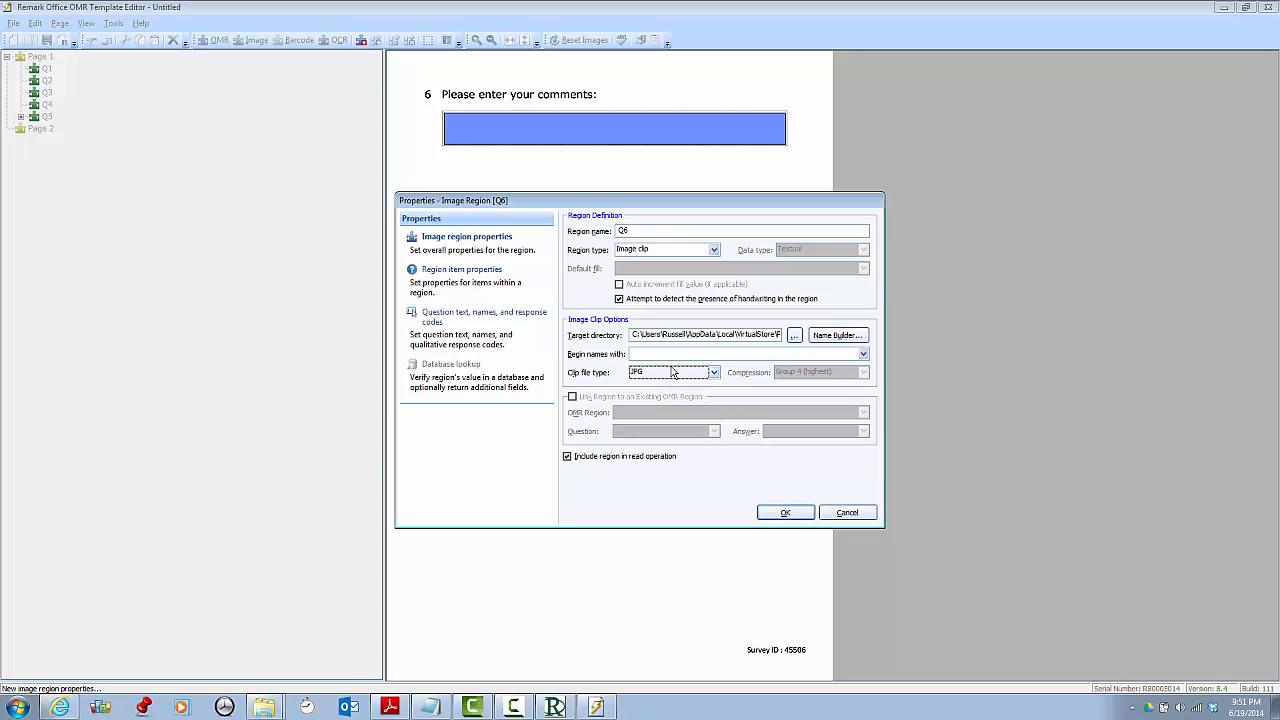
left_click(672, 353)
type("Q6")
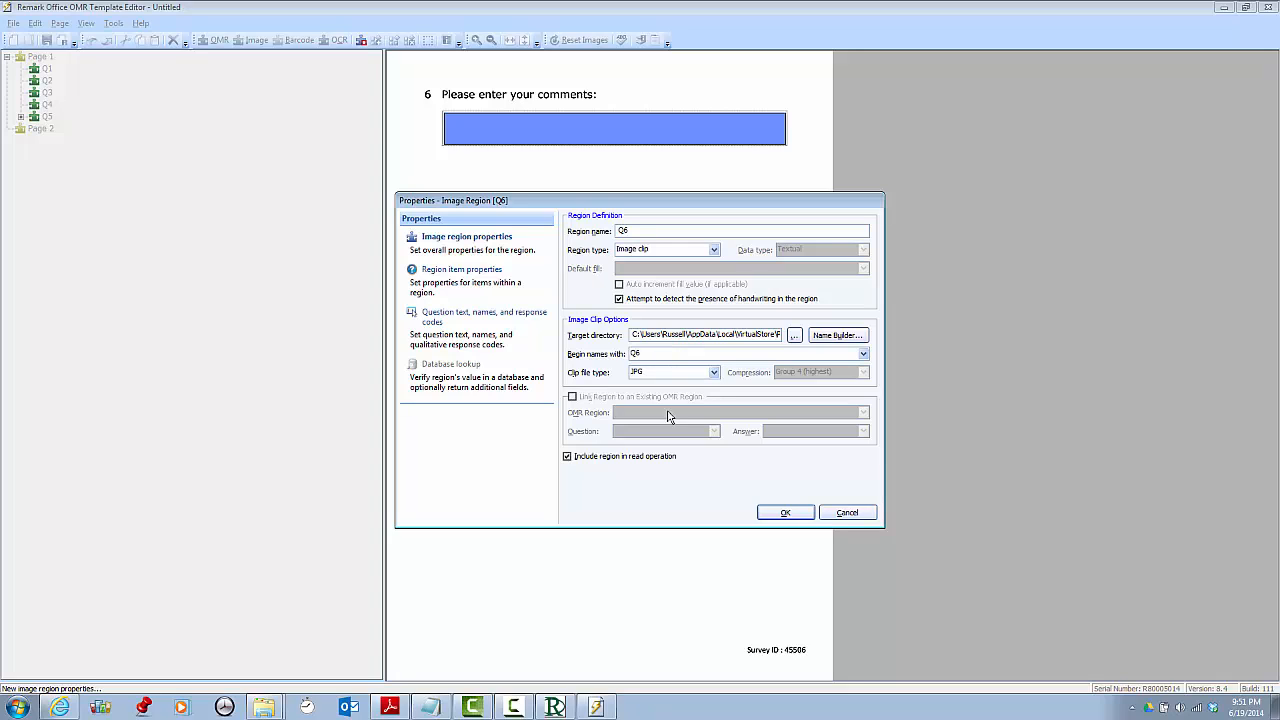
left_click(785, 513)
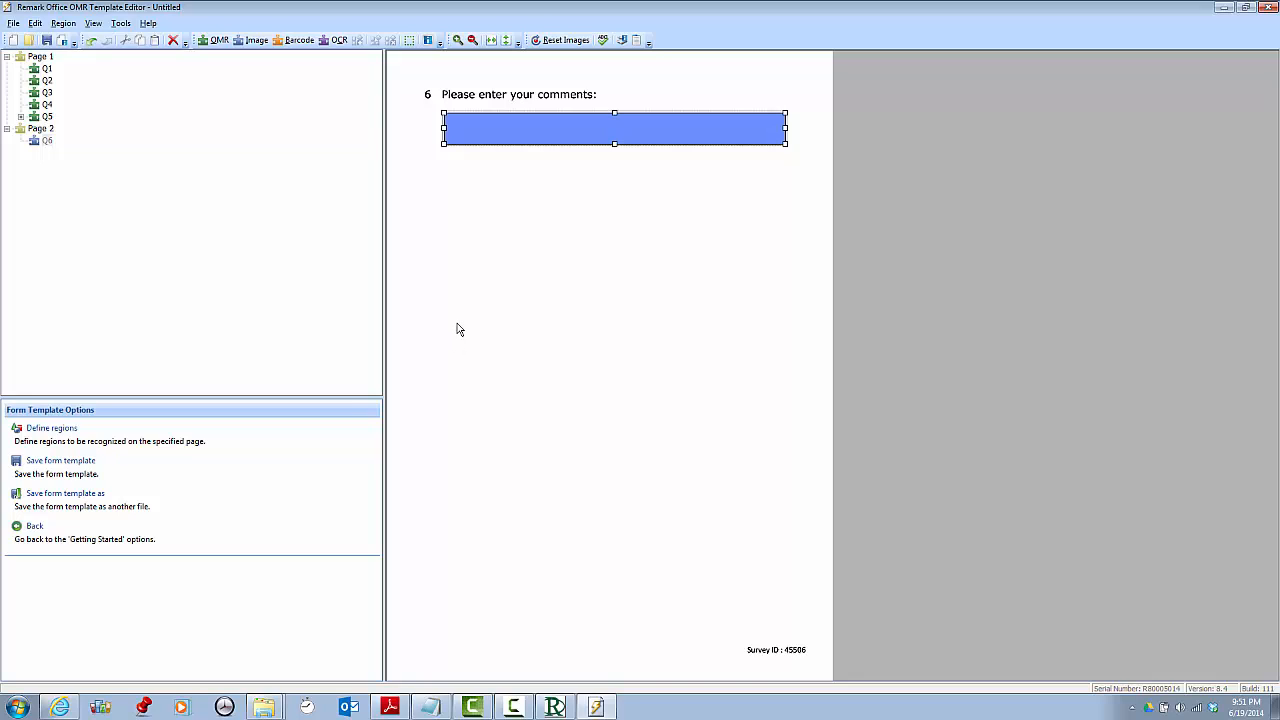
Step: Save the form template as Paper Sample in the Training\Paper Sample folder and close the Template Editor
left_click(13, 25)
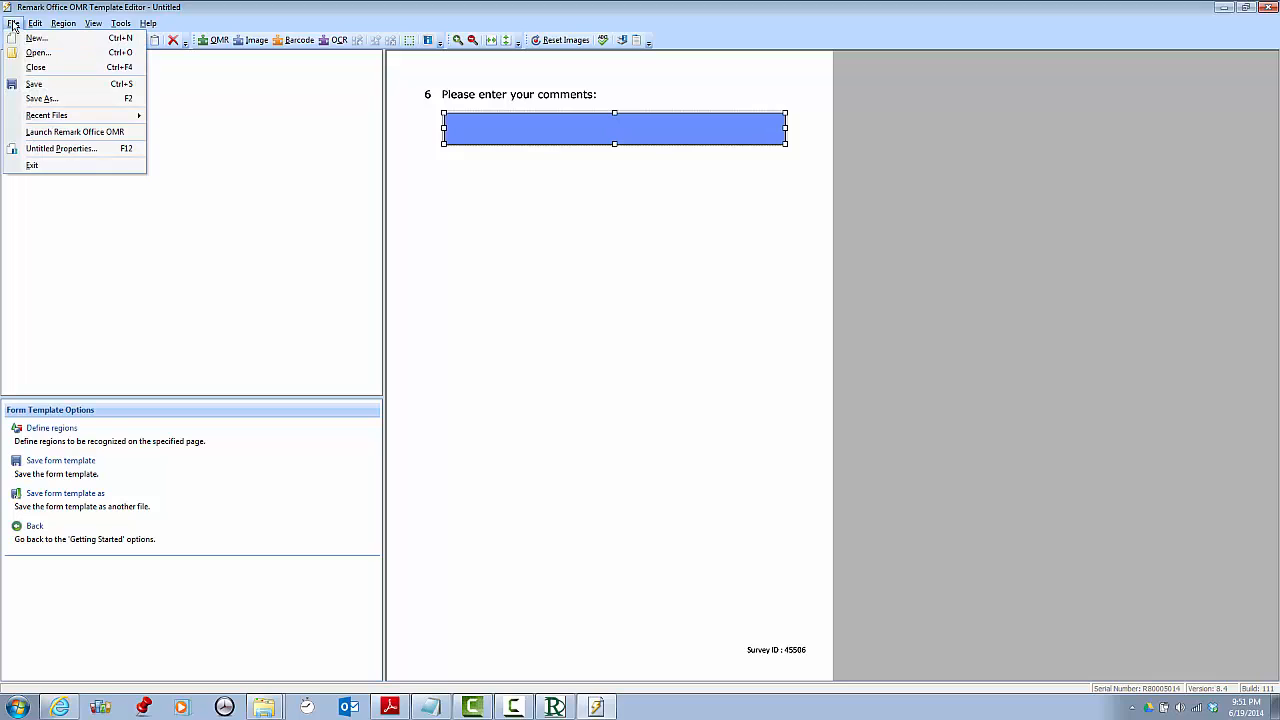
left_click(48, 99)
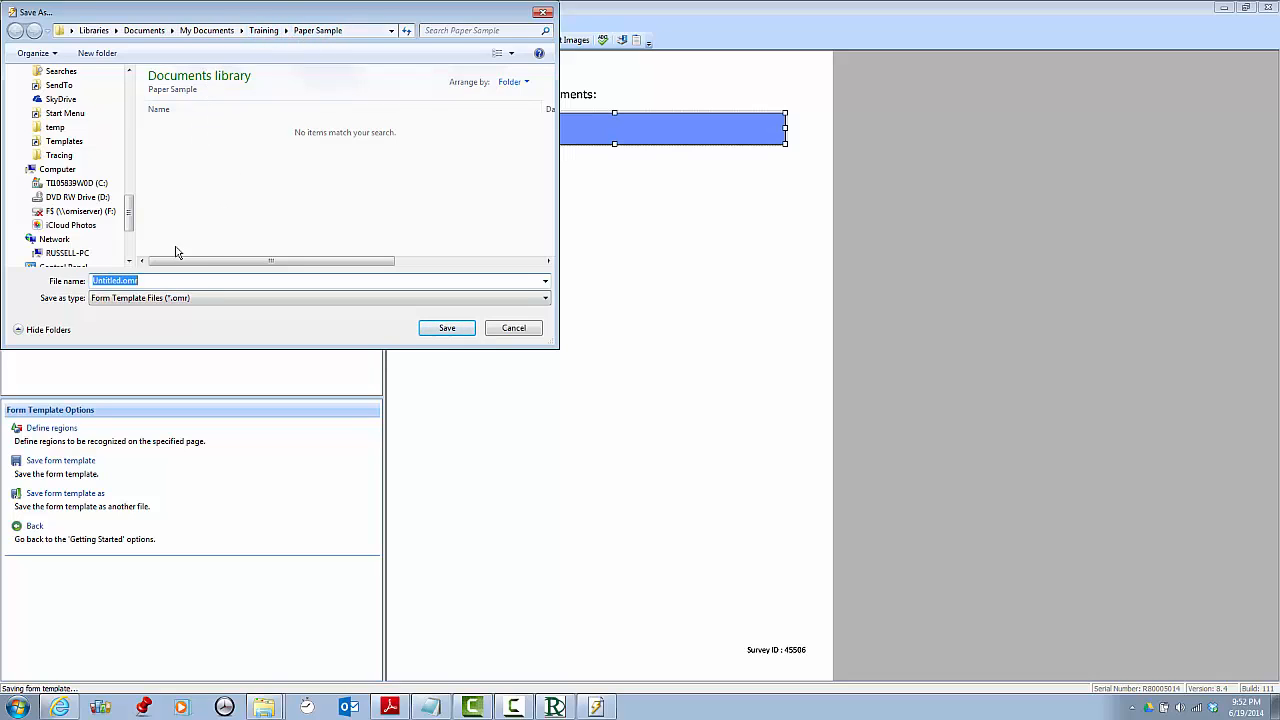
left_click(116, 280)
left_click_drag(117, 280, 60, 279)
type("Paper Samp")
left_click(446, 329)
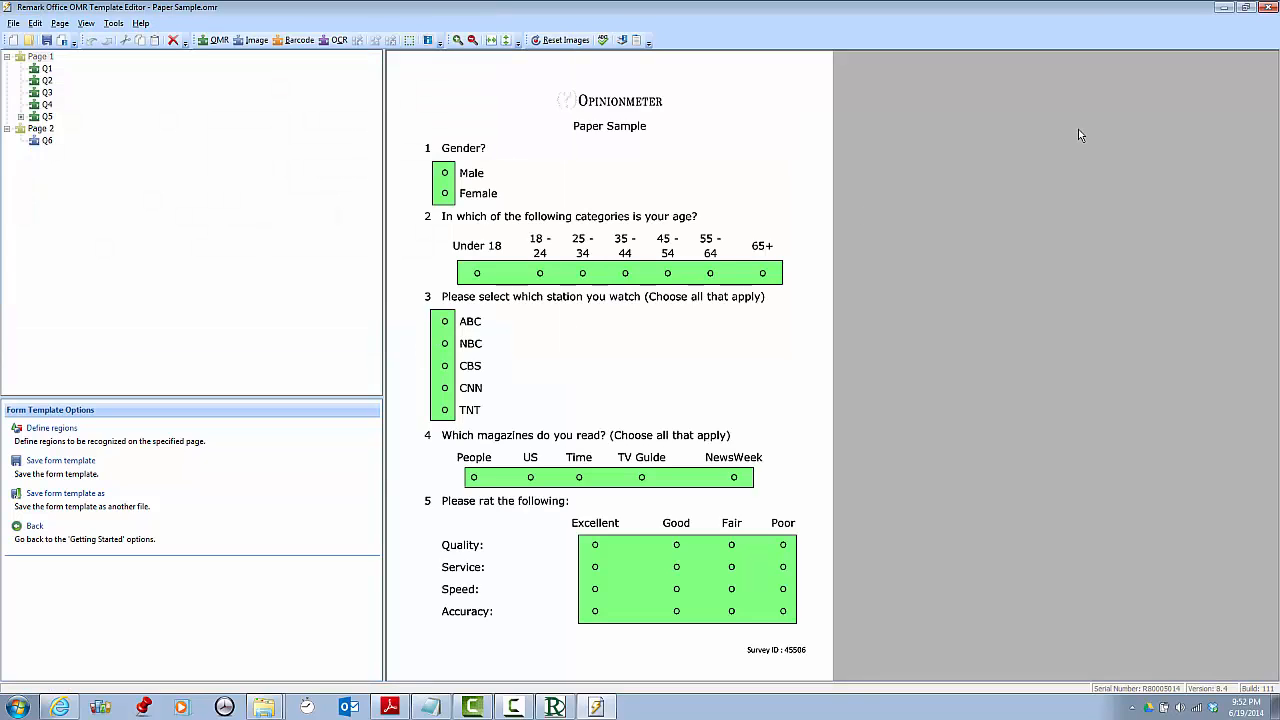
left_click(1267, 12)
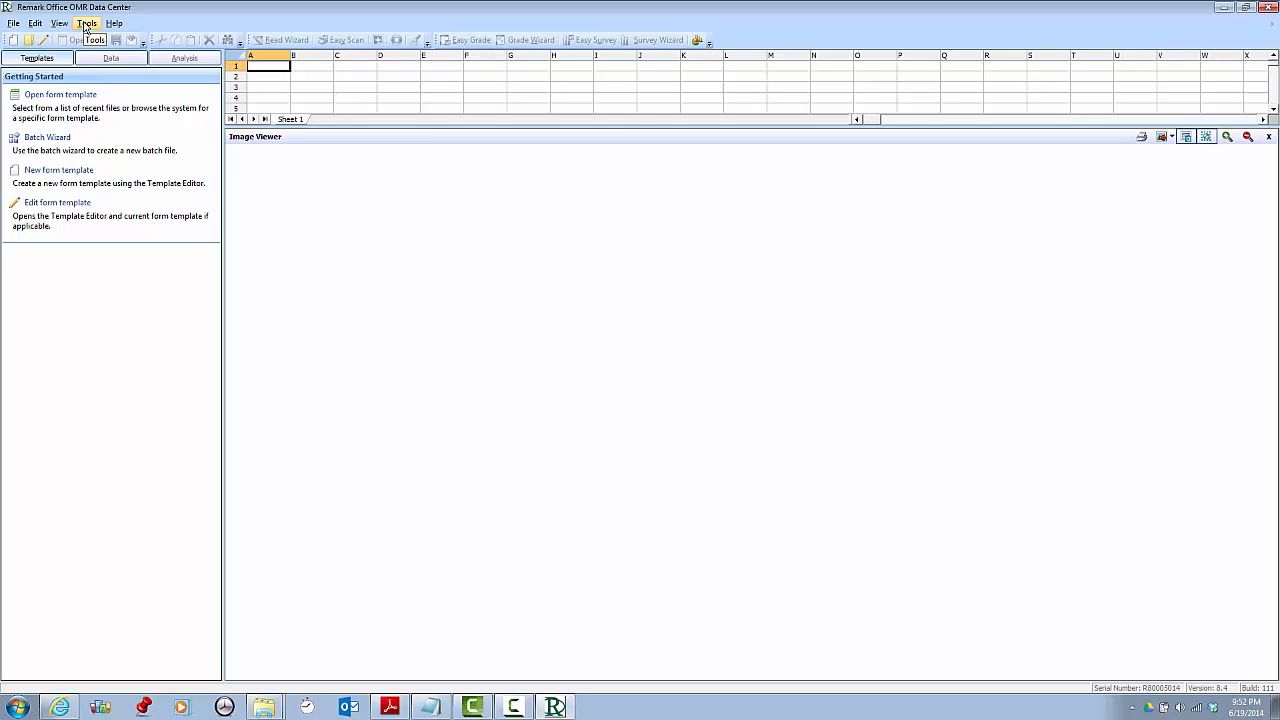
Step: Start the Automation Wizard, enable automatic exit after completing execution, and continue to the form template settings
left_click(87, 24)
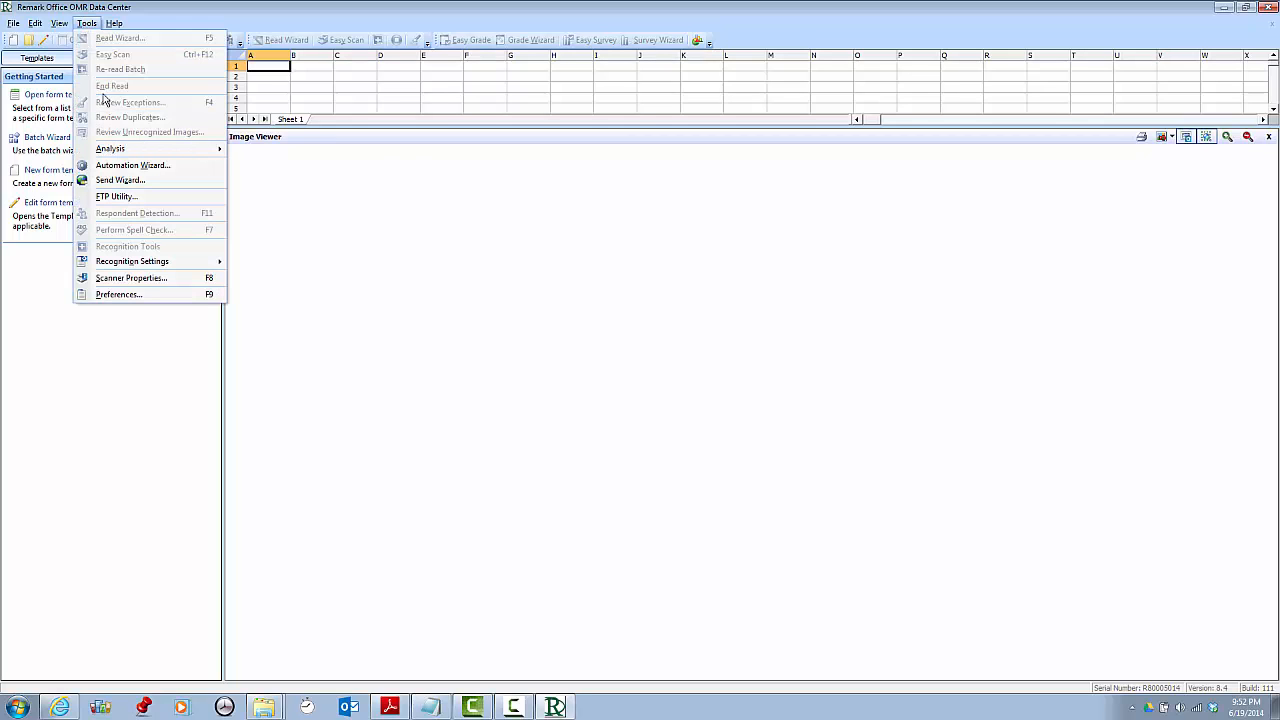
left_click(124, 166)
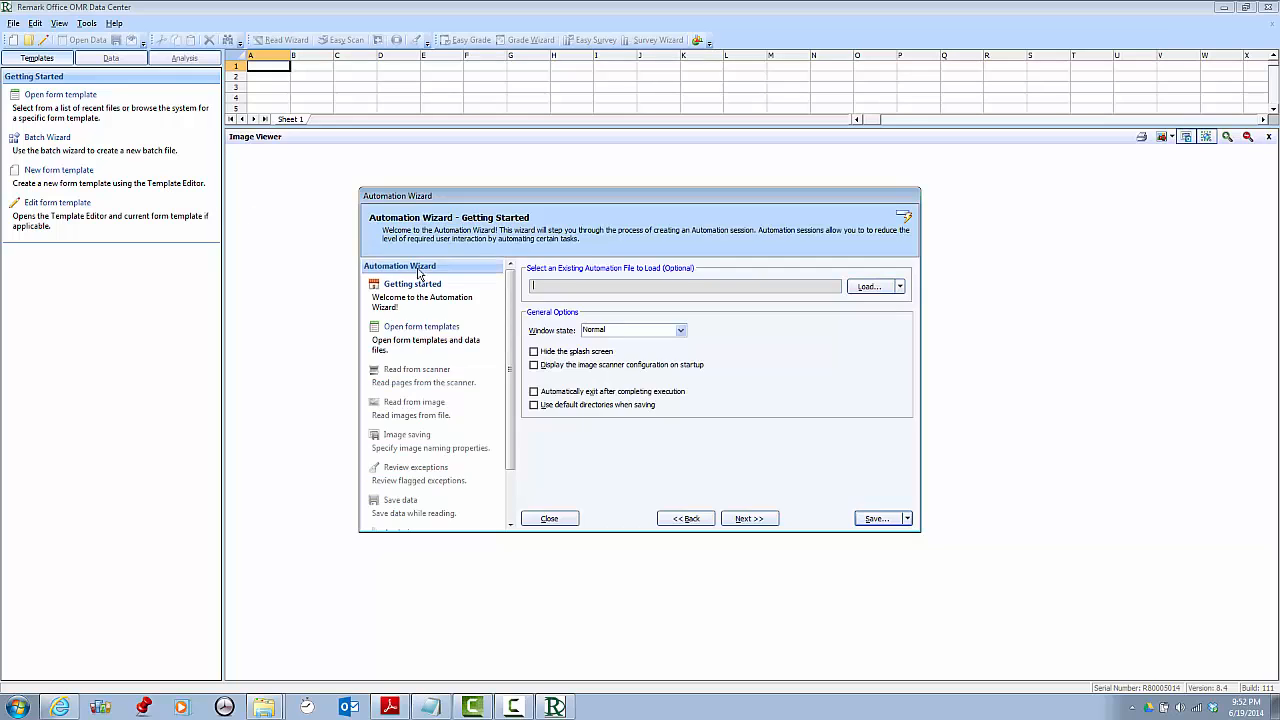
left_click(535, 393)
left_click(768, 524)
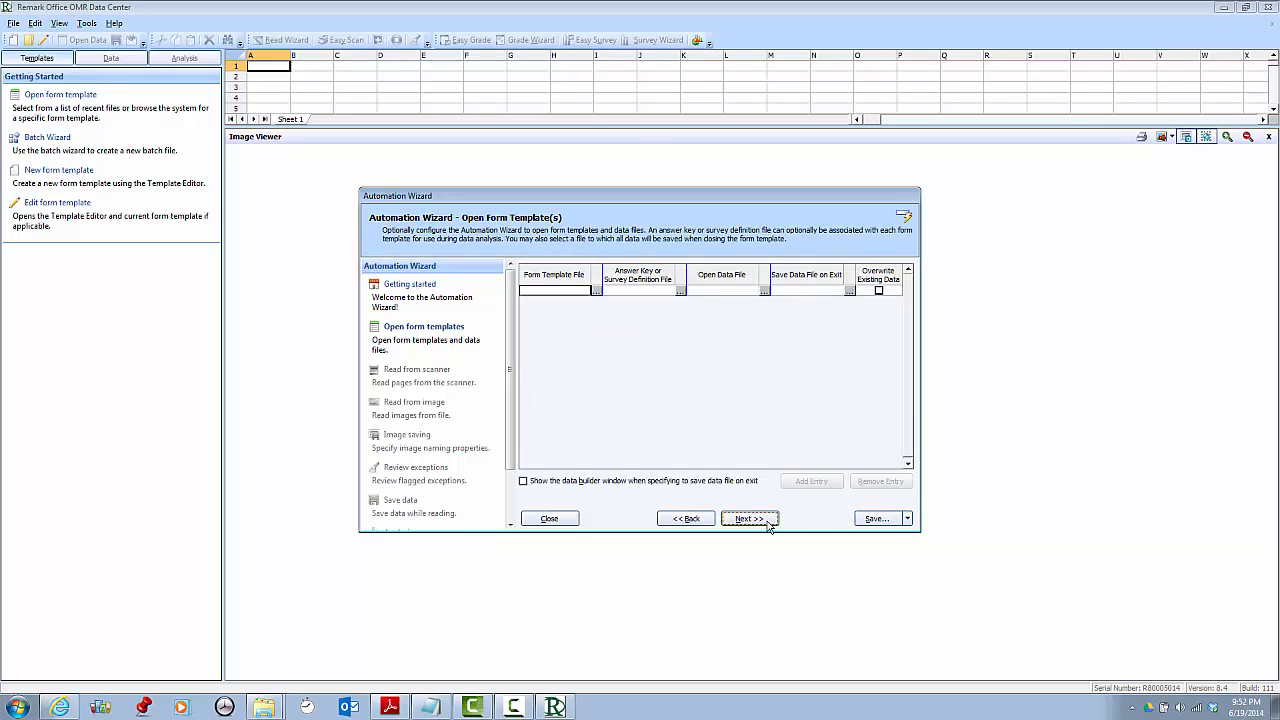
Step: Add Paper Sample.omr as the form template file for the automation session
left_click(597, 291)
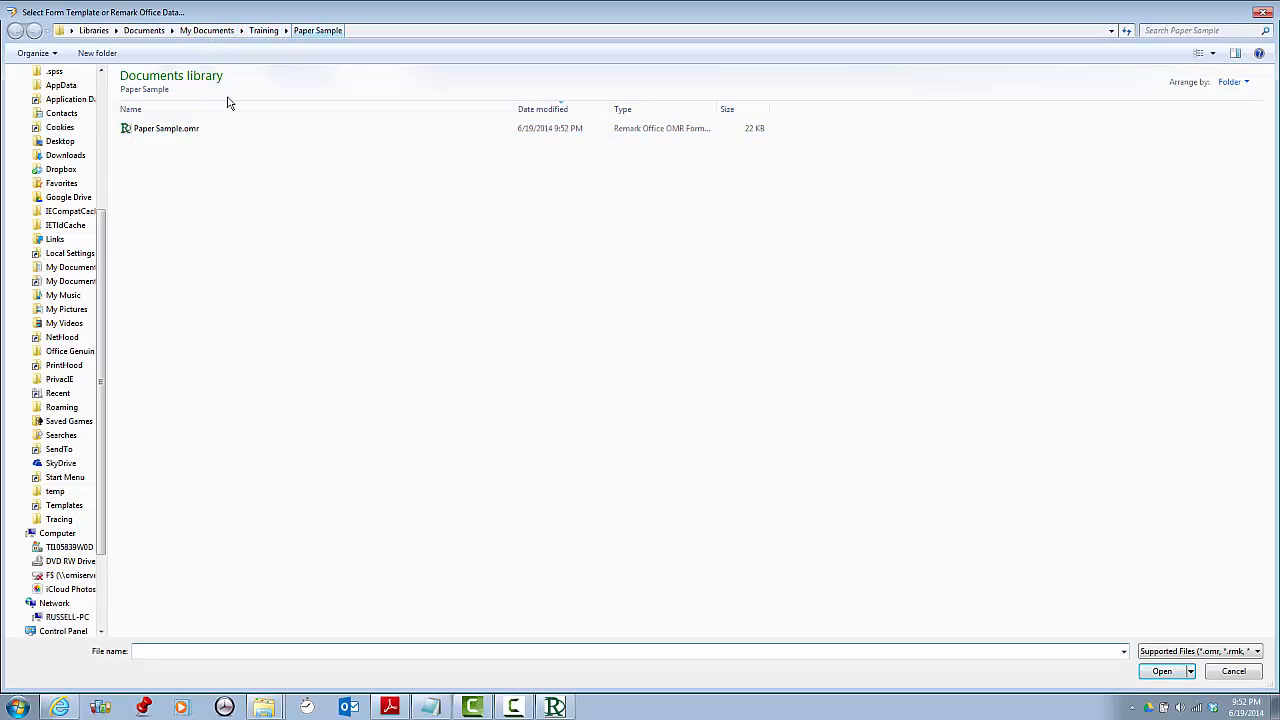
left_click(157, 137)
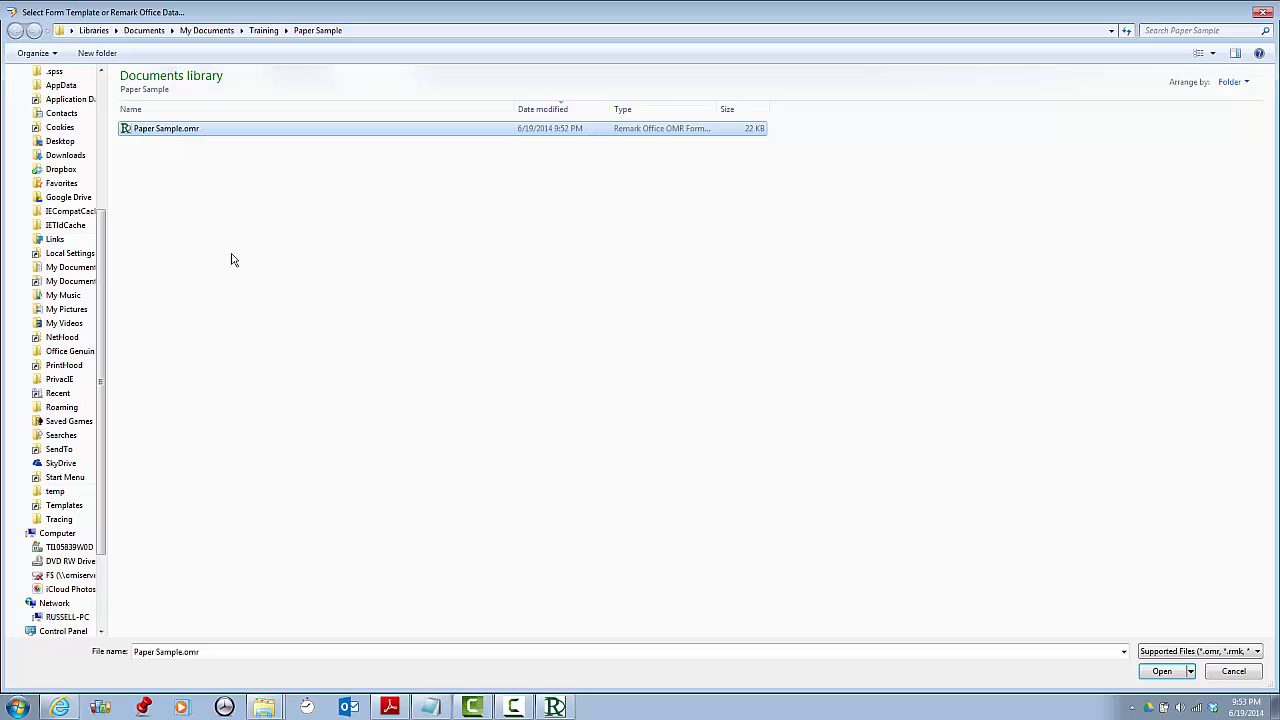
left_click(1162, 673)
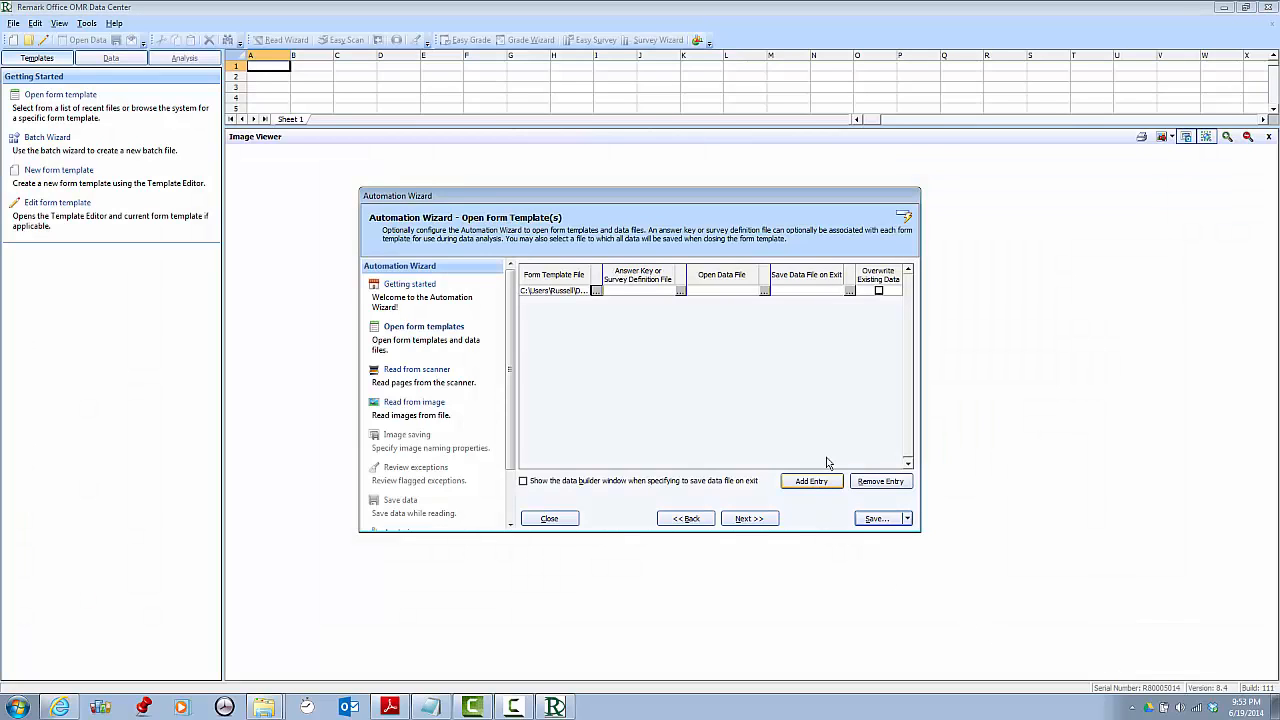
Step: For the data file saved on exit, browse from VirtualStore to Program Files\Opinionmeter Inc\OMScan\DataStore
left_click(848, 291)
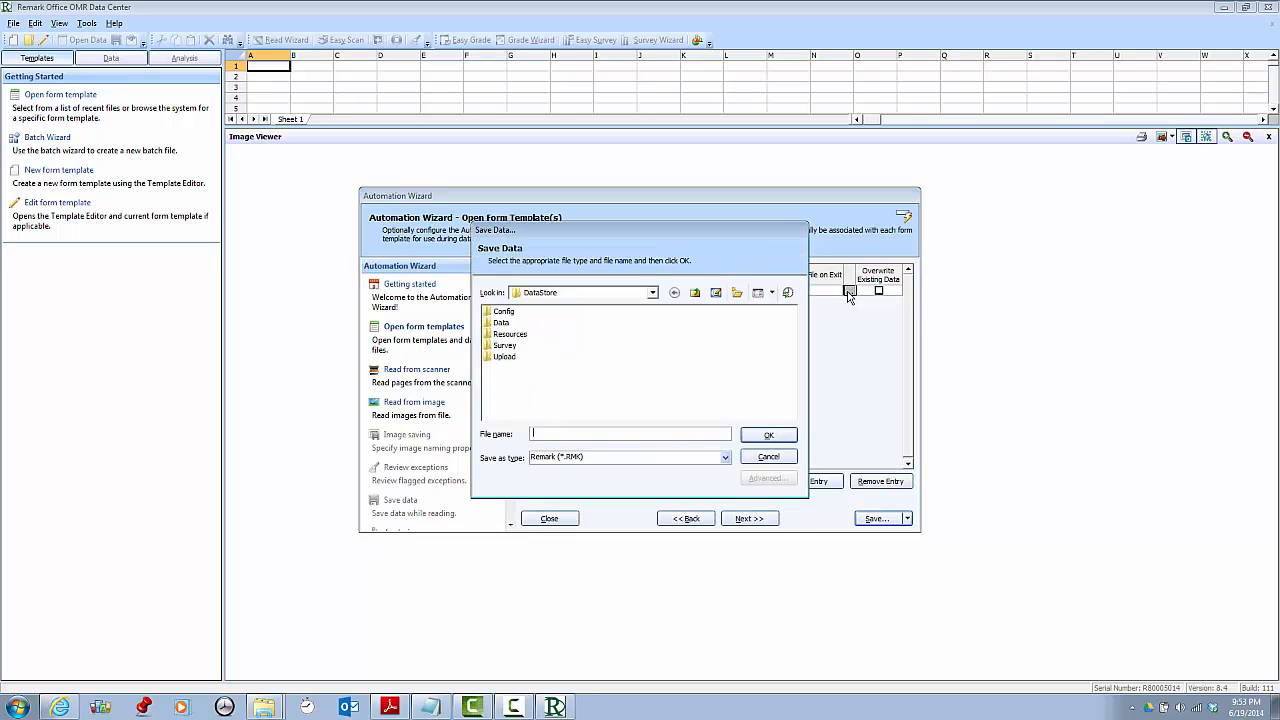
left_click(696, 293)
left_click(696, 293)
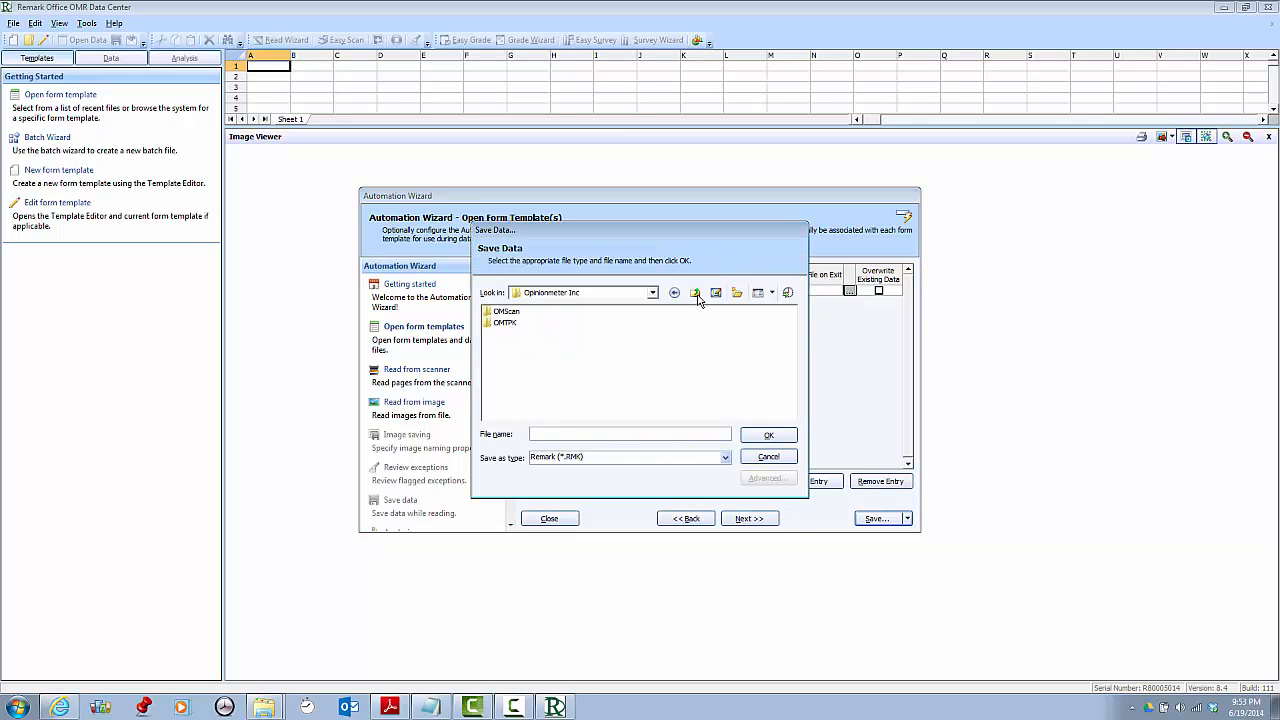
left_click(696, 293)
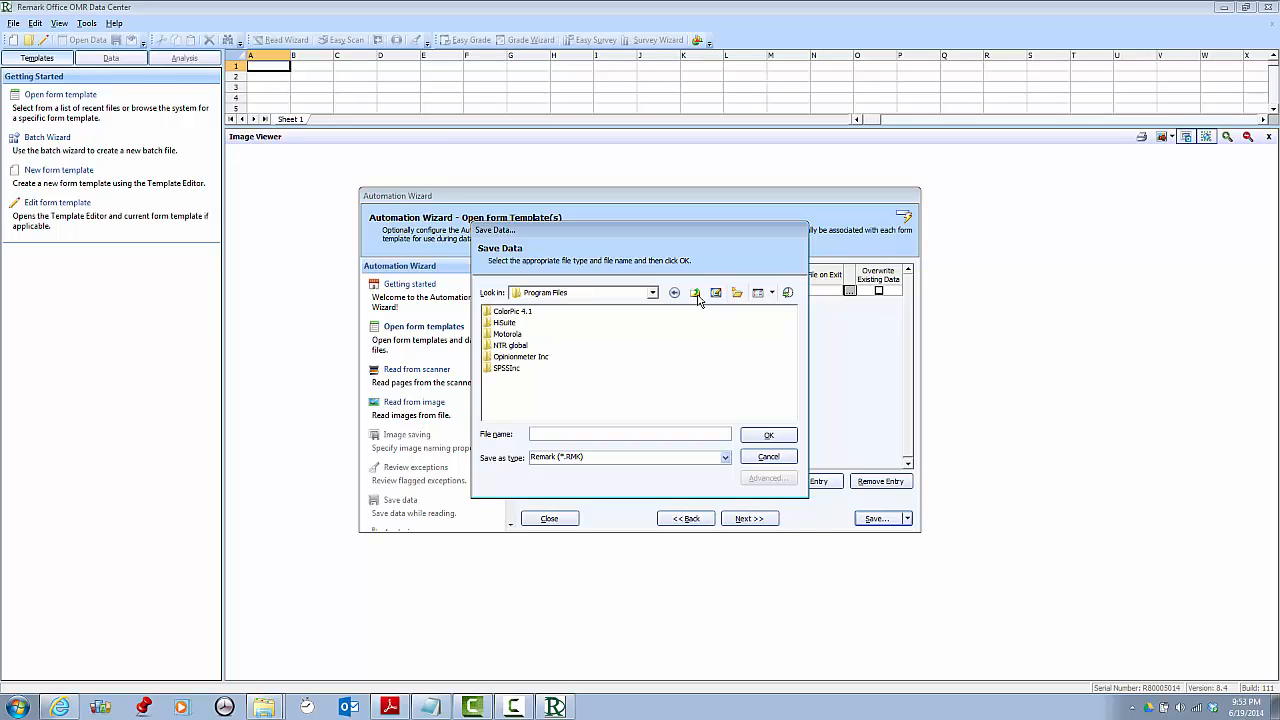
left_click(697, 297)
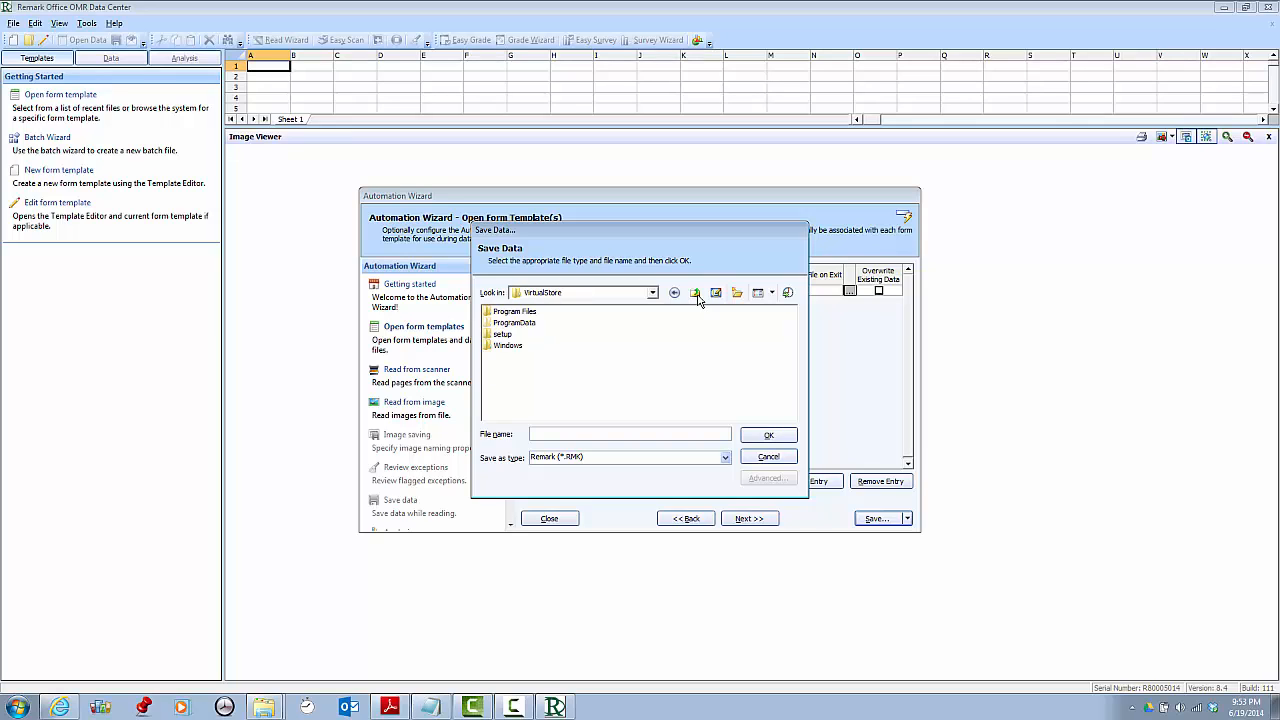
double_click(501, 312)
double_click(502, 357)
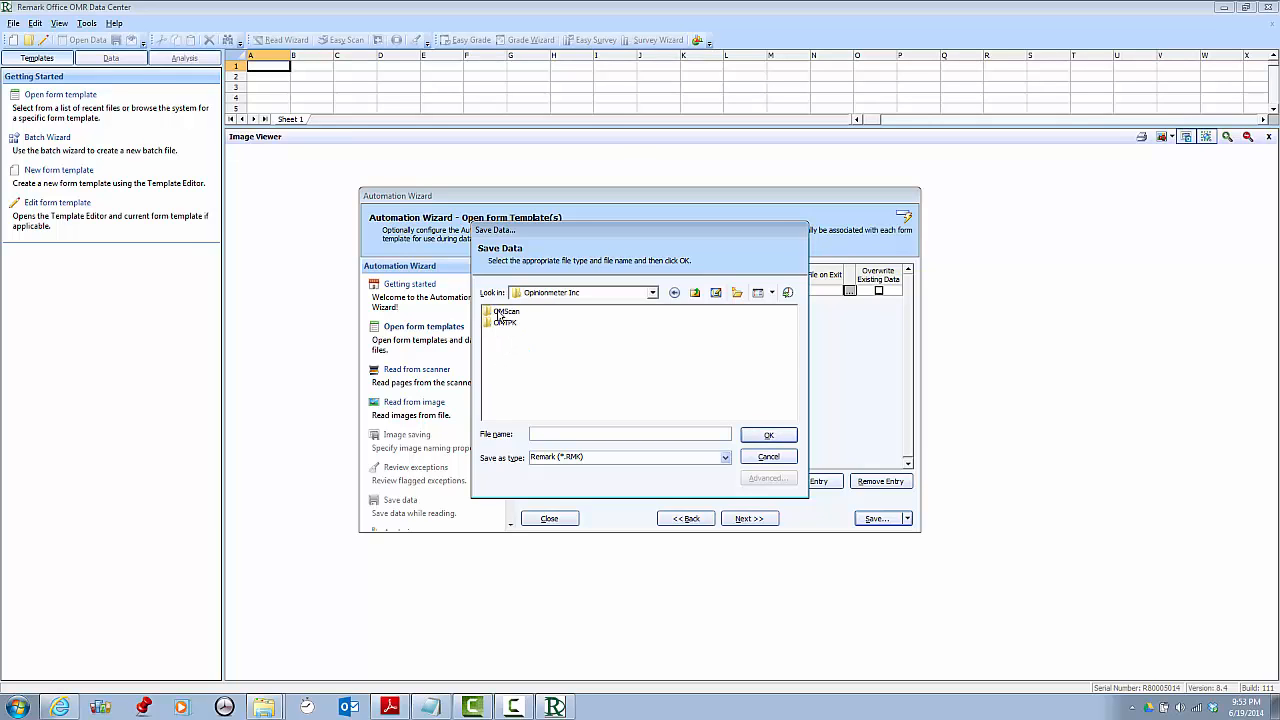
double_click(500, 313)
double_click(500, 313)
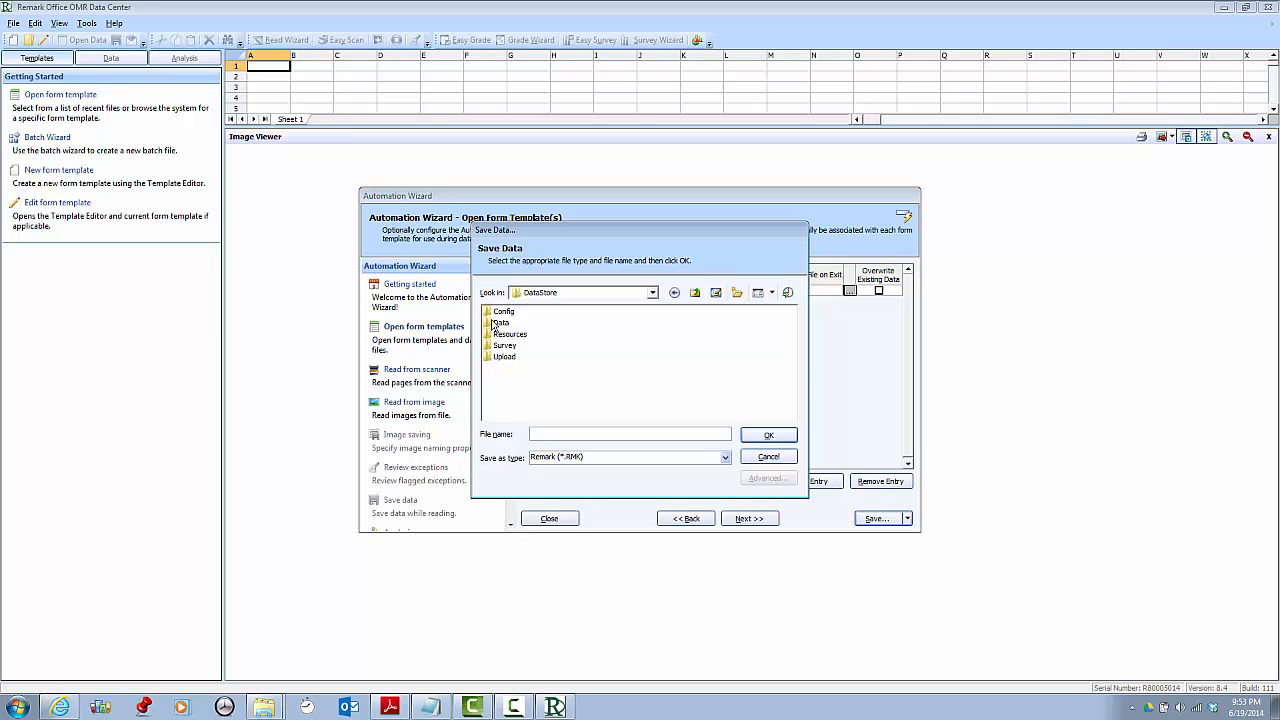
Step: Open the Data folder inside DataStore and name the exit data file Data
left_click(497, 323)
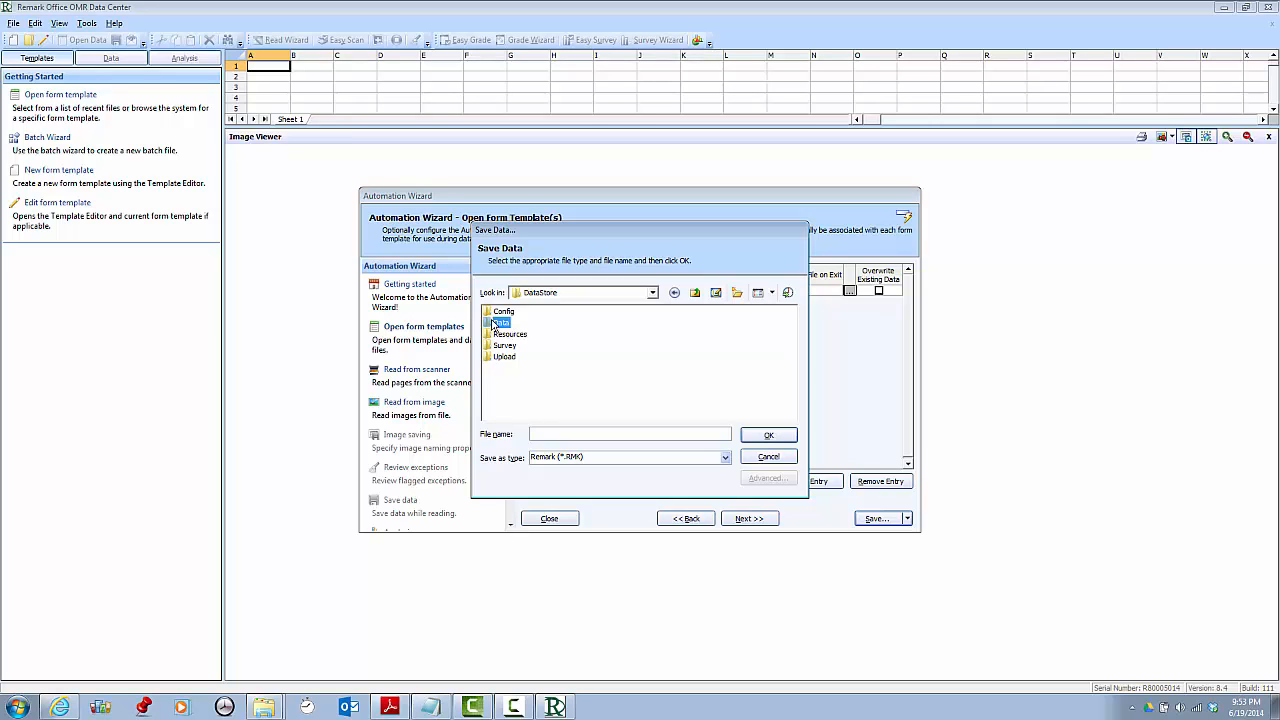
left_click(680, 432)
double_click(495, 323)
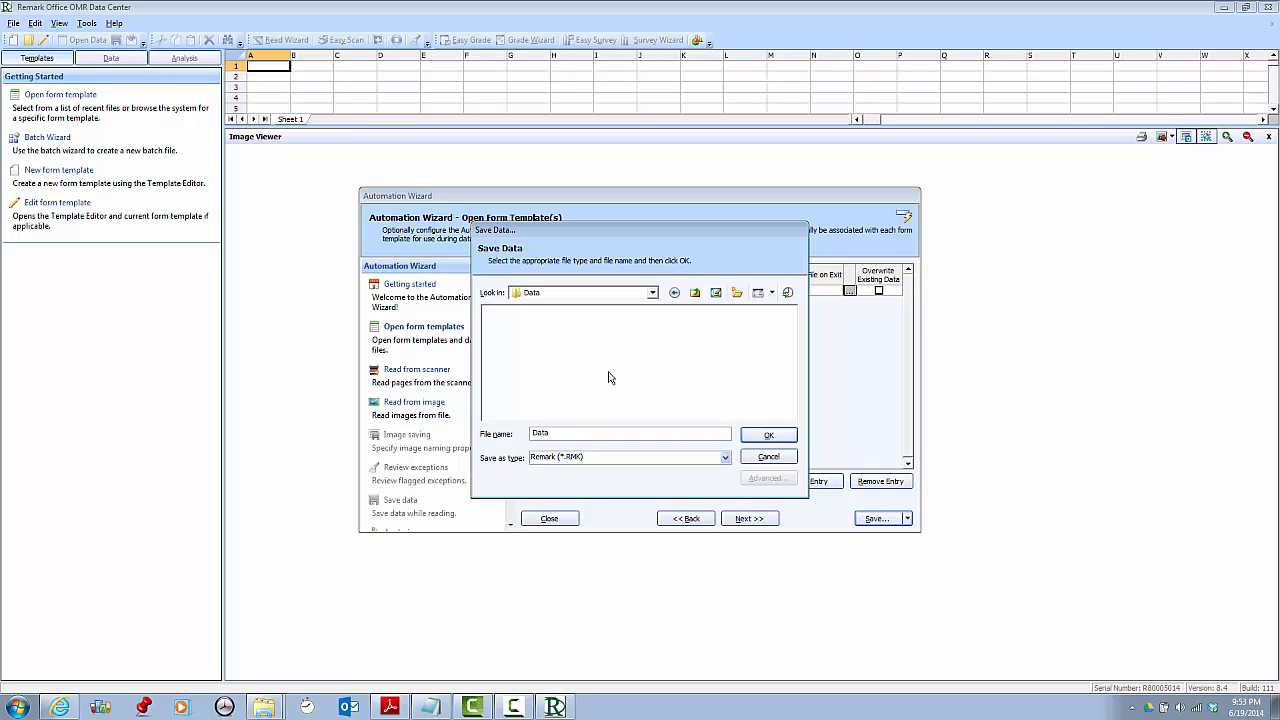
Step: Set the data file type to ASCII [Commas] (*.ASC) with saving of headers turned off, and confirm the file
left_click(726, 458)
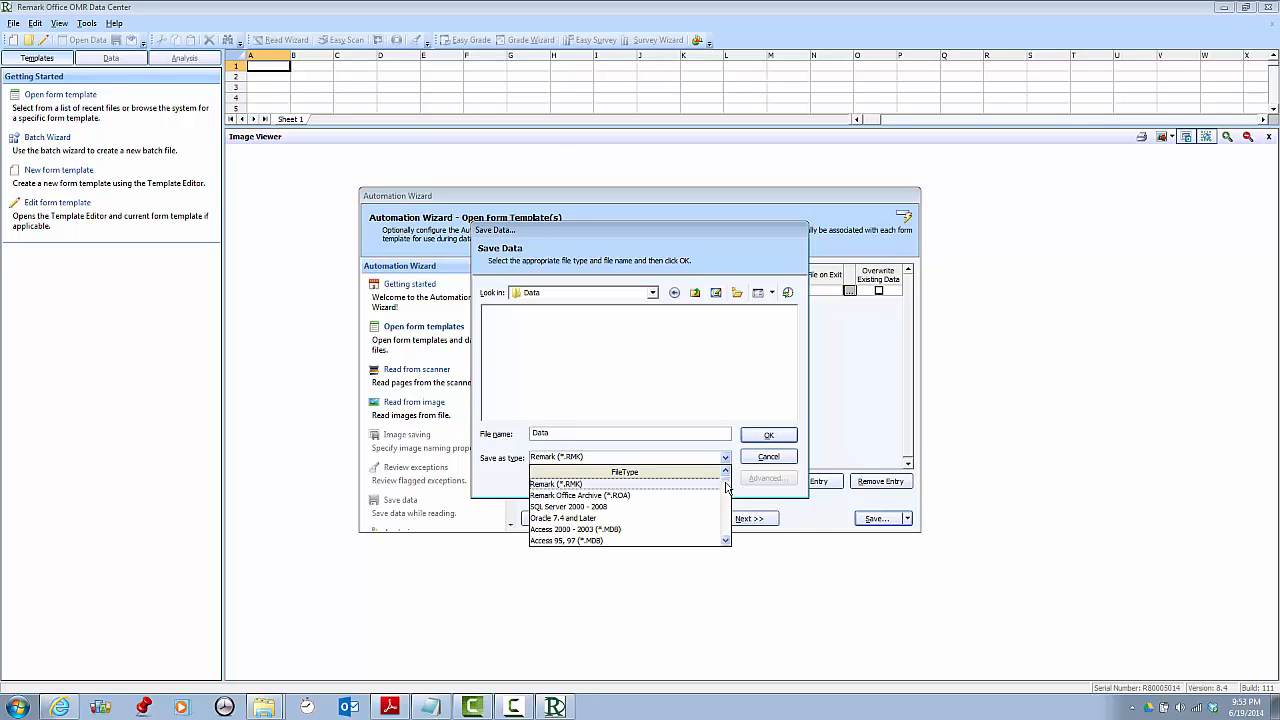
left_click_drag(726, 484, 727, 512)
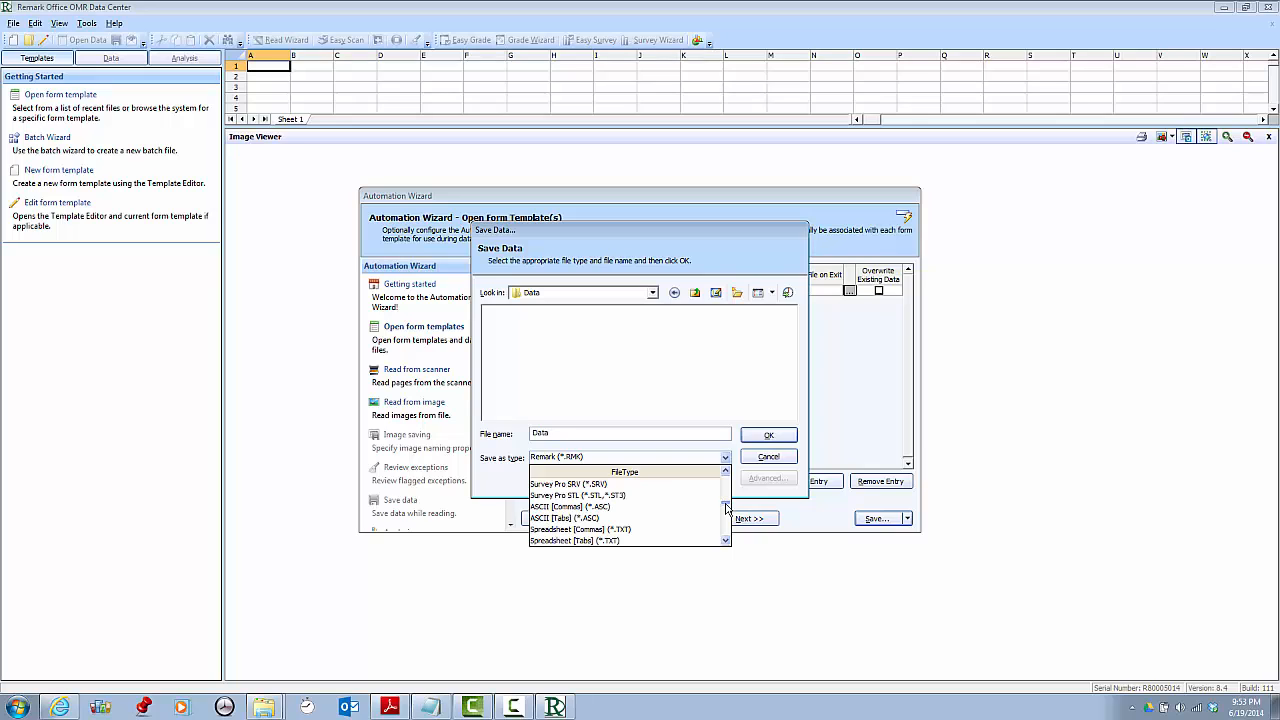
left_click(604, 508)
left_click(535, 475)
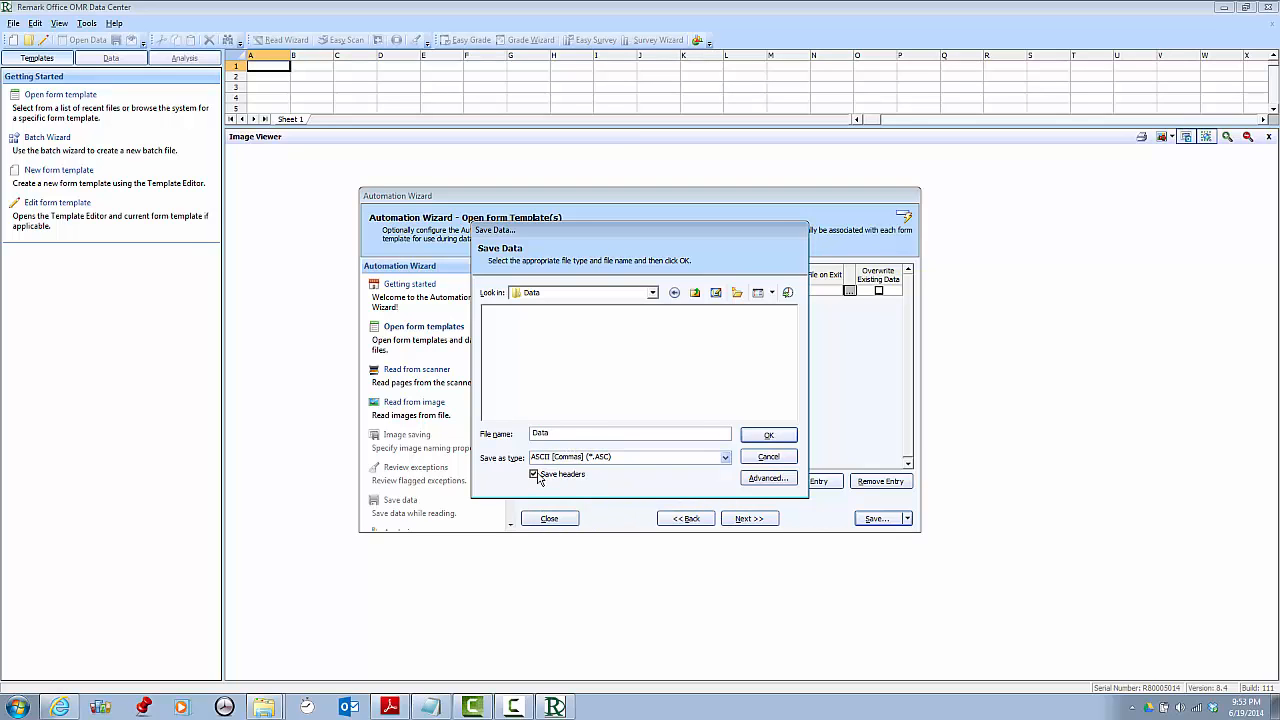
left_click(536, 476)
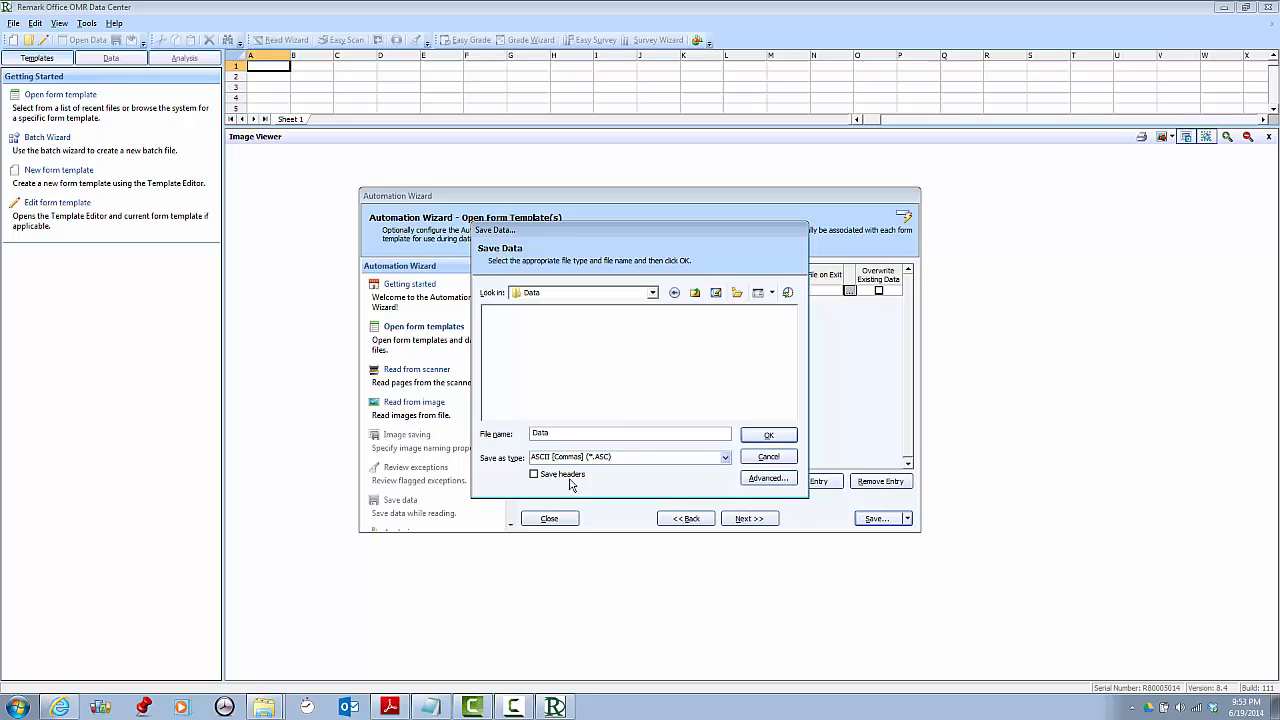
left_click(768, 435)
Step: Enable overwriting existing data for the form template entry and continue past the scanner settings without enabling scanner reading
left_click(877, 291)
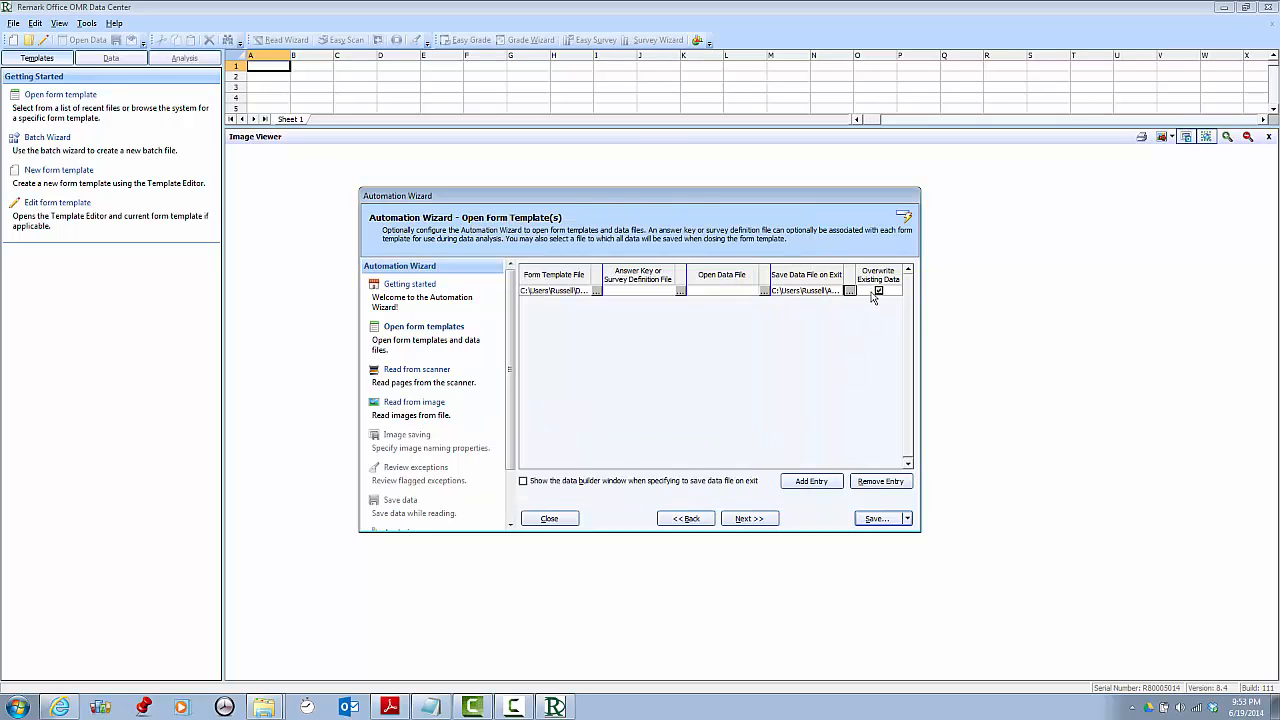
left_click(879, 291)
left_click(743, 522)
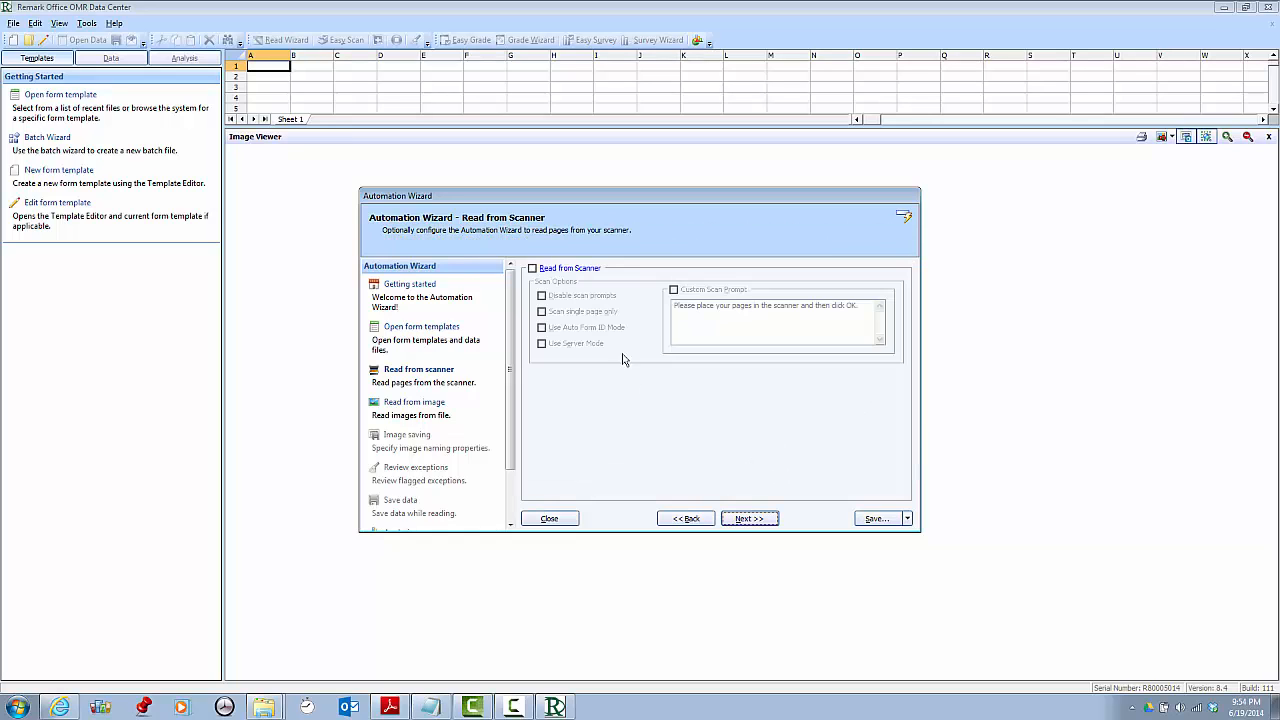
left_click(748, 519)
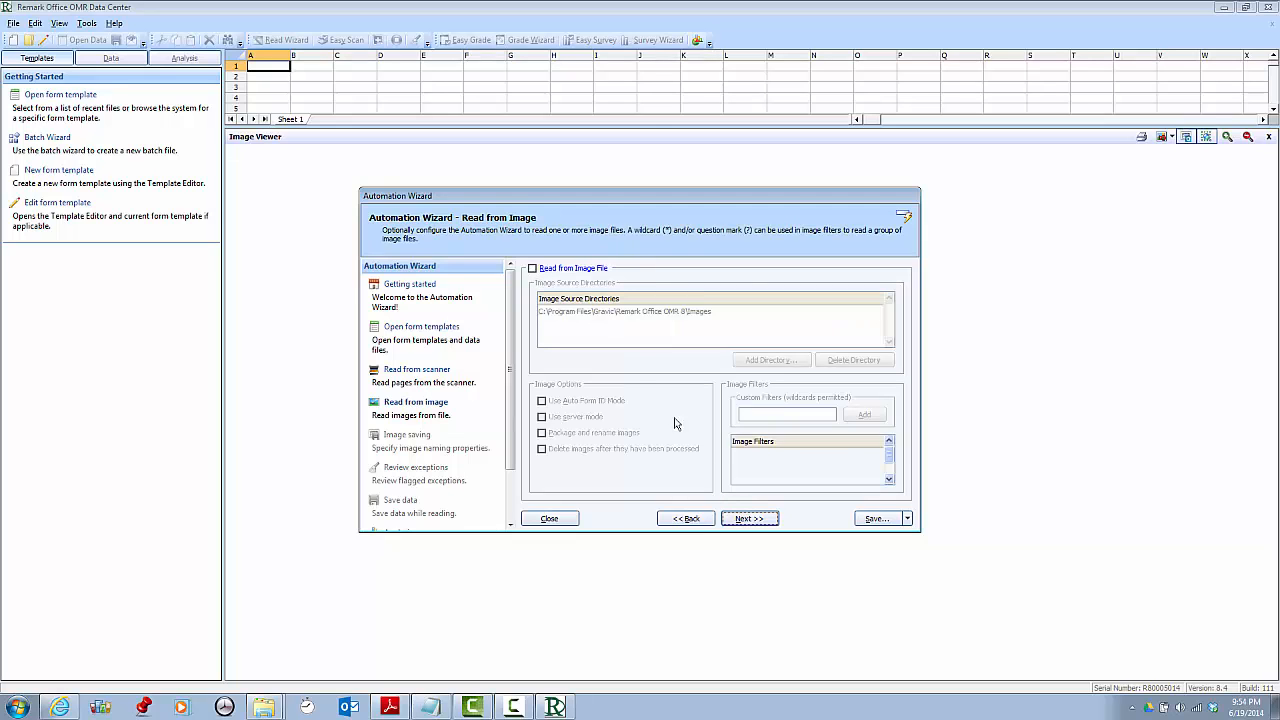
Step: Enable reading from image files and delete the default Remark Office OMR 8\Images source directory
left_click(533, 268)
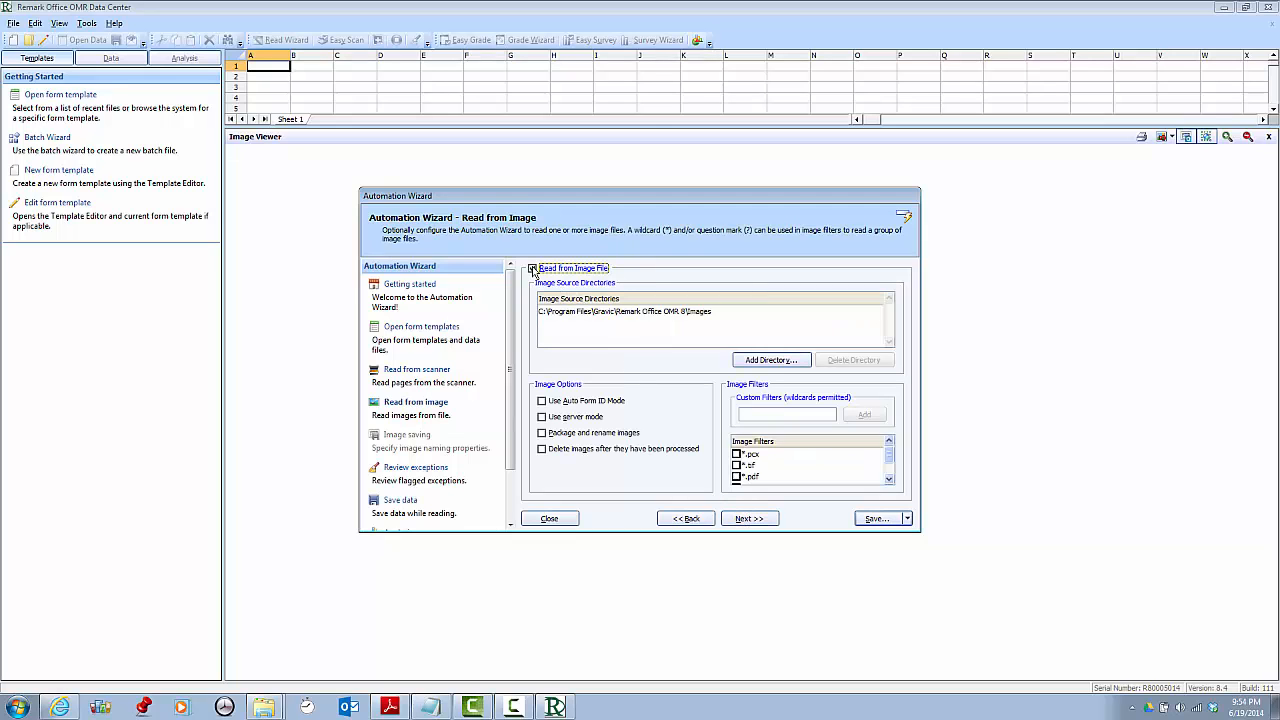
left_click(588, 314)
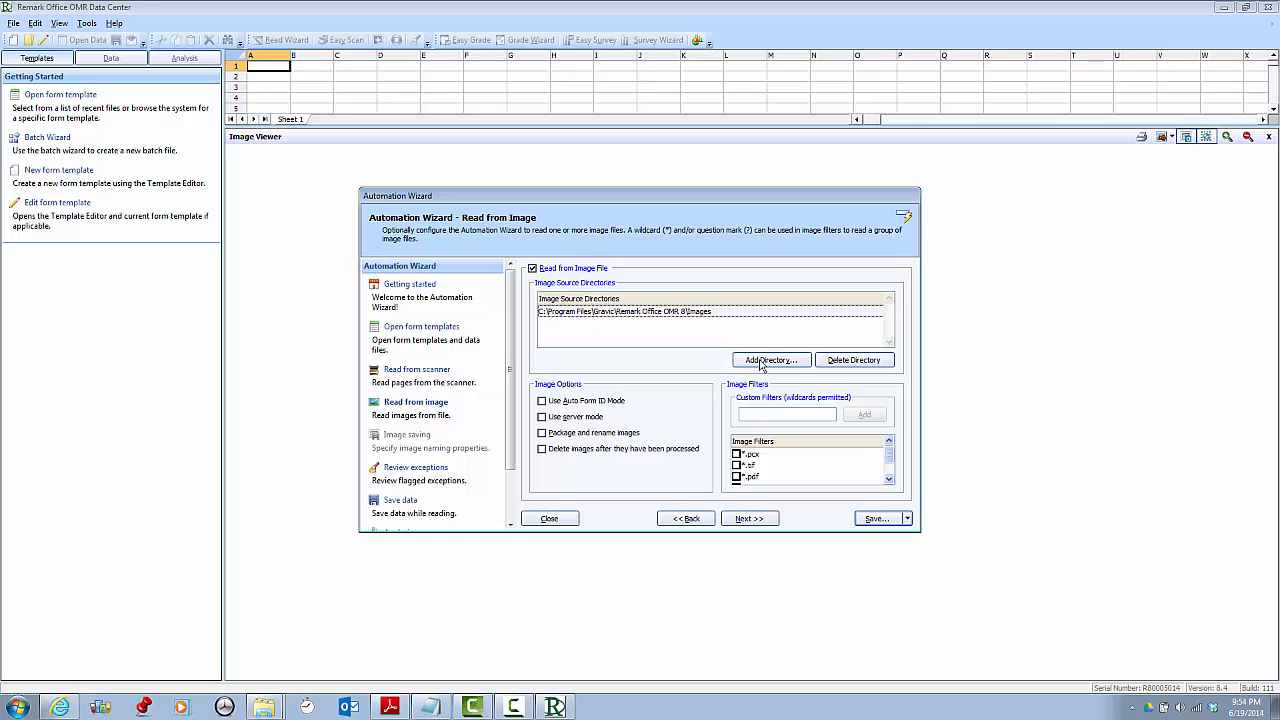
left_click(838, 363)
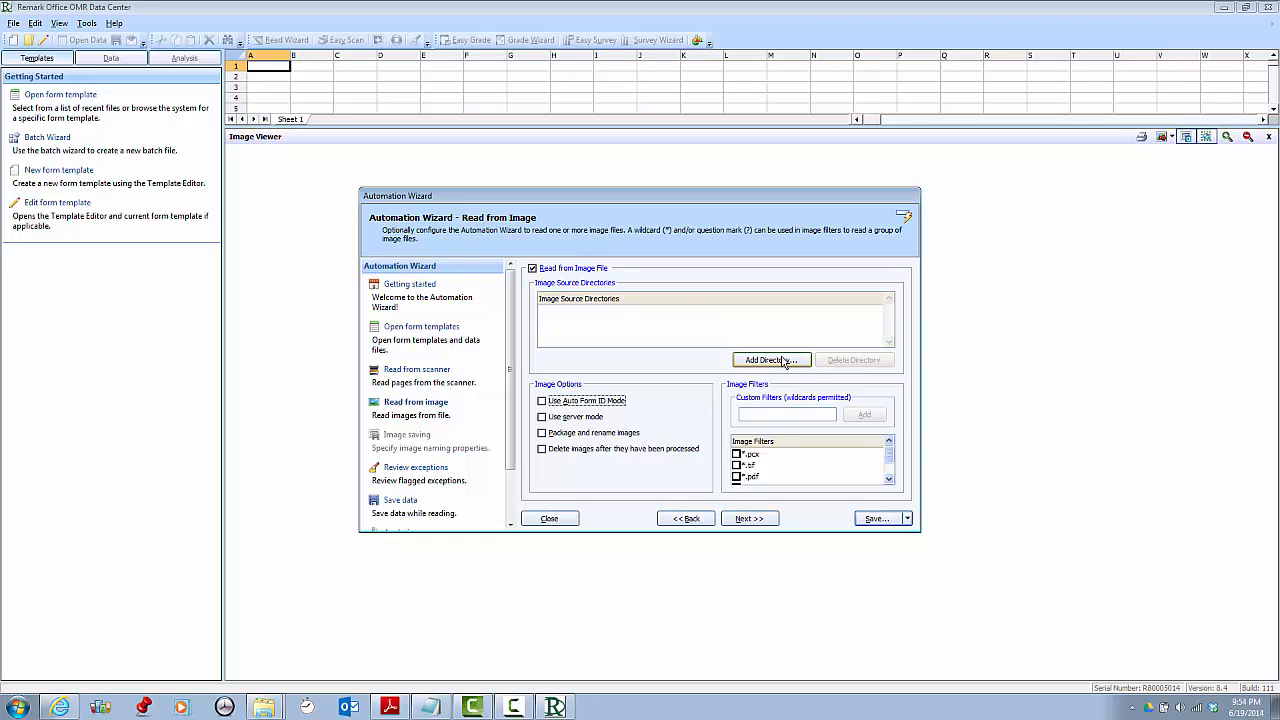
Step: Start adding an image source directory and browse the user profile to AppData\Local\VirtualStore
left_click(786, 362)
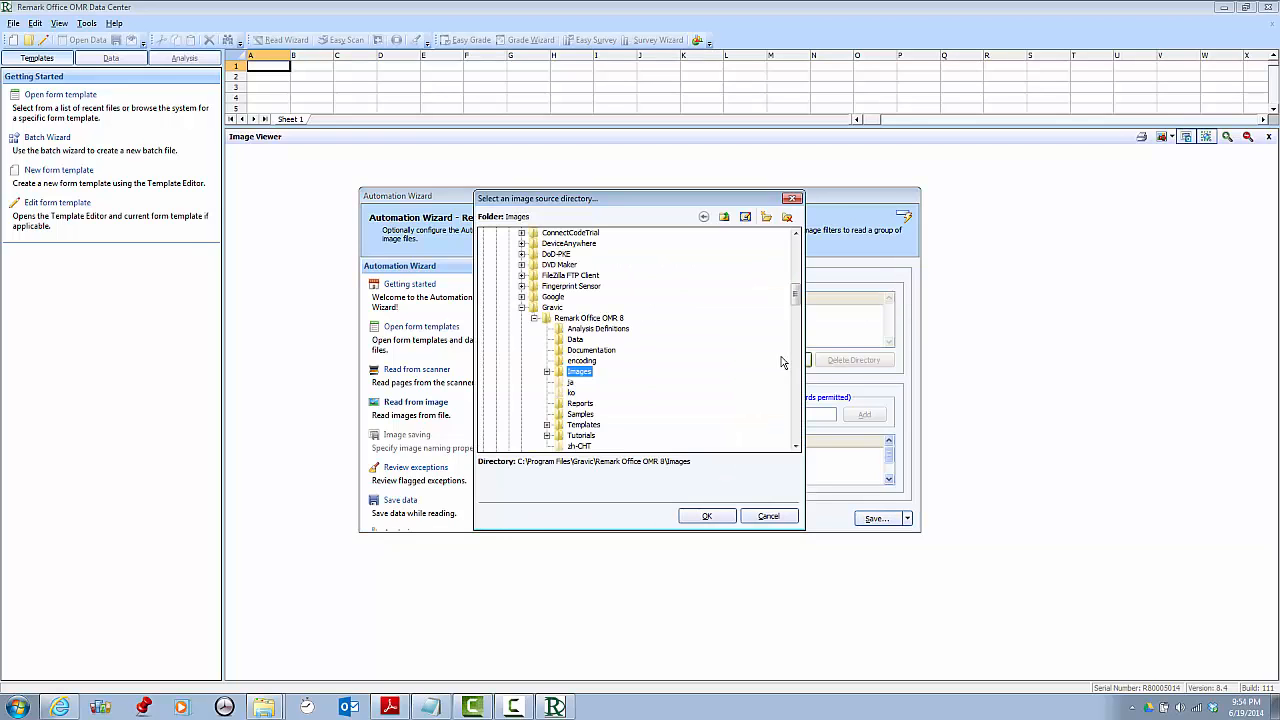
scroll(655, 332, "up", 10)
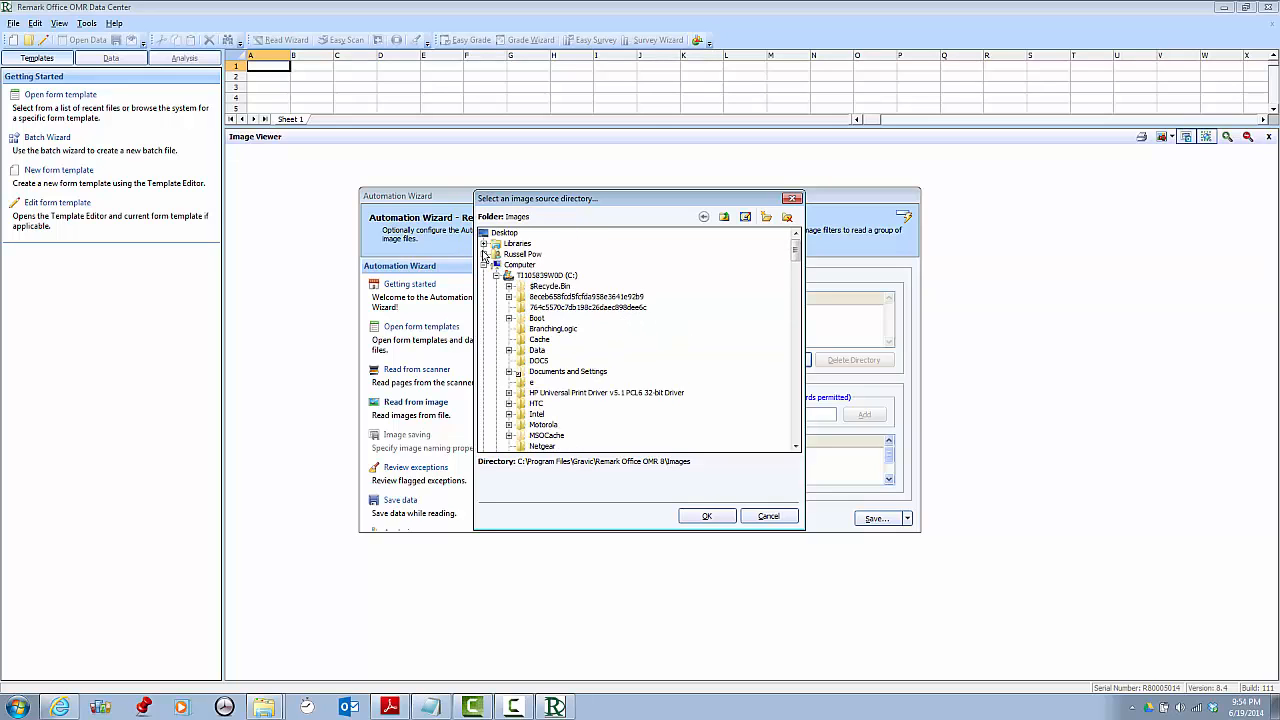
left_click(485, 255)
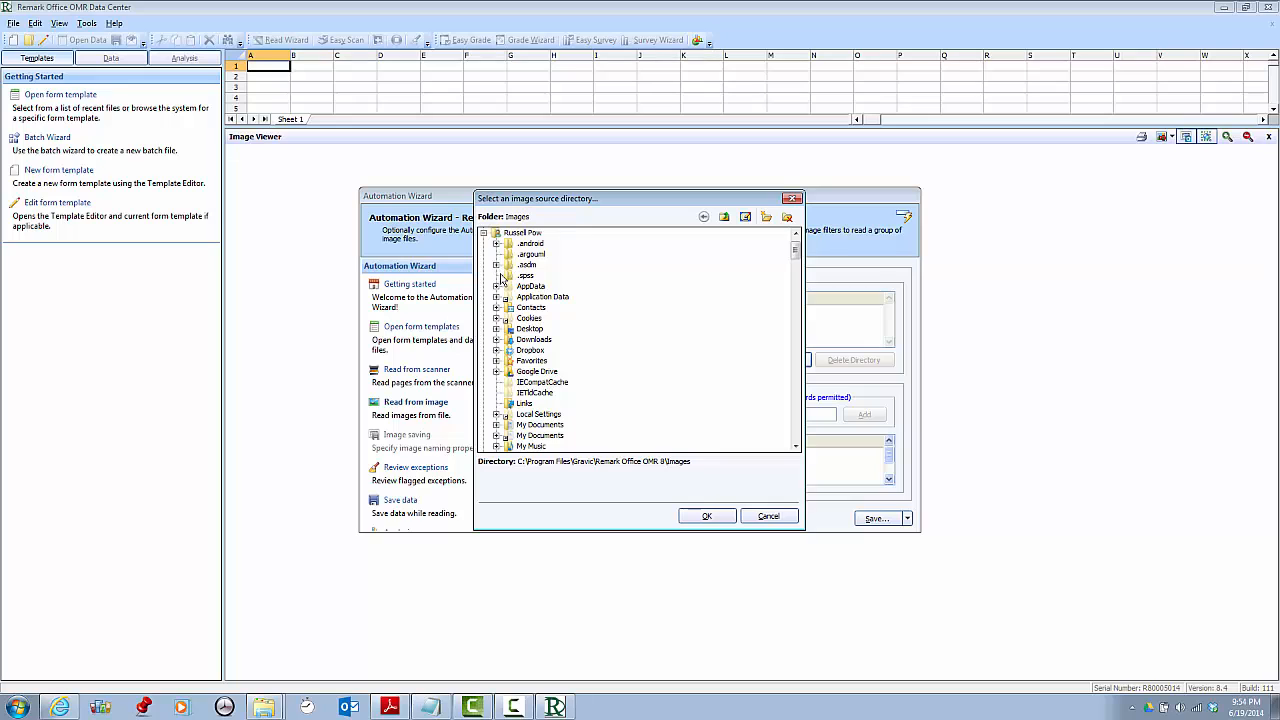
left_click(496, 286)
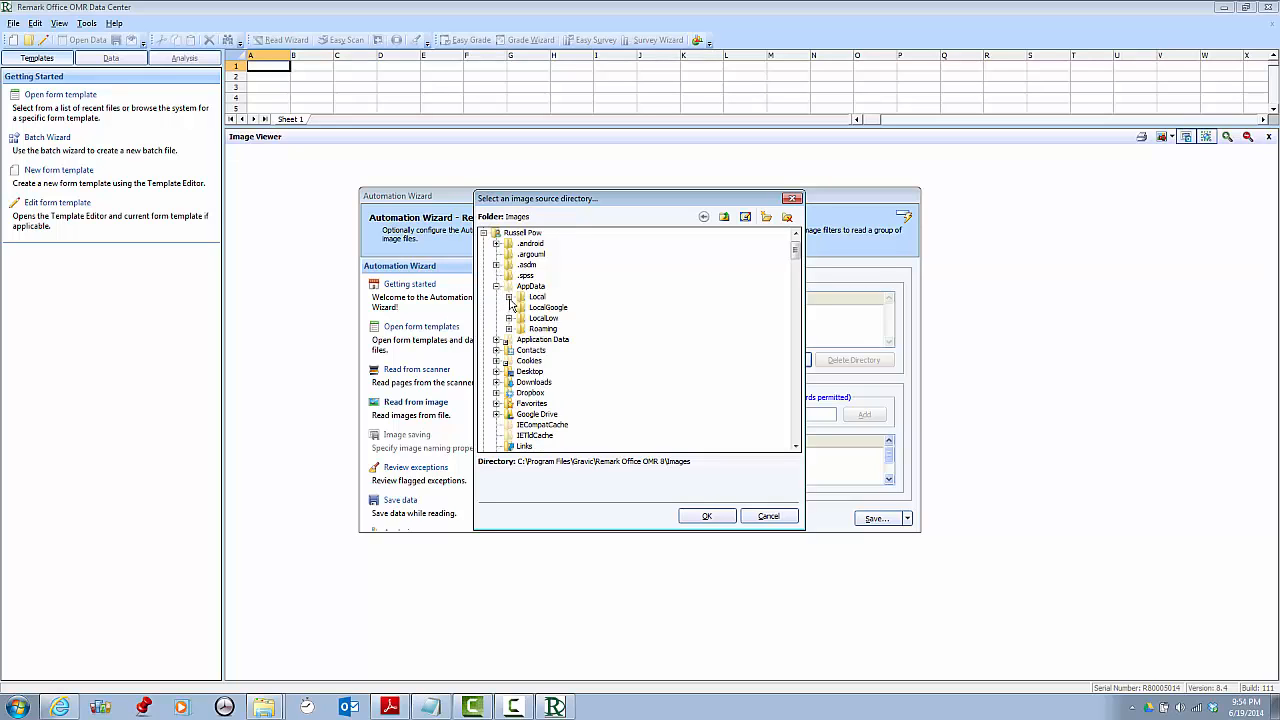
left_click(509, 297)
left_click(549, 320)
key("v")
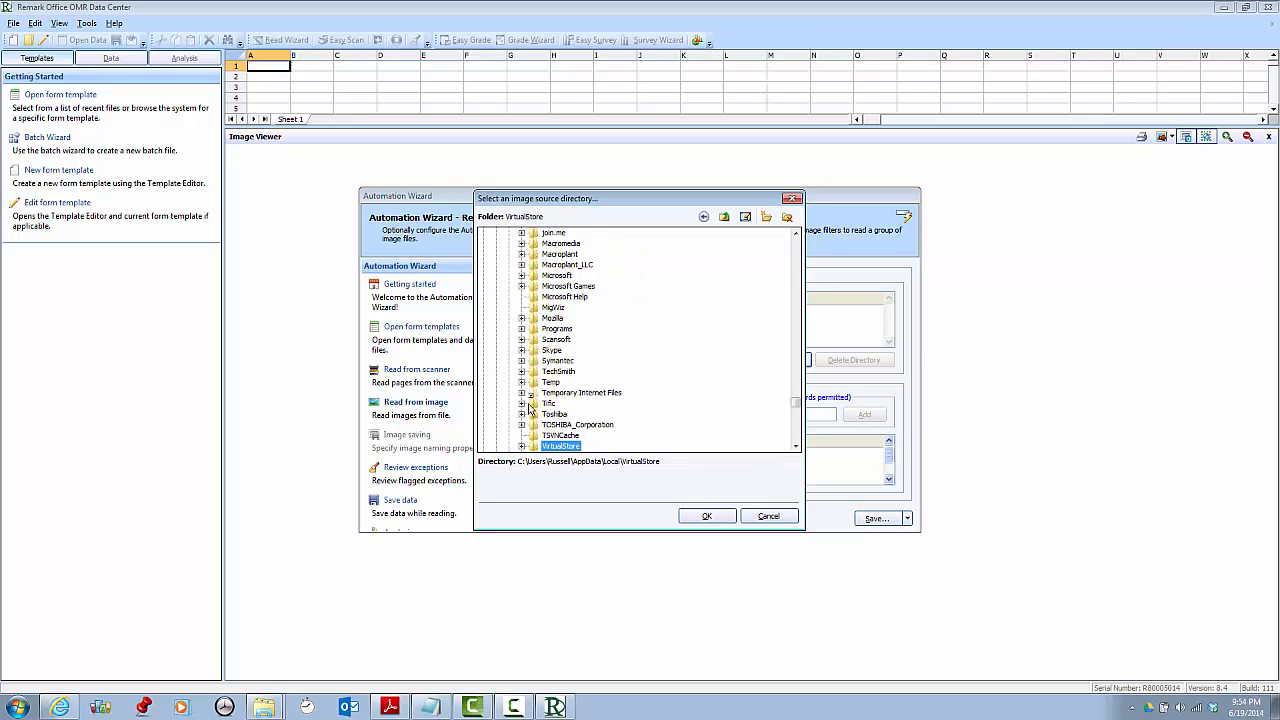
Step: Add Program Files\Opinionmeter Inc\OMScan\DataStore\Upload under VirtualStore as the image source directory
left_click(521, 446)
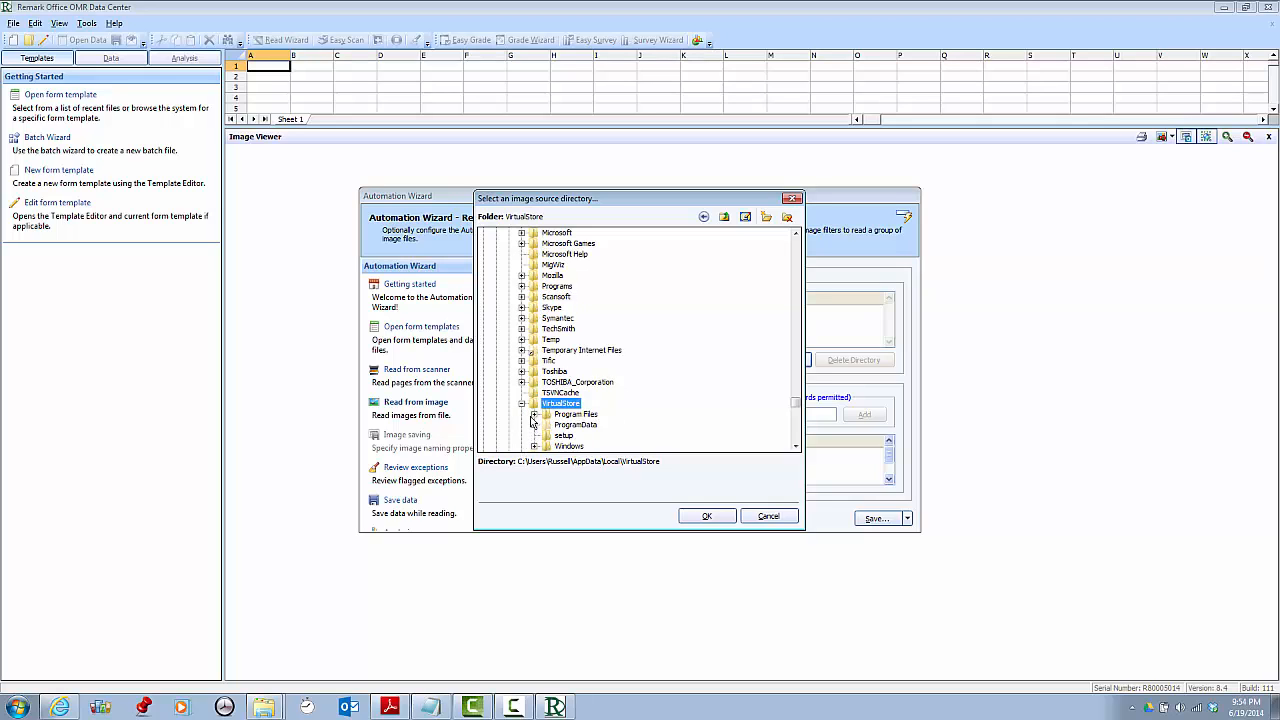
left_click(534, 415)
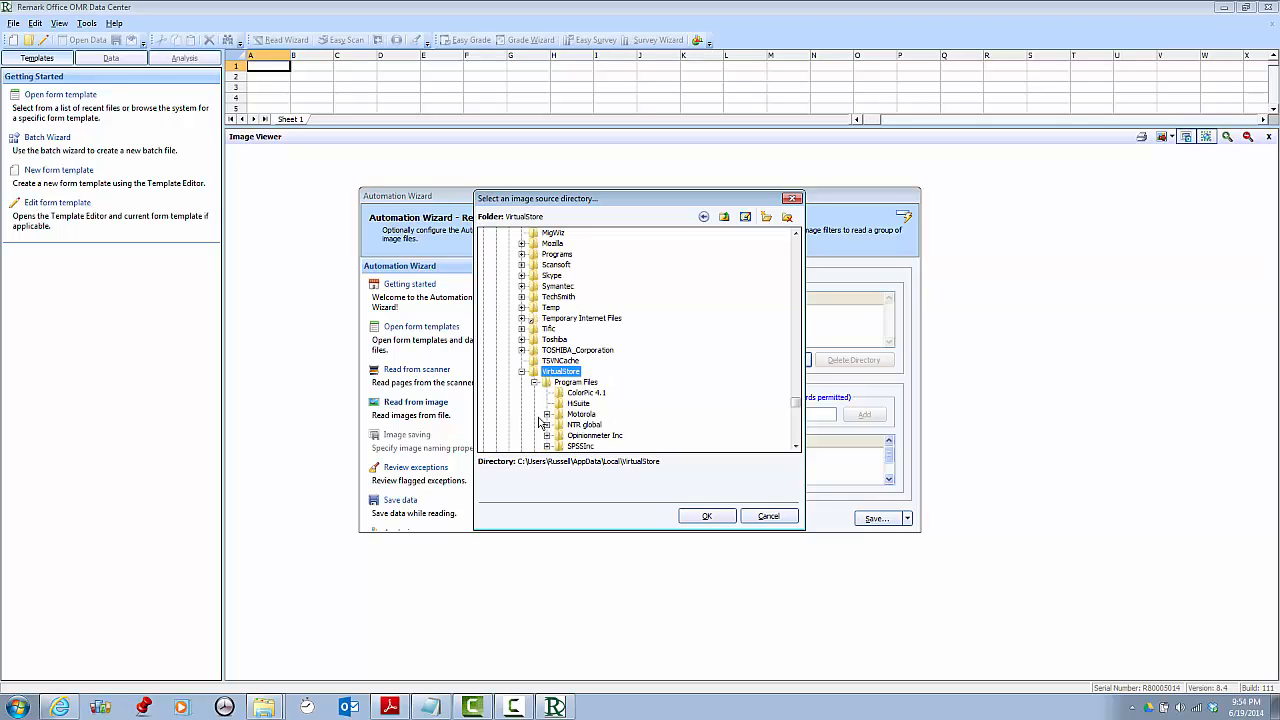
left_click(547, 436)
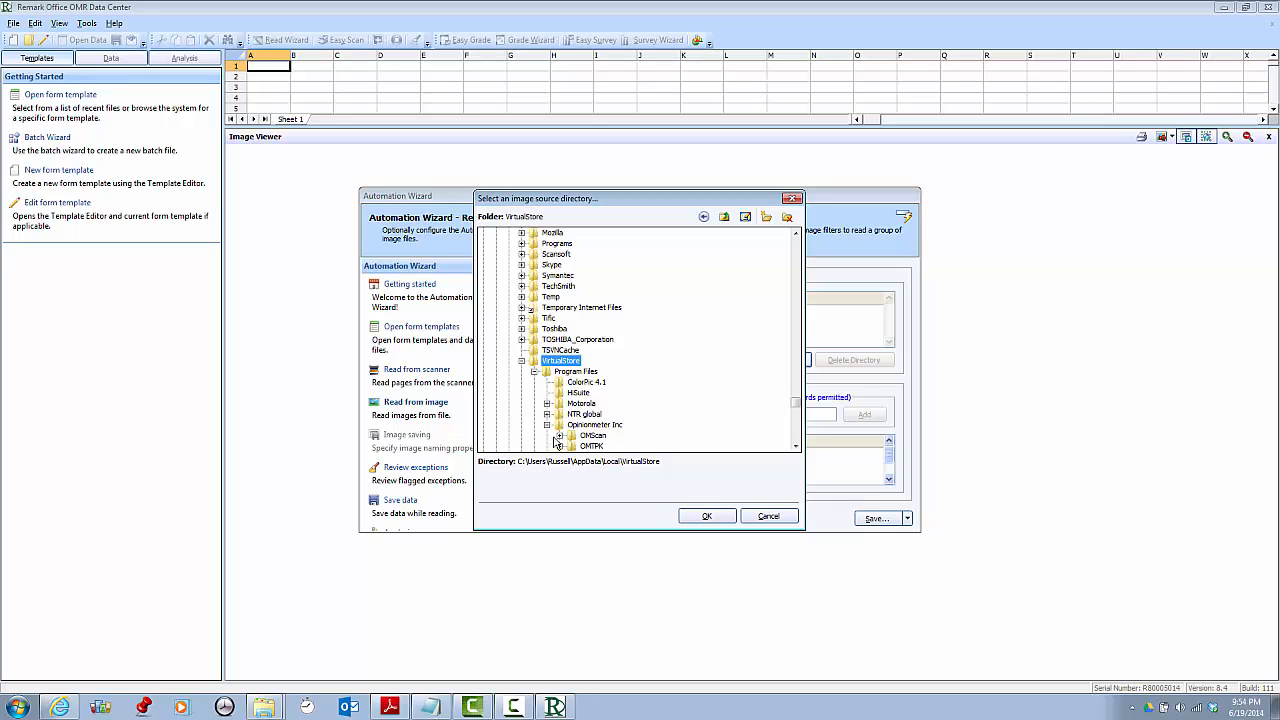
left_click(560, 436)
scroll(596, 444, "down", 1)
left_click(572, 414)
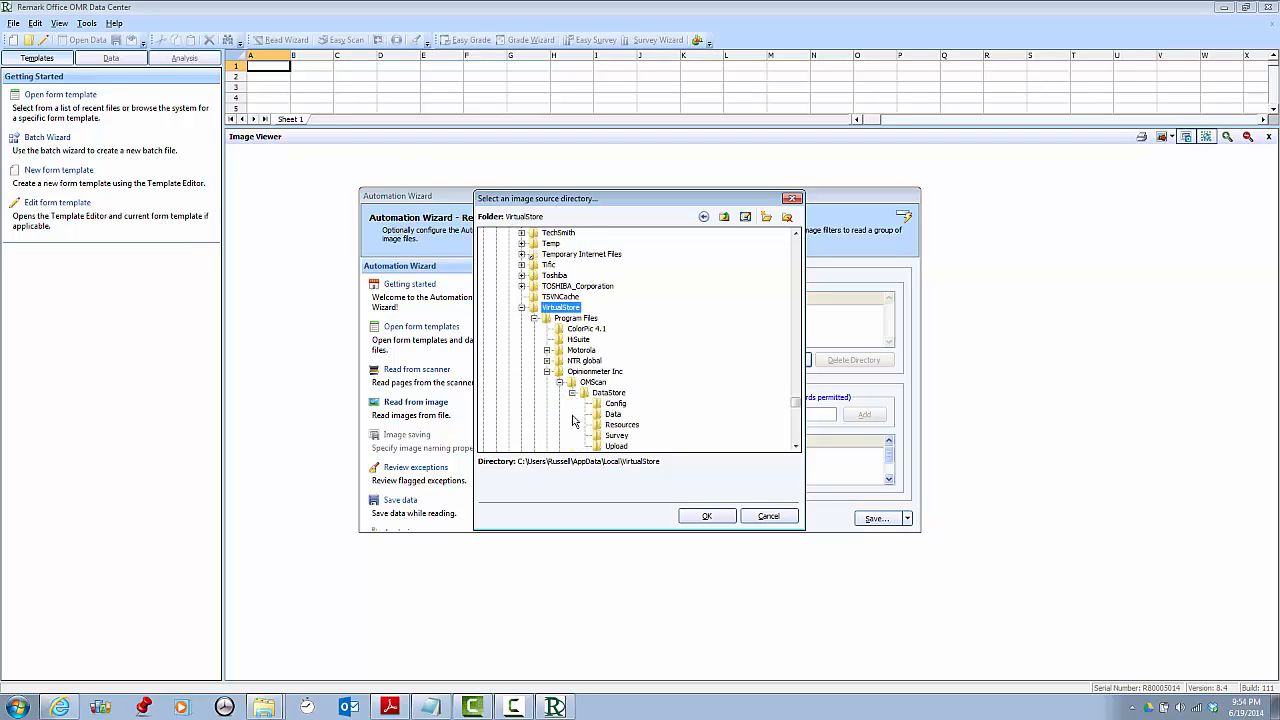
scroll(620, 438, "down", 2)
left_click(616, 414)
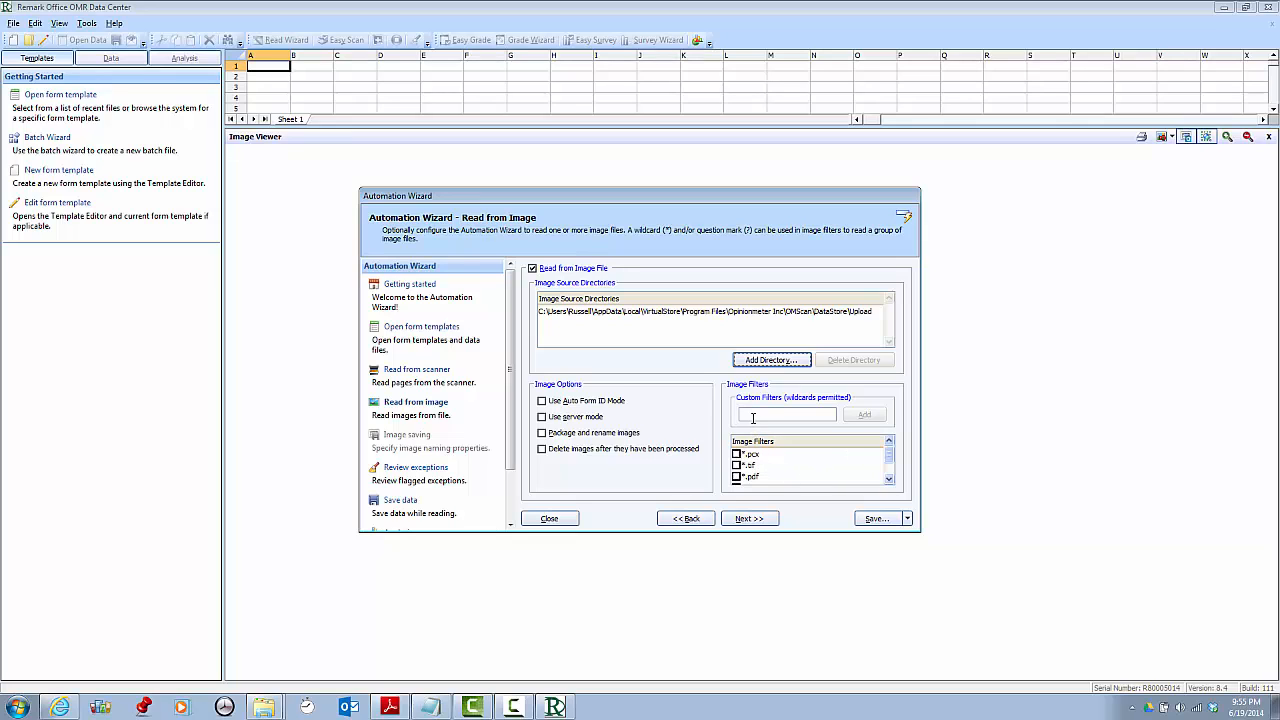
Step: Select the *.pdf image filter and continue to the Review and Reject Exceptions settings
left_click(741, 480)
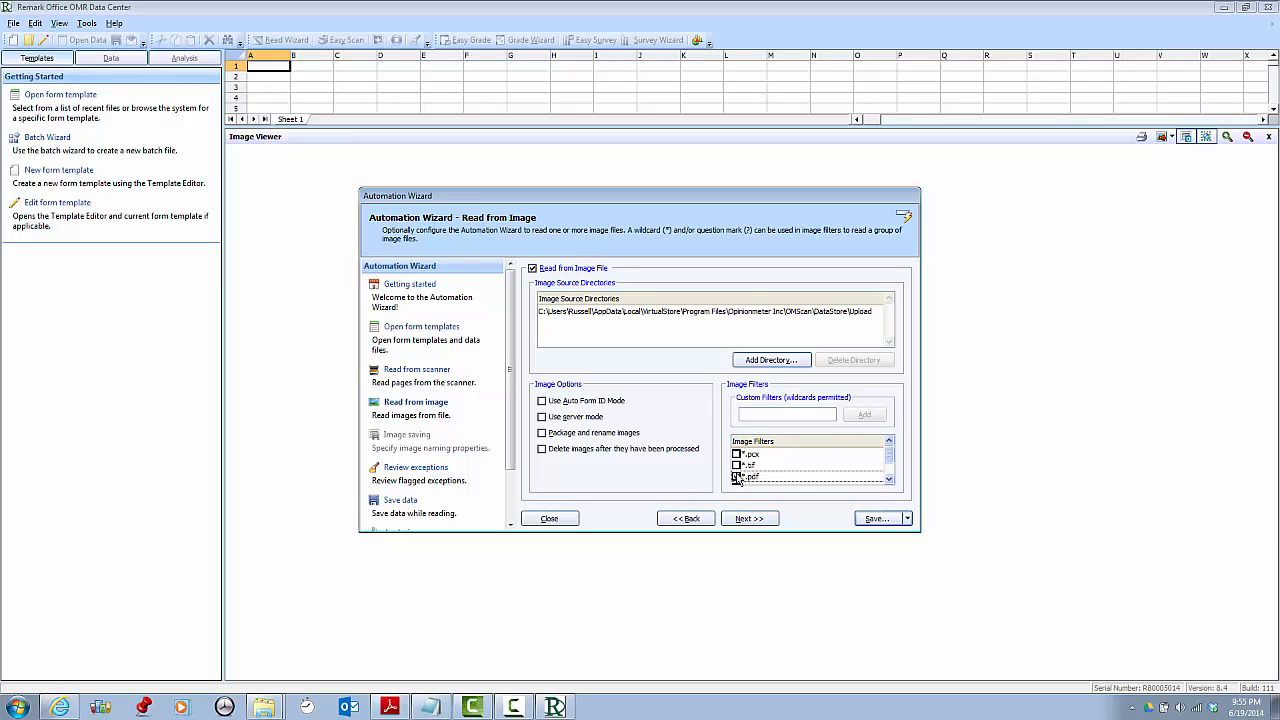
left_click(746, 481)
left_click(754, 521)
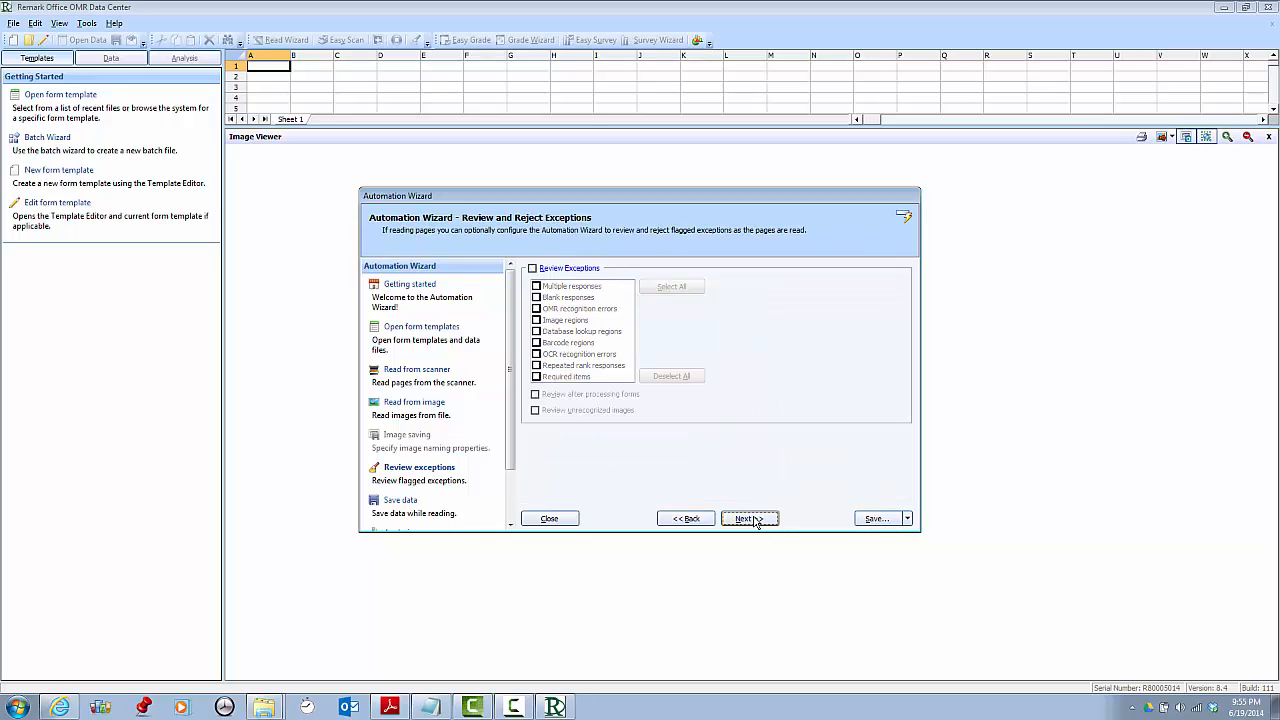
Step: Enable exception review for multiple responses, OMR recognition errors, repeated rank responses and required items
left_click(532, 268)
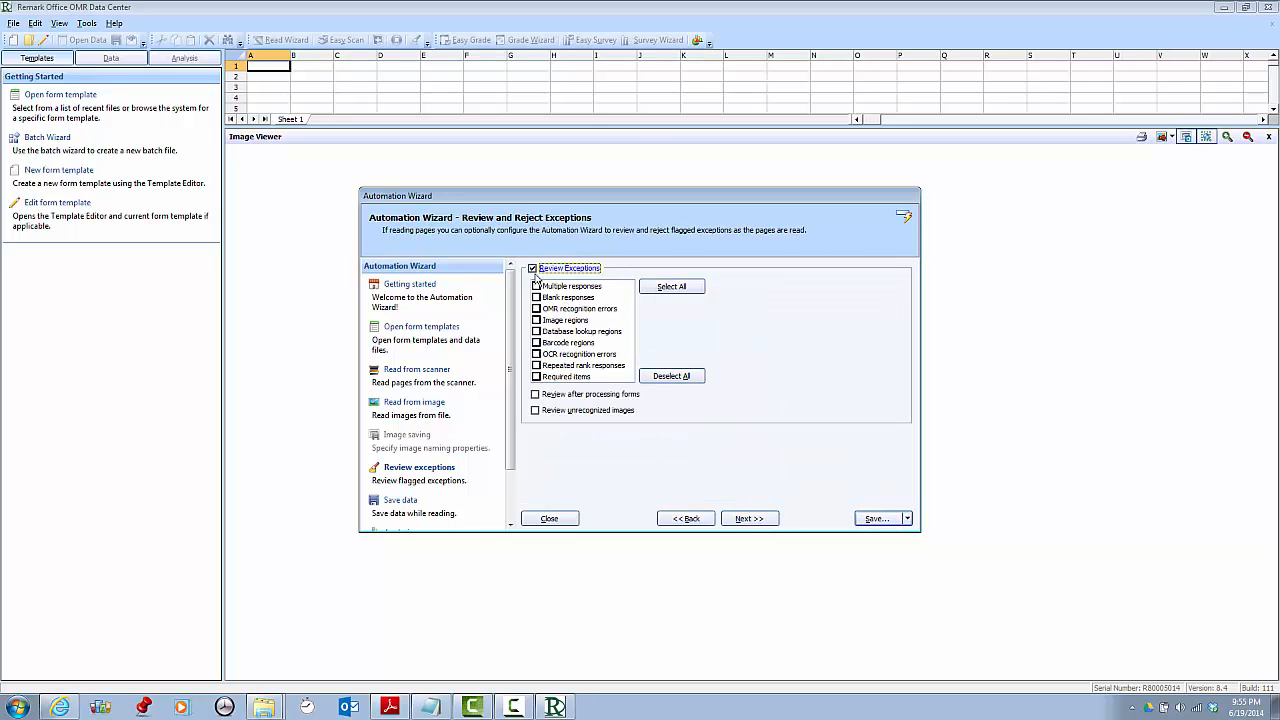
left_click(540, 287)
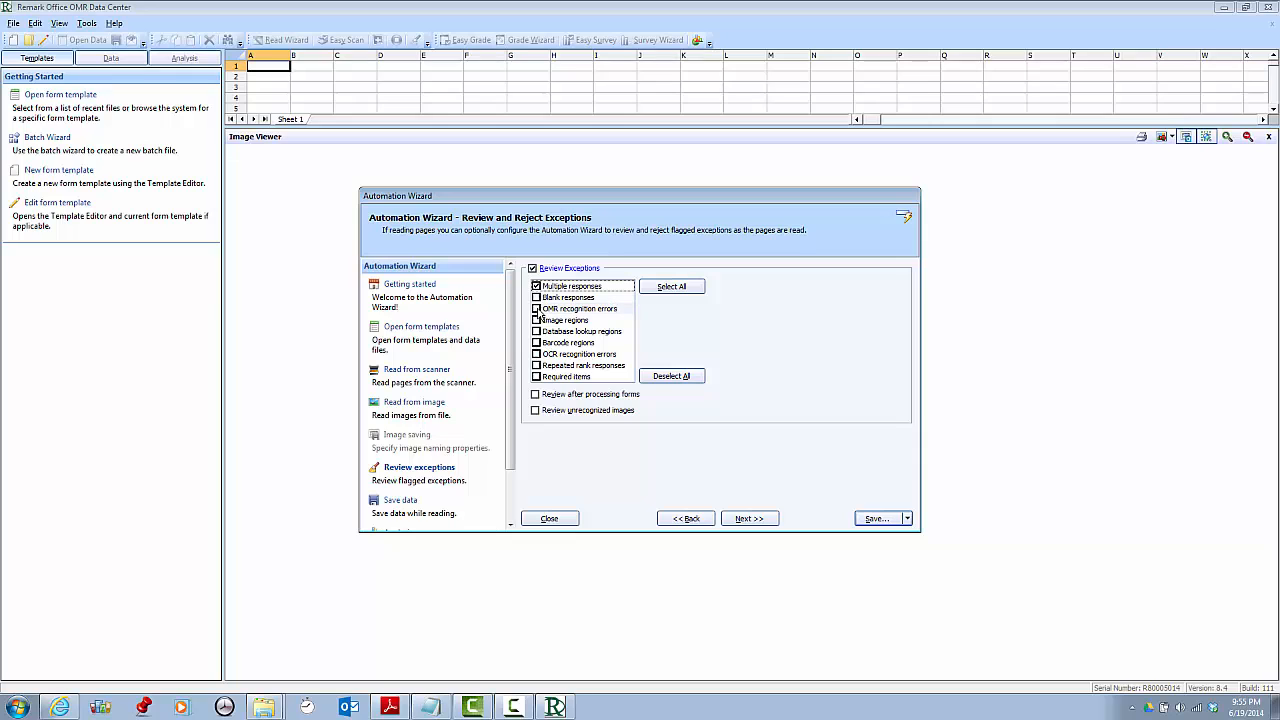
left_click(537, 309)
left_click(538, 365)
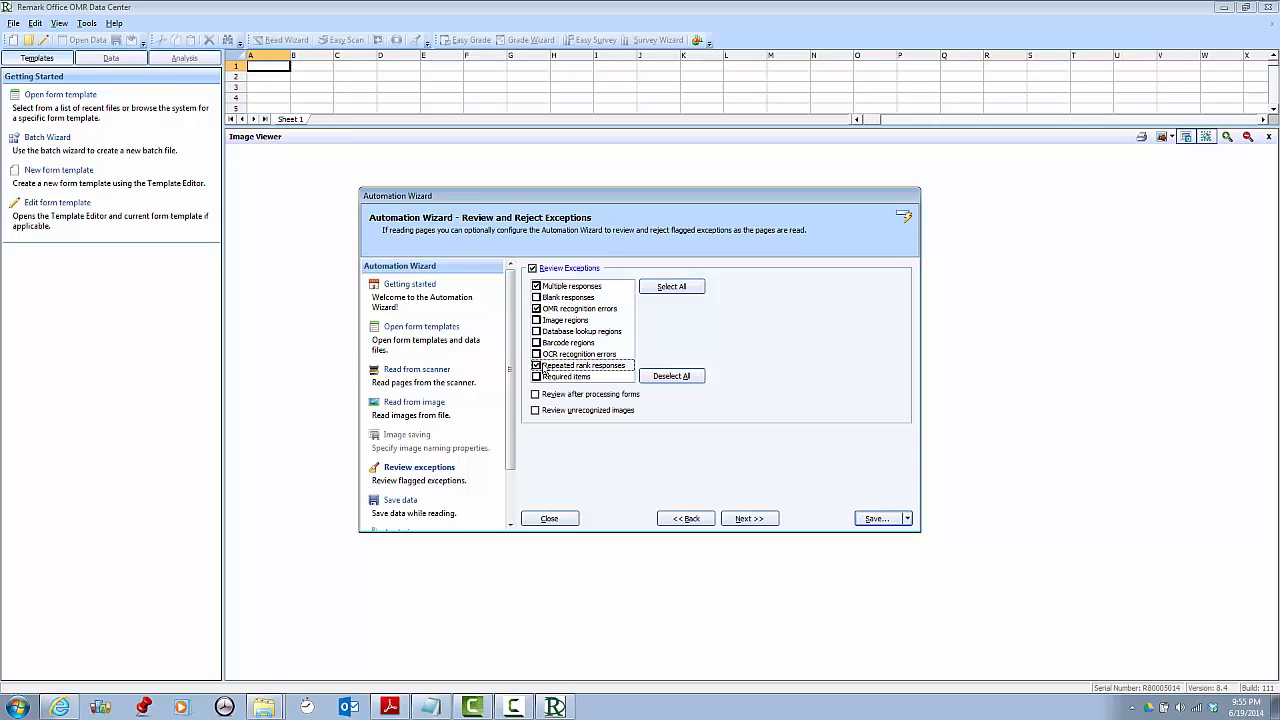
left_click(538, 377)
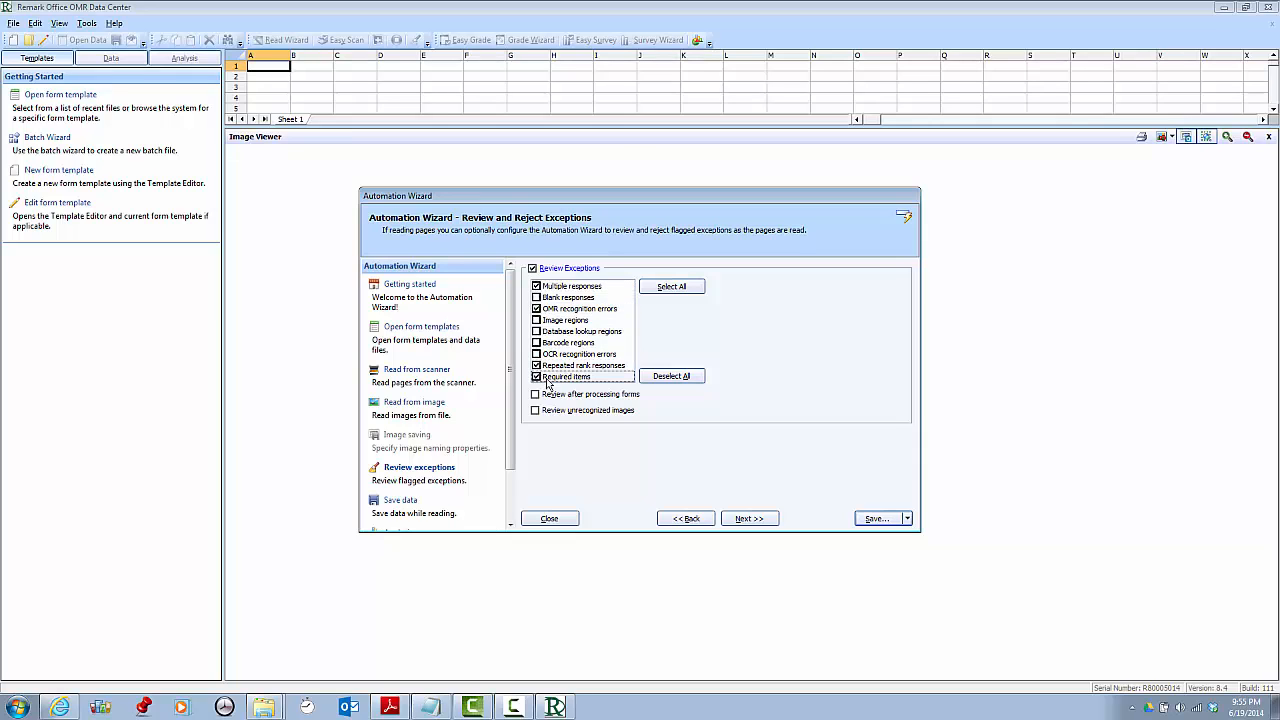
Step: Save the automation file as Paper Sample in the Training\Paper Sample folder
left_click(866, 520)
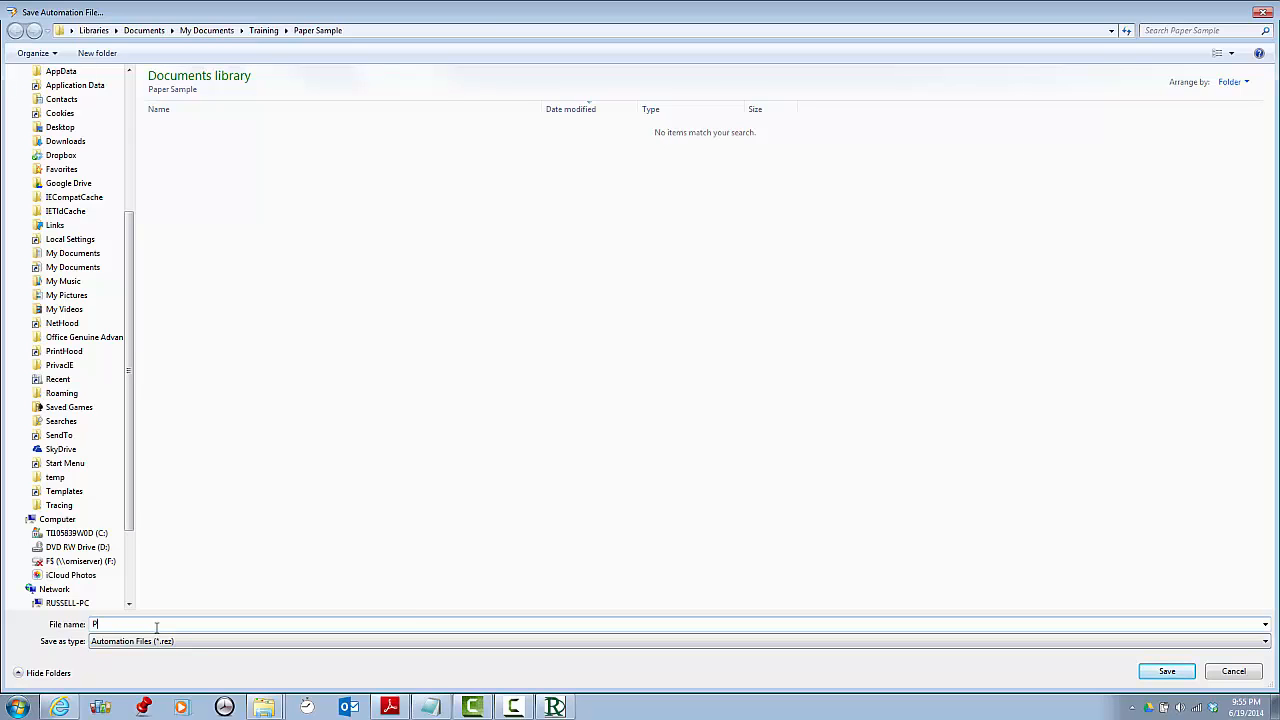
type("aper")
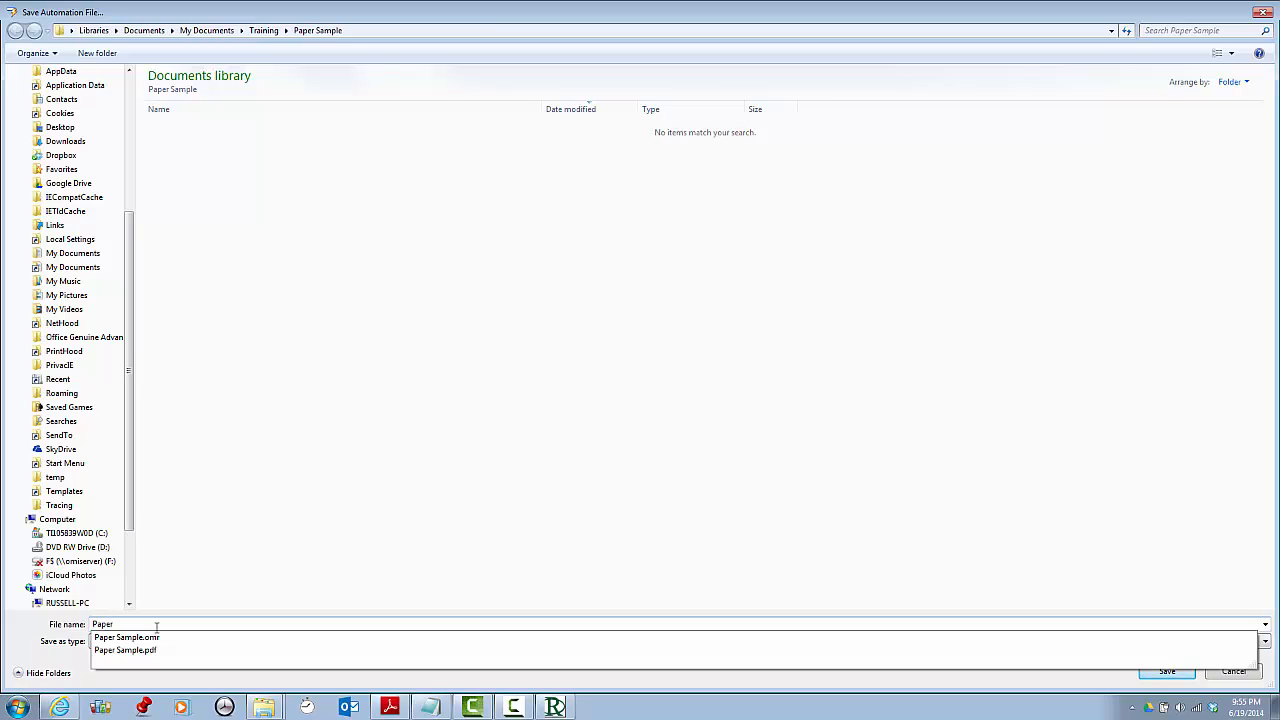
type(" Sample")
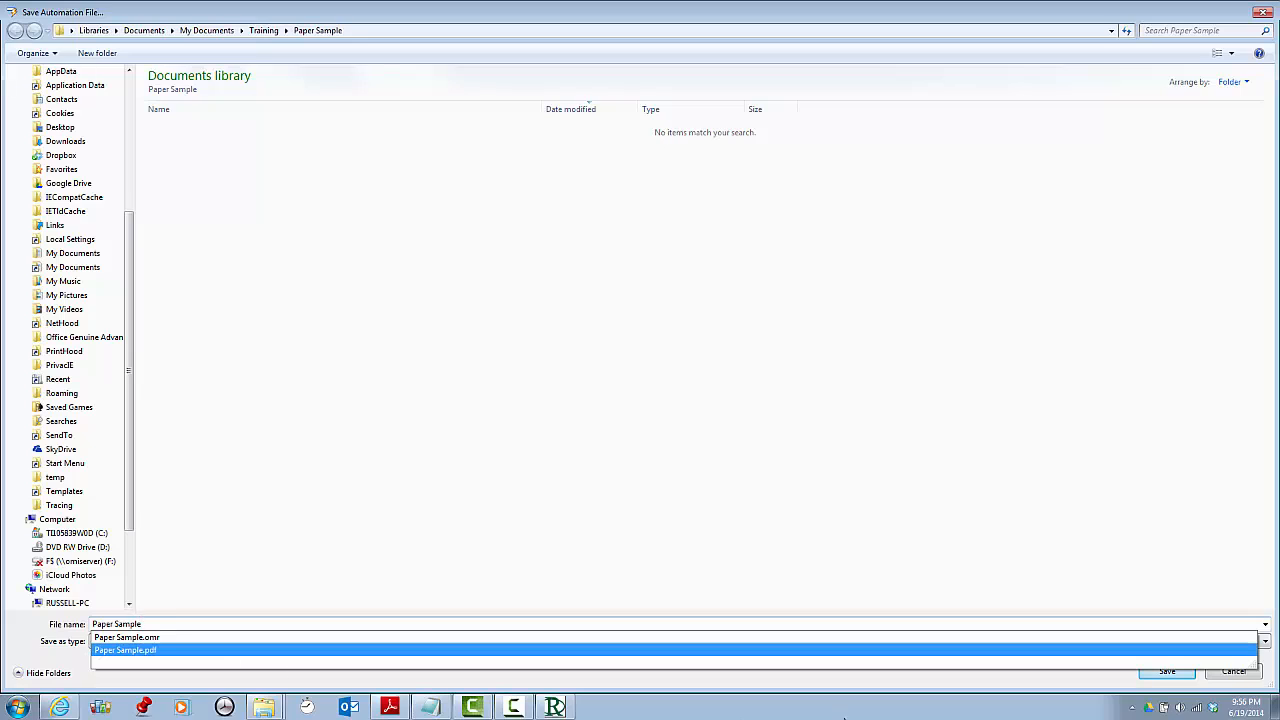
left_click(1150, 586)
left_click(1167, 672)
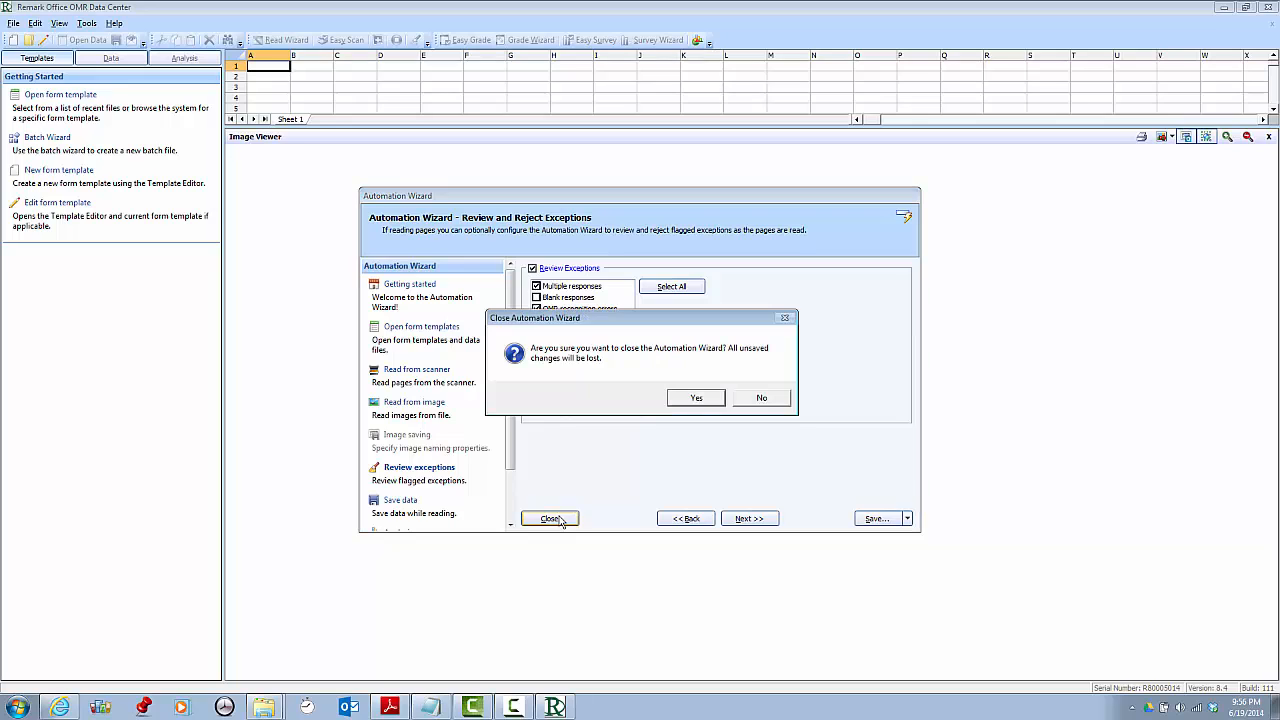
Step: Close the Automation Wizard, confirming the exit, and quit Remark Office OMR
left_click(552, 518)
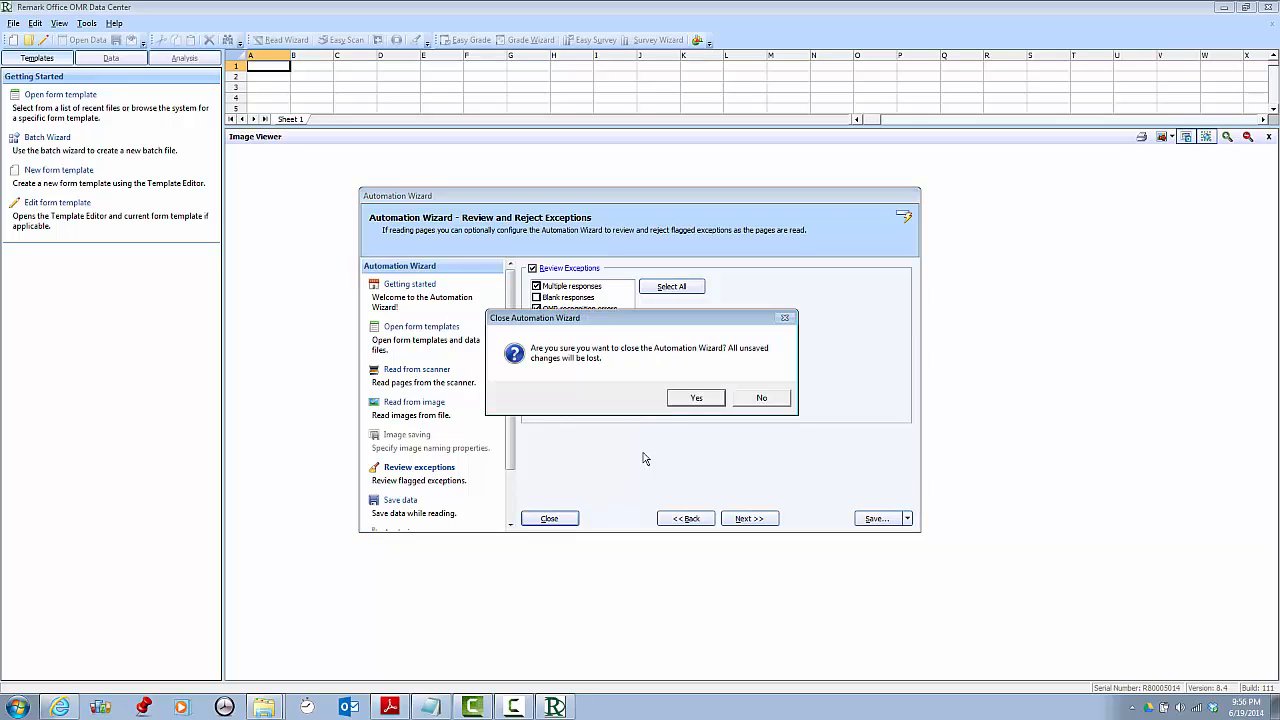
left_click(694, 398)
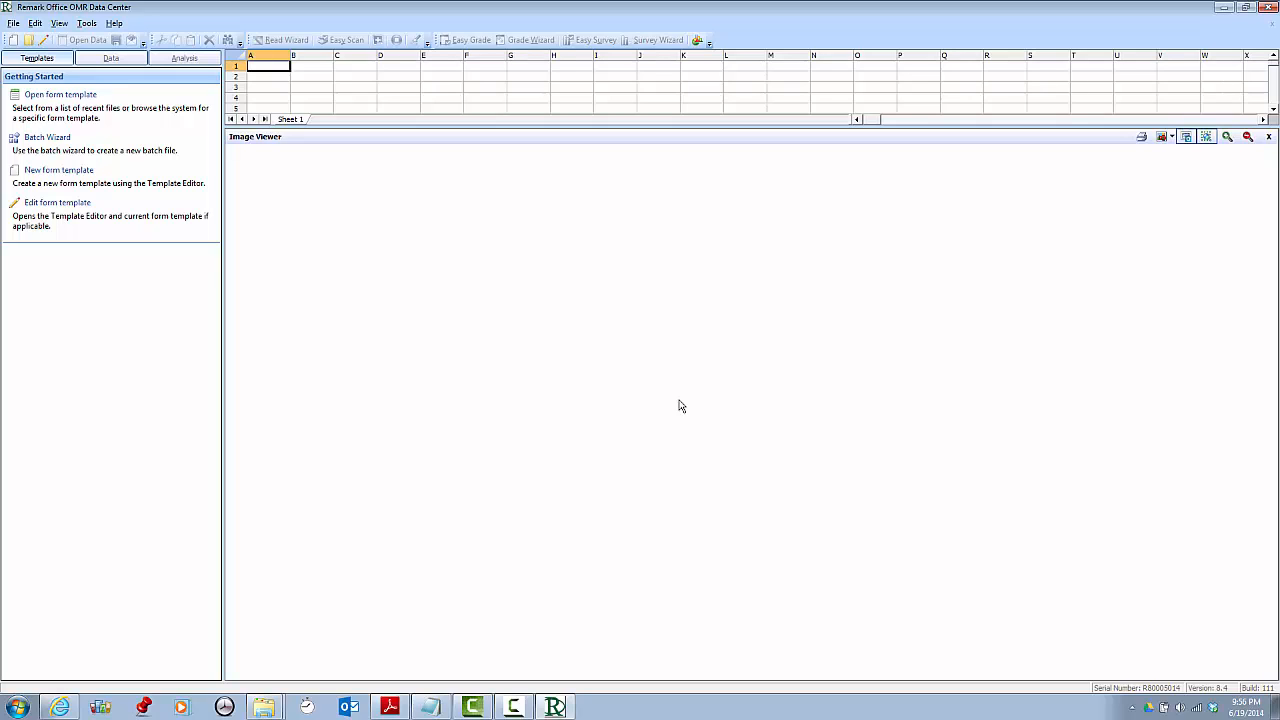
left_click(1270, 10)
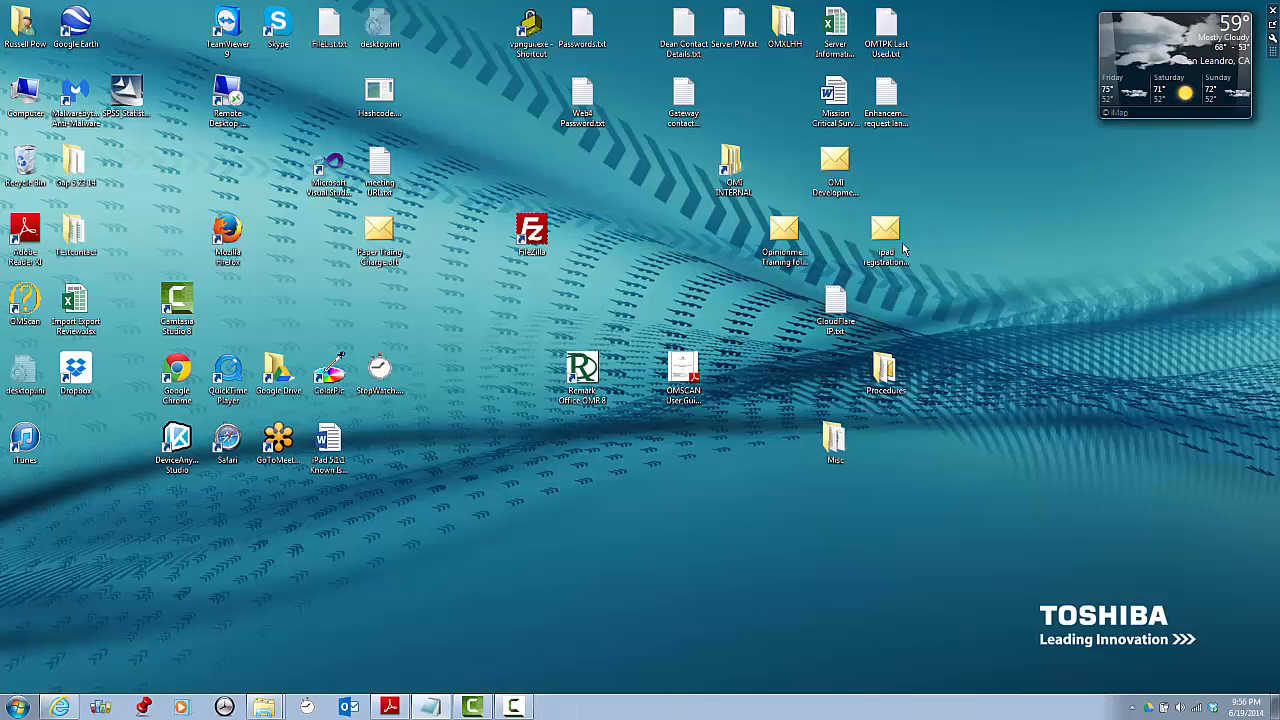